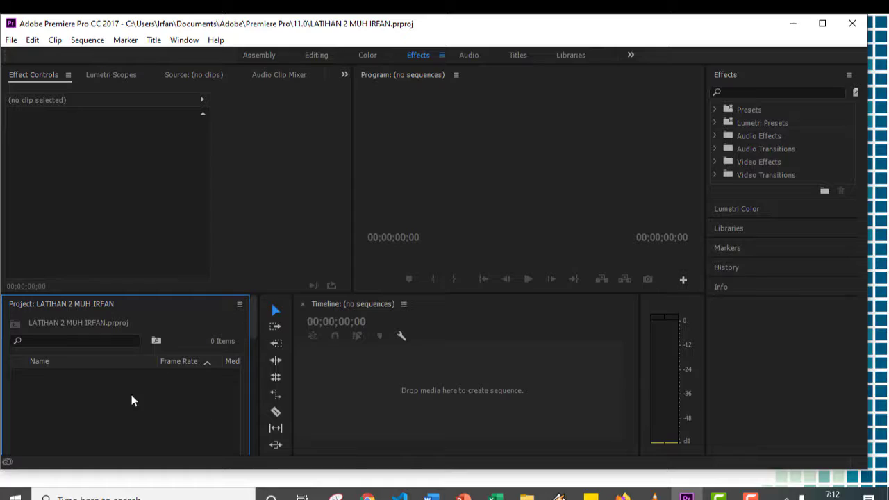
# Step: Import video1.mp4 into the project from the asset video folder on the Desktop
pyautogui.rightClick(130, 407)
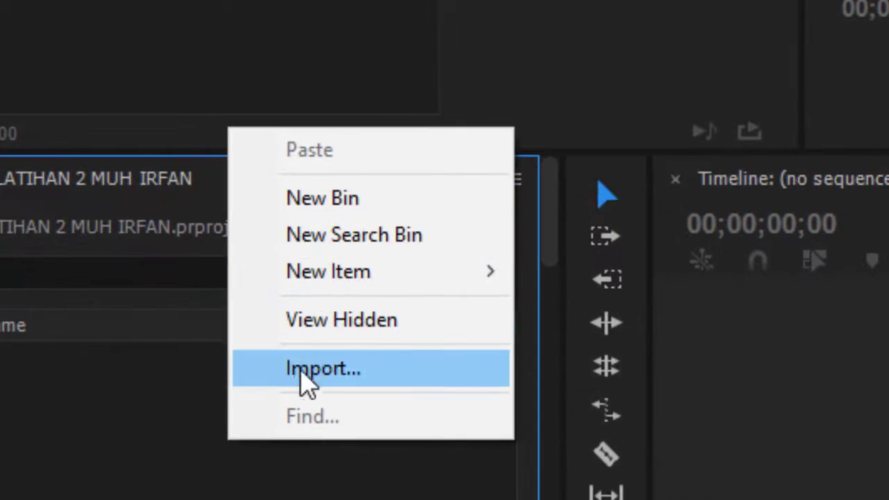
pyautogui.click(312, 369)
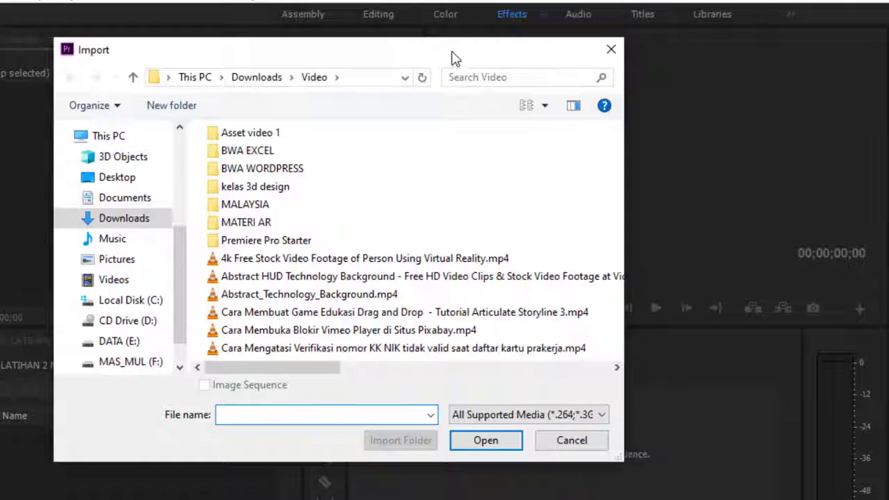
pyautogui.moveTo(382, 67); pyautogui.dragTo(473, 75)
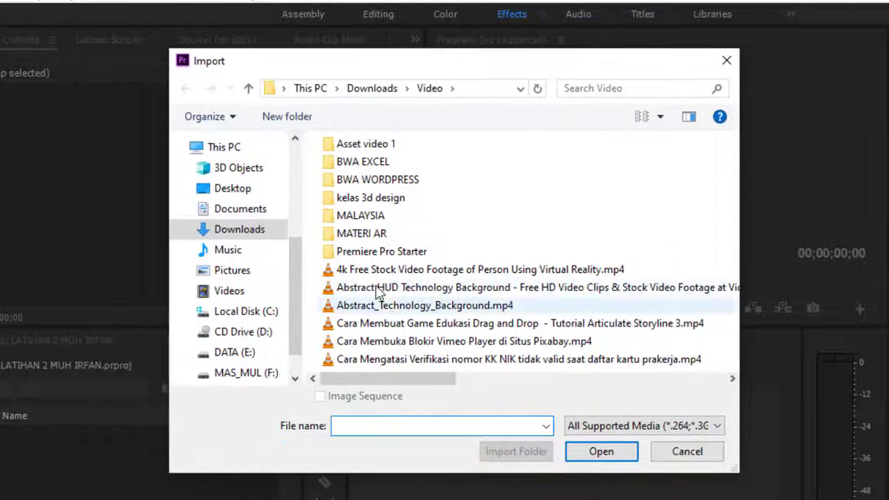
pyautogui.scroll(-5, 403, 212)
pyautogui.scroll(2, 243, 222)
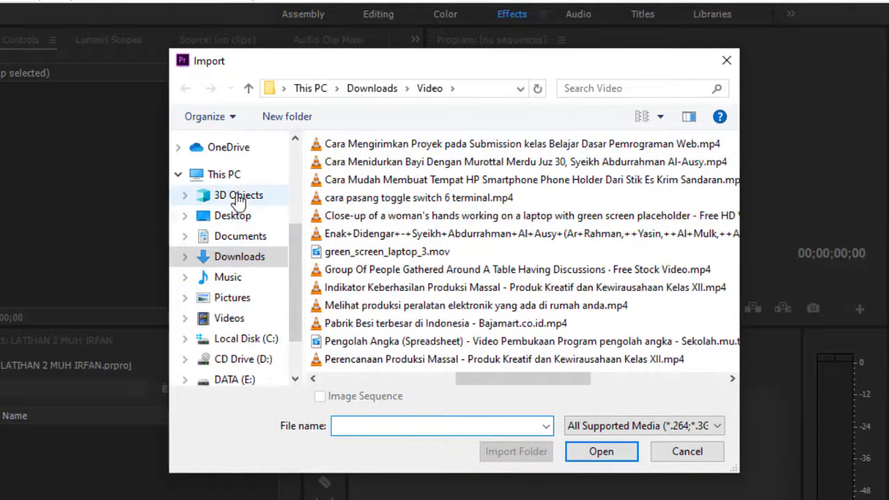
pyautogui.click(224, 216)
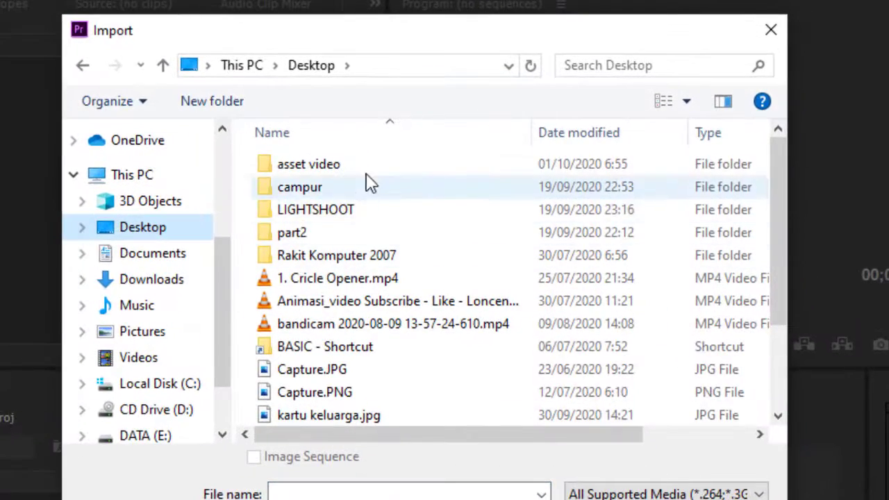
pyautogui.doubleClick(366, 168)
pyautogui.moveTo(530, 31); pyautogui.dragTo(666, 7)
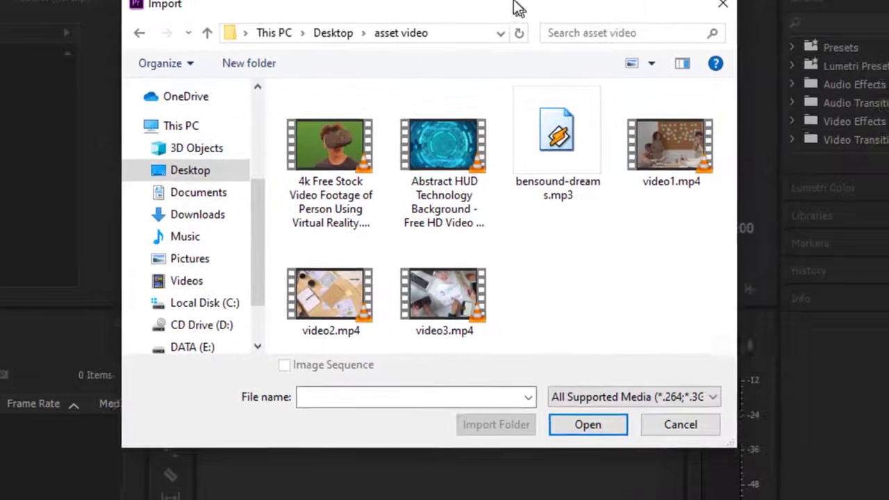
pyautogui.moveTo(517, 8); pyautogui.dragTo(514, 7)
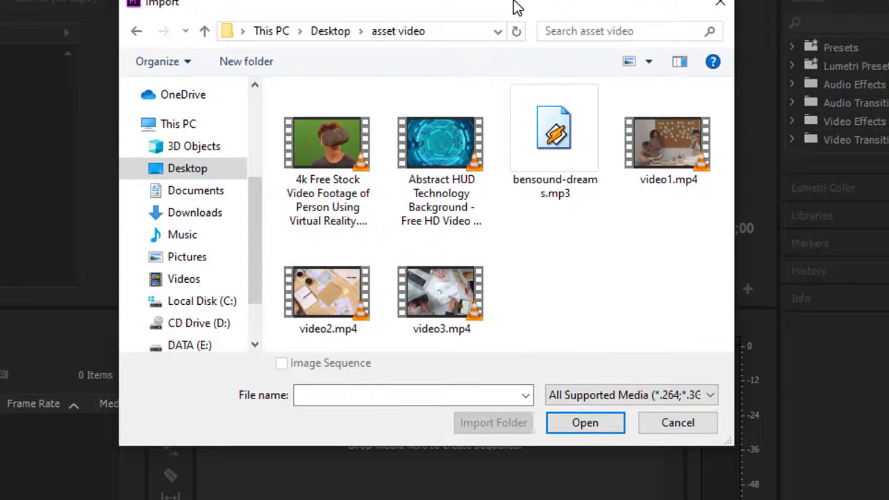
pyautogui.click(668, 169)
pyautogui.click(586, 423)
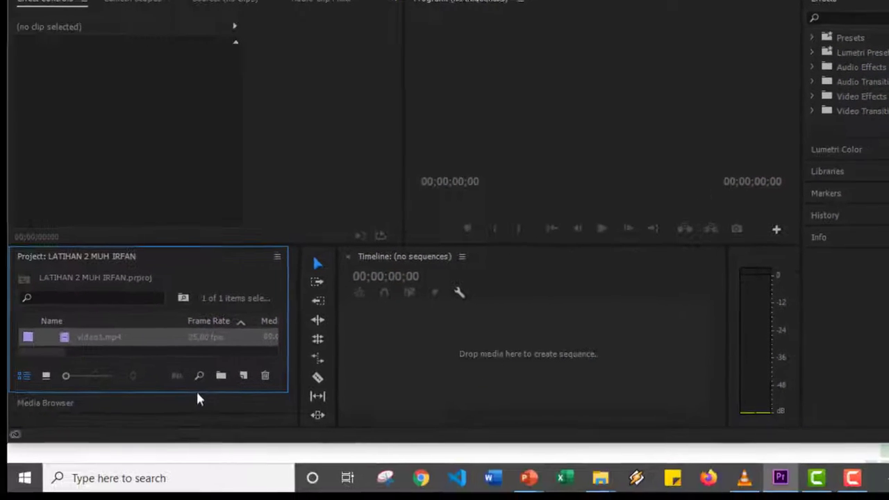
# Step: Import video2.mp4 and video3.mp4 together from the asset video folder into the project
pyautogui.rightClick(218, 272)
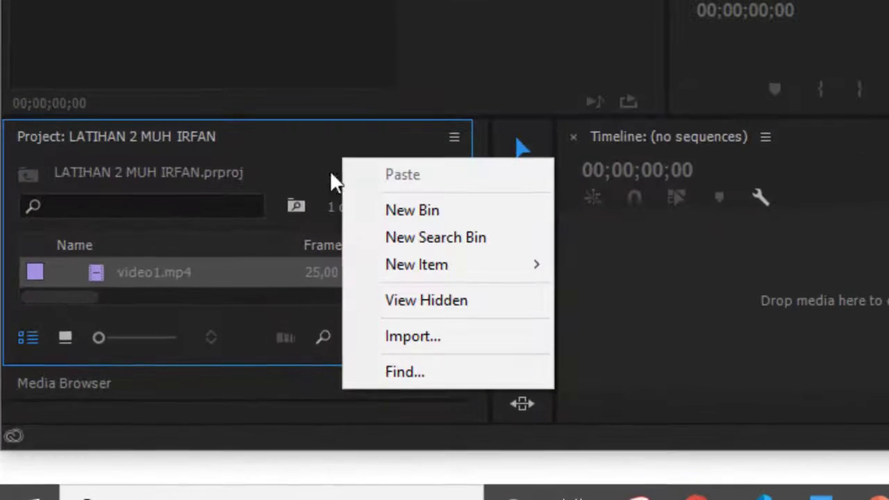
pyautogui.click(260, 372)
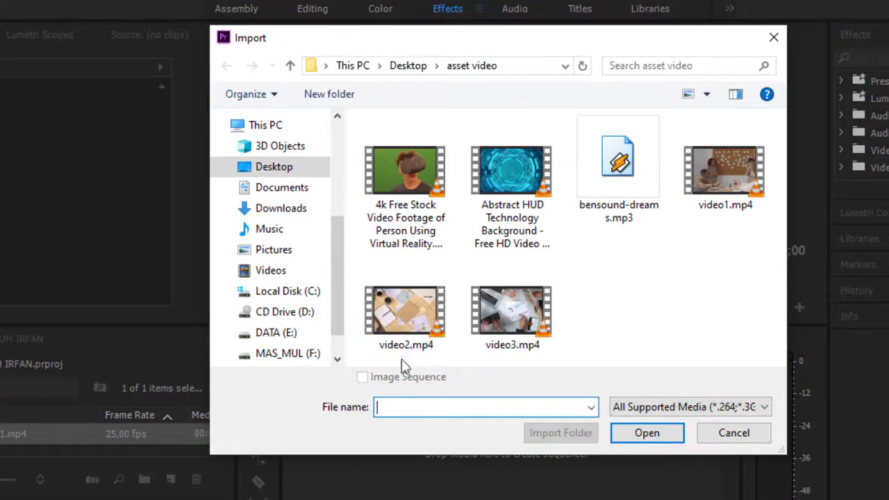
pyautogui.click(414, 347)
pyautogui.keyDown('ctrl'); pyautogui.click(528, 348); pyautogui.keyUp('ctrl')
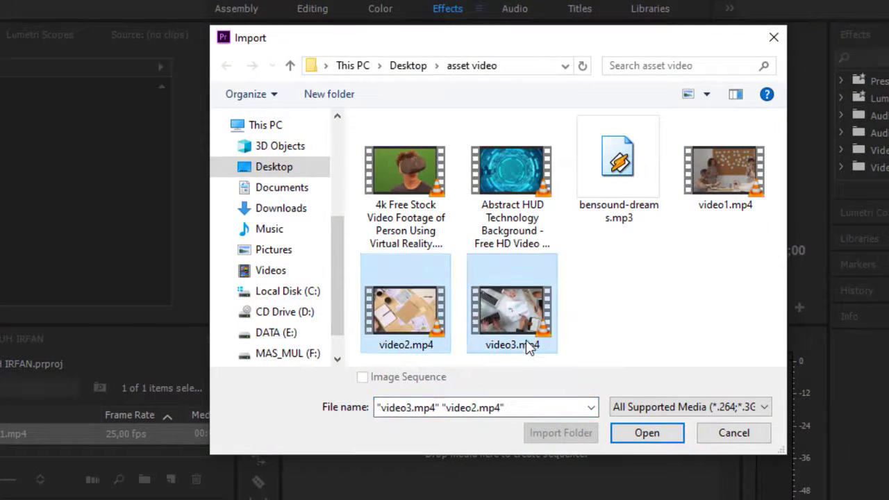
pyautogui.click(646, 432)
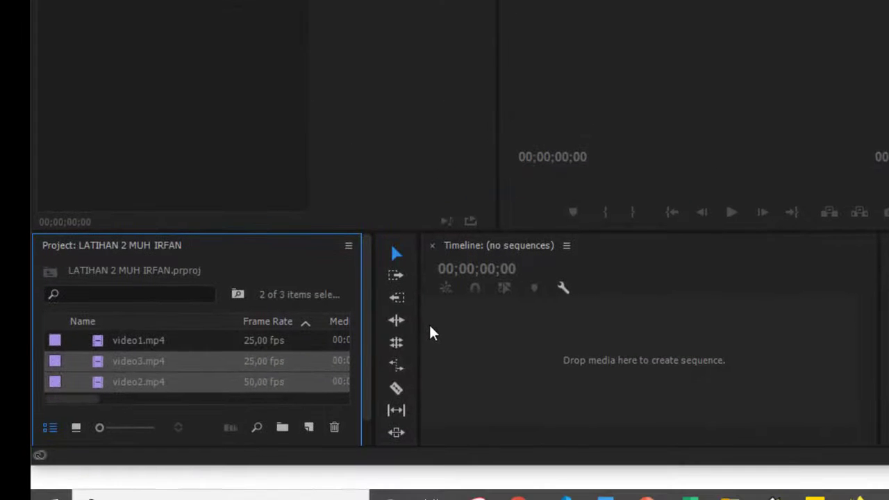
# Step: Create a sequence from video1.mp4 by placing the clip in the empty timeline
pyautogui.click(178, 348)
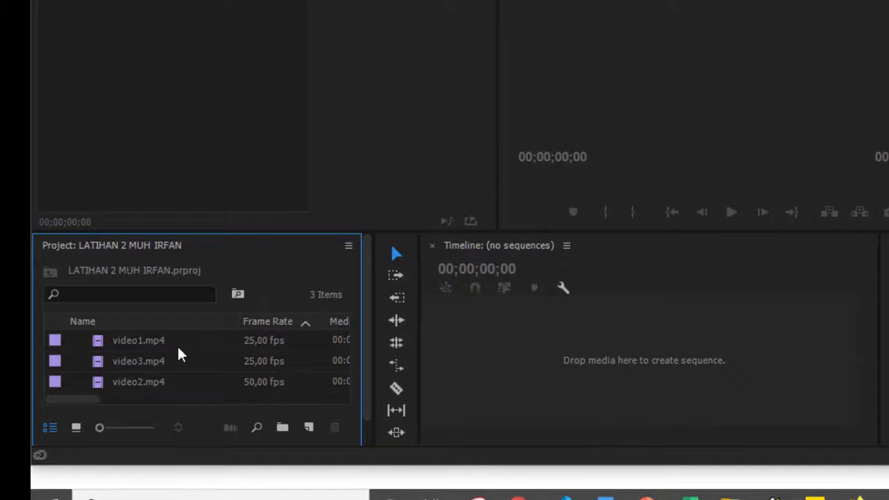
pyautogui.scroll(-1, 207, 339)
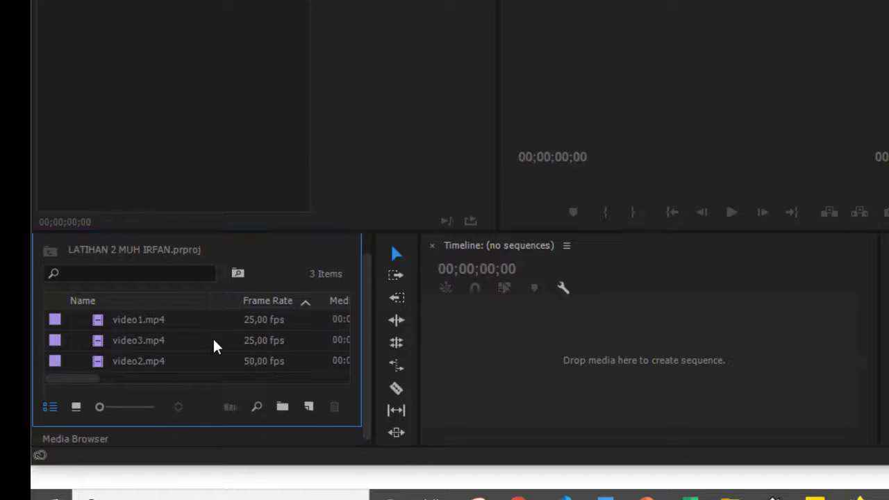
pyautogui.click(156, 328)
pyautogui.moveTo(157, 337); pyautogui.dragTo(543, 327)
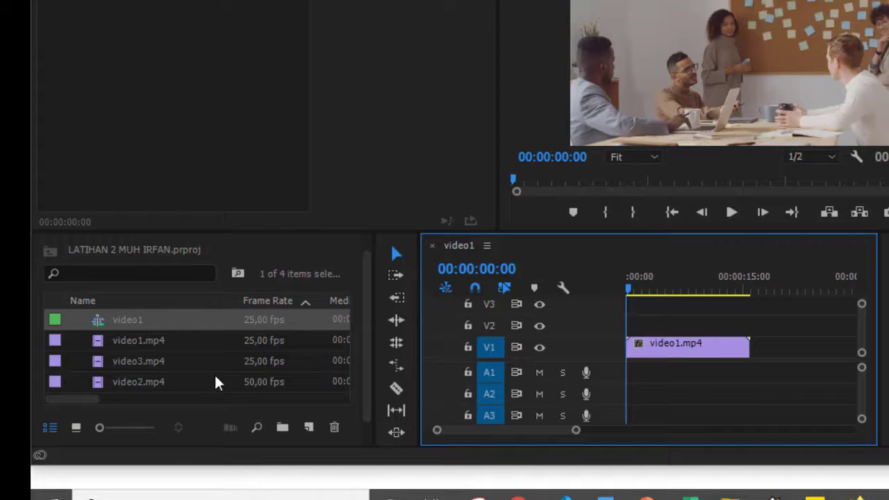
# Step: Place video2.mp4 directly after video1.mp4 on track V1 of the sequence
pyautogui.click(154, 367)
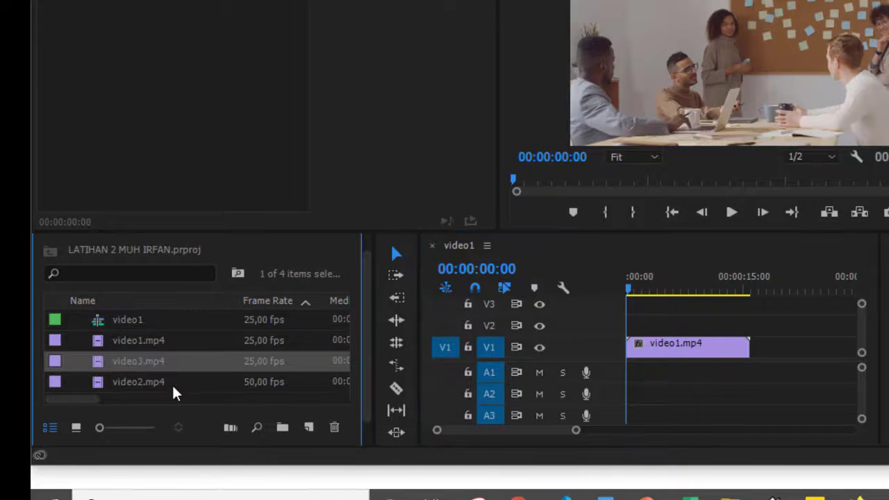
pyautogui.click(173, 393)
pyautogui.click(161, 369)
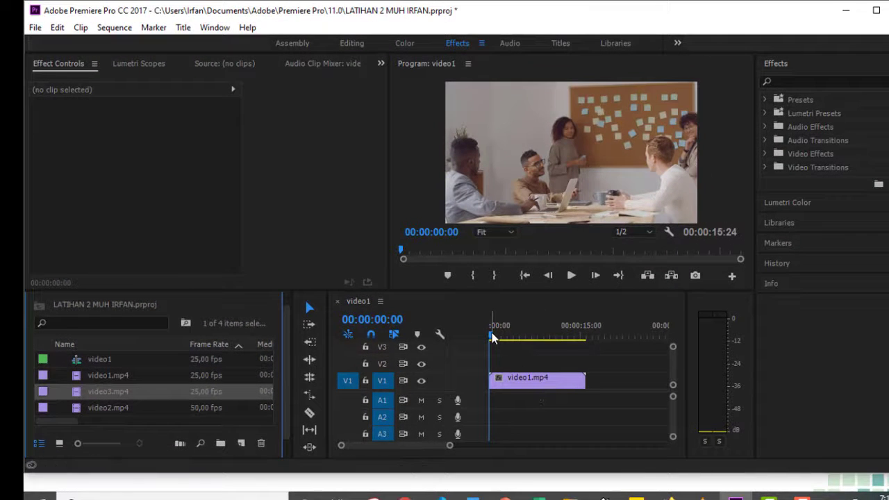
pyautogui.moveTo(492, 337)
pyautogui.mouseDown()
pyautogui.moveTo(566, 341)
pyautogui.moveTo(495, 350)
pyautogui.mouseUp()
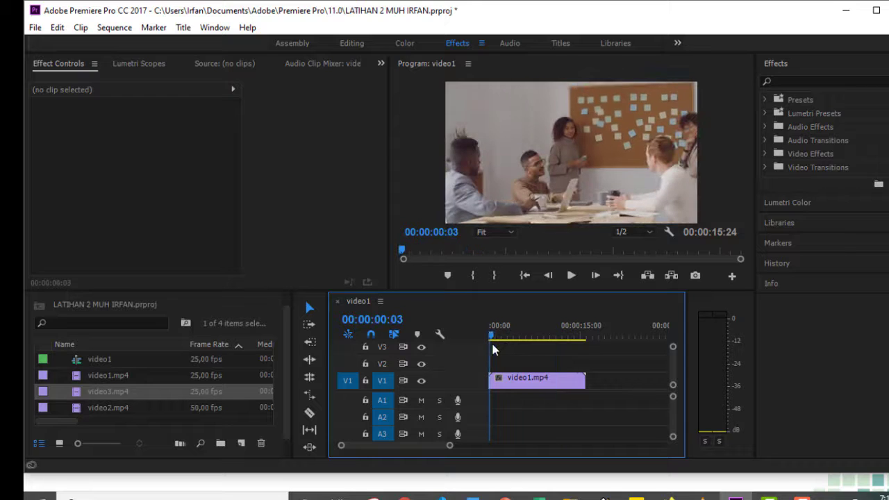
pyautogui.click(132, 408)
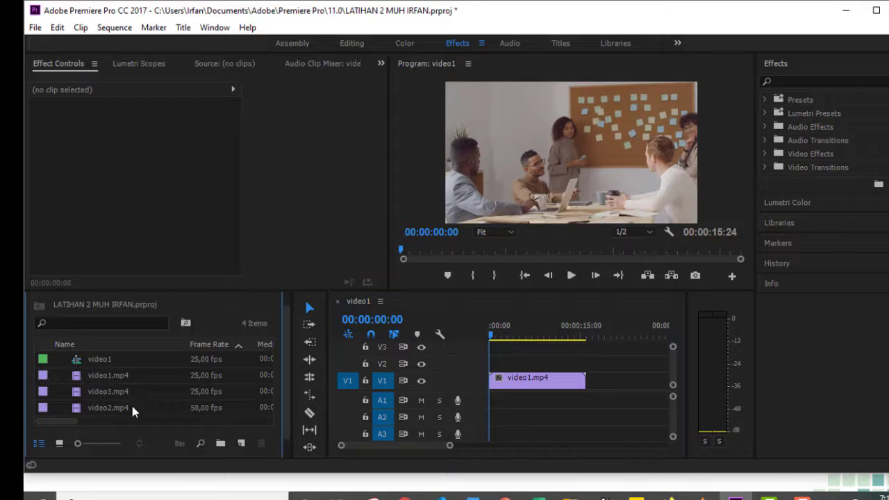
pyautogui.click(121, 404)
pyautogui.click(120, 393)
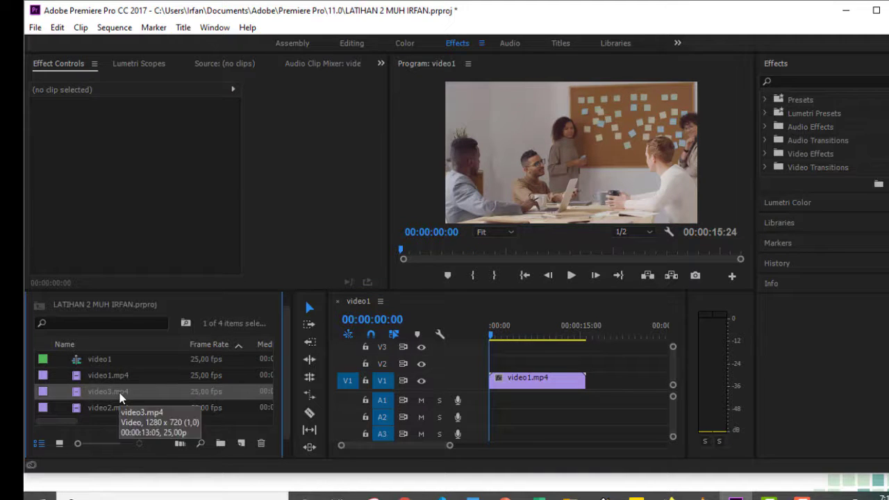
pyautogui.click(125, 408)
pyautogui.moveTo(125, 408); pyautogui.dragTo(588, 386)
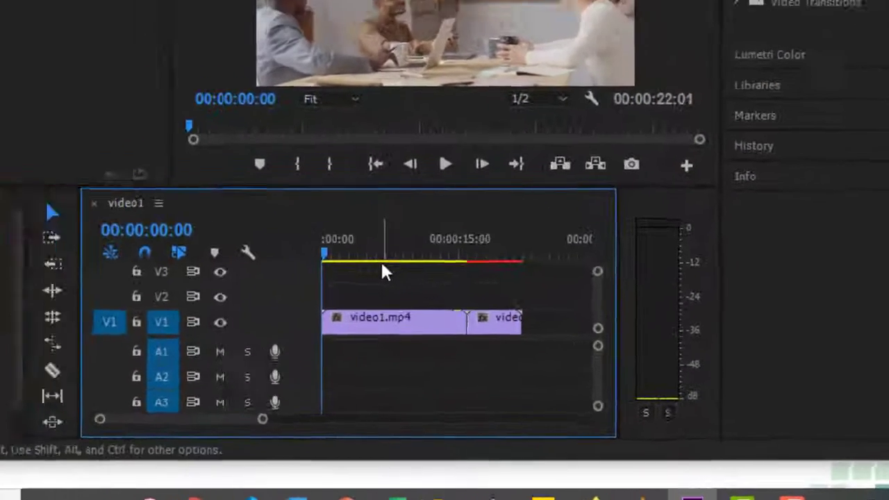
# Step: Play the sequence briefly and scrub through video1.mp4 to 00:00:10:02 to preview the footage
pyautogui.press('space')
pyautogui.press('space')
pyautogui.moveTo(547, 315); pyautogui.dragTo(614, 341)
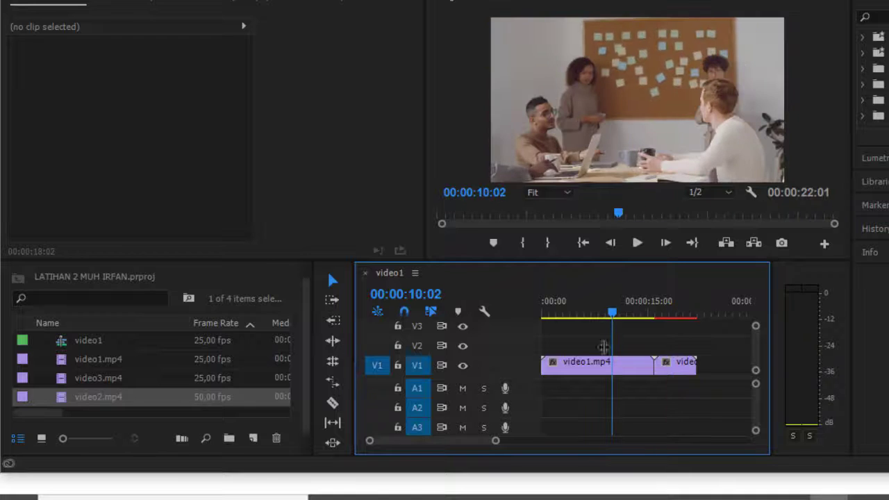
# Step: Place video3.mp4 on track V1 directly after video1.mp4, overwriting video2.mp4, and set the playhead to 00:00:05:22
pyautogui.click(89, 386)
pyautogui.moveTo(89, 389); pyautogui.dragTo(708, 380)
pyautogui.moveTo(611, 313); pyautogui.dragTo(583, 341)
pyautogui.moveTo(718, 369); pyautogui.dragTo(675, 364)
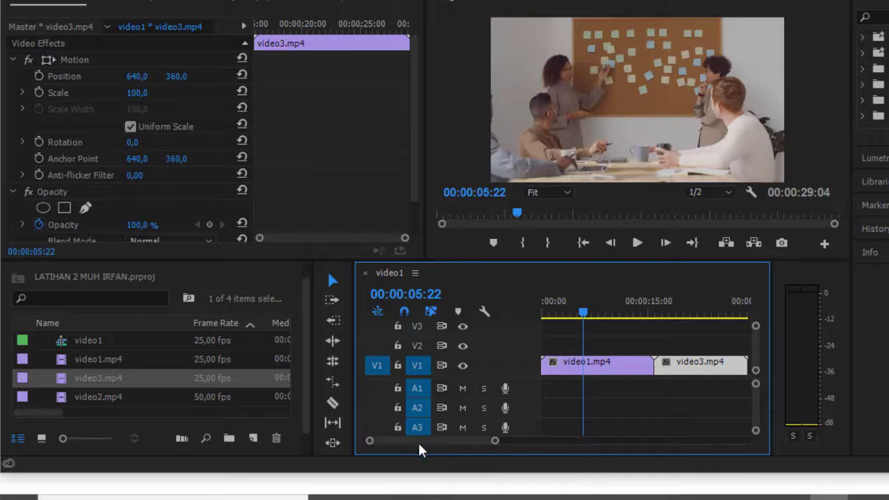
# Step: Move video3.mp4 up to track V2 away from video1.mp4, and return it to V1 with a small gap after video1.mp4
pyautogui.moveTo(445, 439)
pyautogui.mouseDown()
pyautogui.moveTo(479, 439)
pyautogui.moveTo(439, 441)
pyautogui.mouseUp()
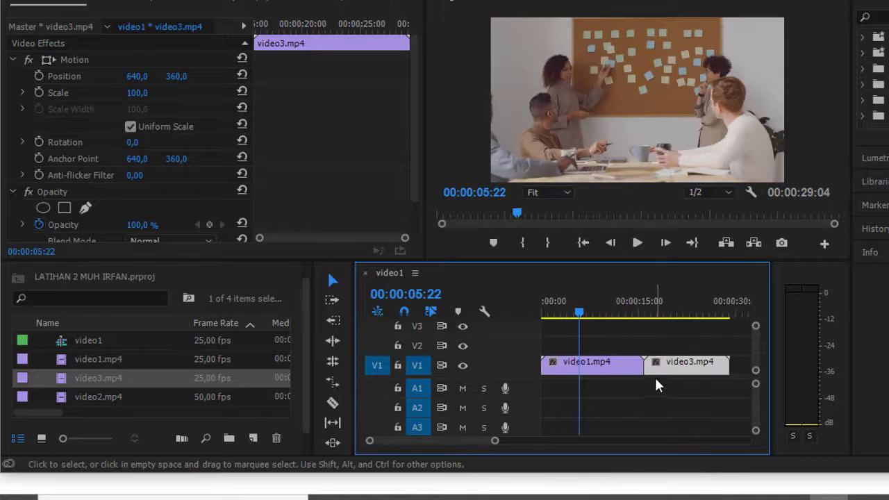
pyautogui.moveTo(680, 367); pyautogui.dragTo(748, 347)
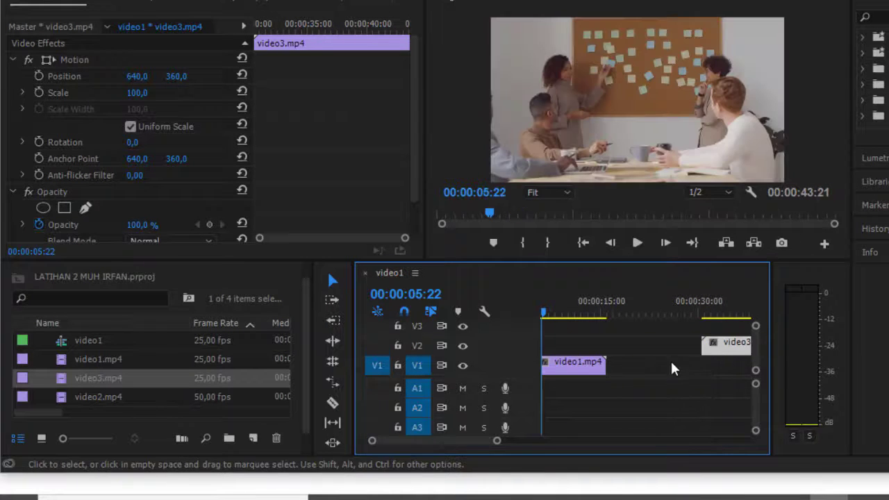
pyautogui.click(592, 375)
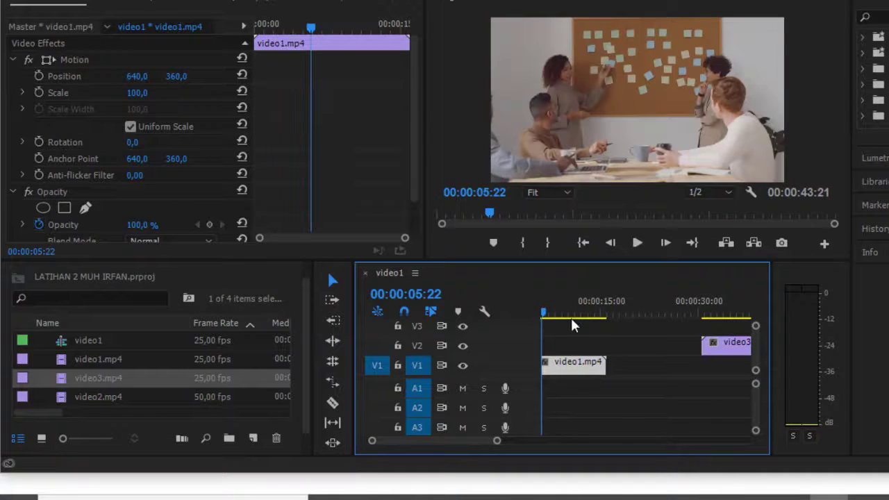
pyautogui.moveTo(545, 316); pyautogui.dragTo(602, 326)
pyautogui.moveTo(717, 353); pyautogui.dragTo(645, 375)
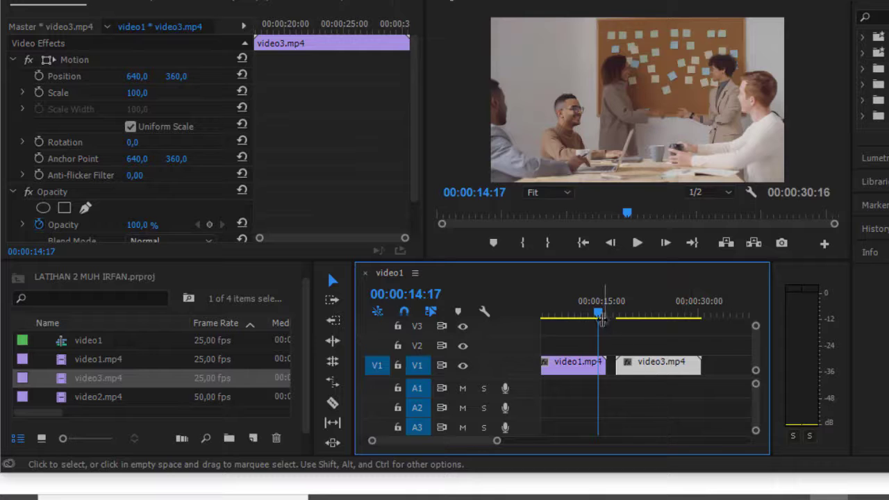
# Step: Add video2.mp4 after video3.mp4 on track V1 and close the gaps so all three clips run back to back
pyautogui.moveTo(599, 313); pyautogui.dragTo(686, 332)
pyautogui.moveTo(638, 347); pyautogui.dragTo(696, 363)
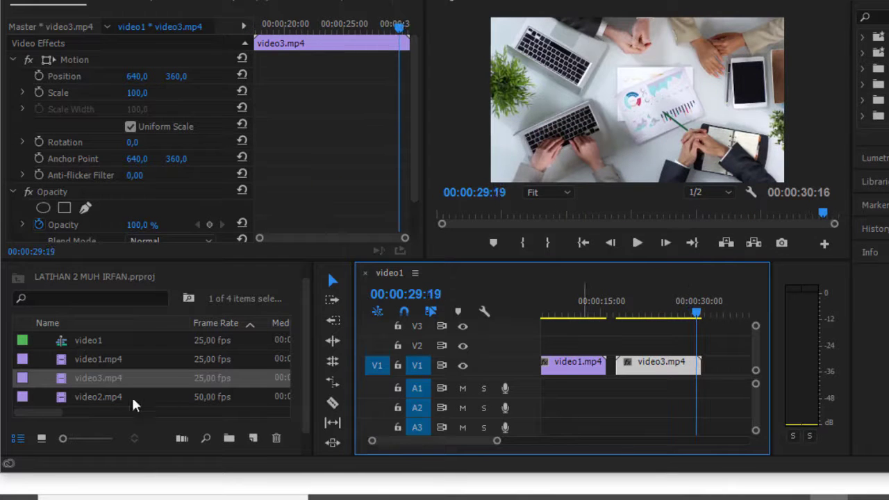
pyautogui.click(113, 399)
pyautogui.moveTo(574, 421); pyautogui.dragTo(697, 381)
pyautogui.moveTo(640, 368); pyautogui.dragTo(631, 367)
pyautogui.moveTo(715, 370)
pyautogui.mouseDown()
pyautogui.moveTo(695, 370)
pyautogui.moveTo(719, 378)
pyautogui.moveTo(703, 375)
pyautogui.mouseUp()
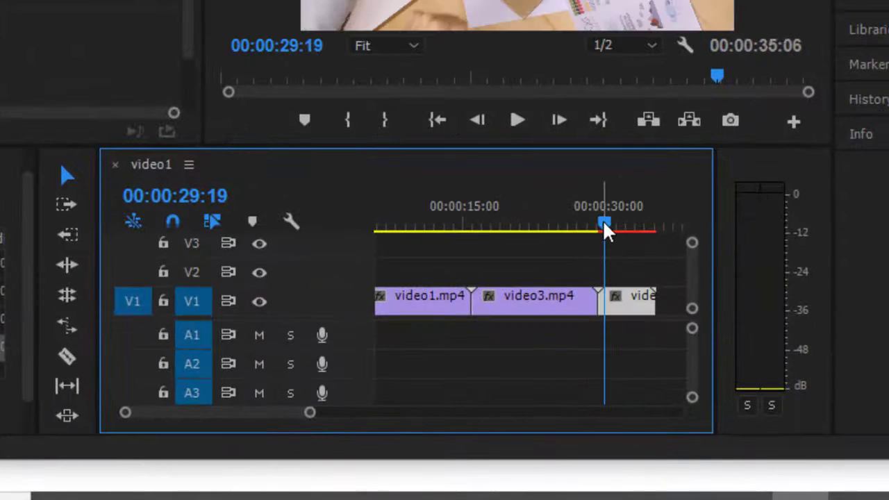
# Step: Play the assembled sequence from 00:00:00:00 to preview the first clip
pyautogui.moveTo(604, 231); pyautogui.dragTo(389, 266)
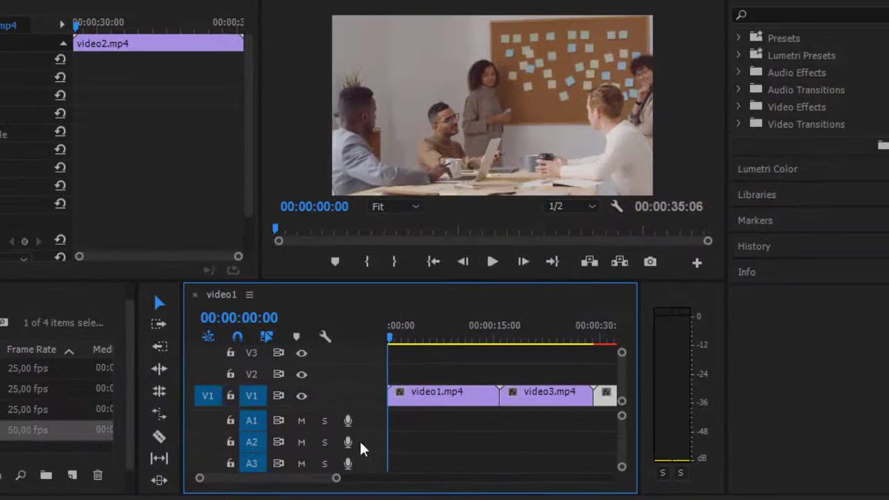
pyautogui.click(492, 261)
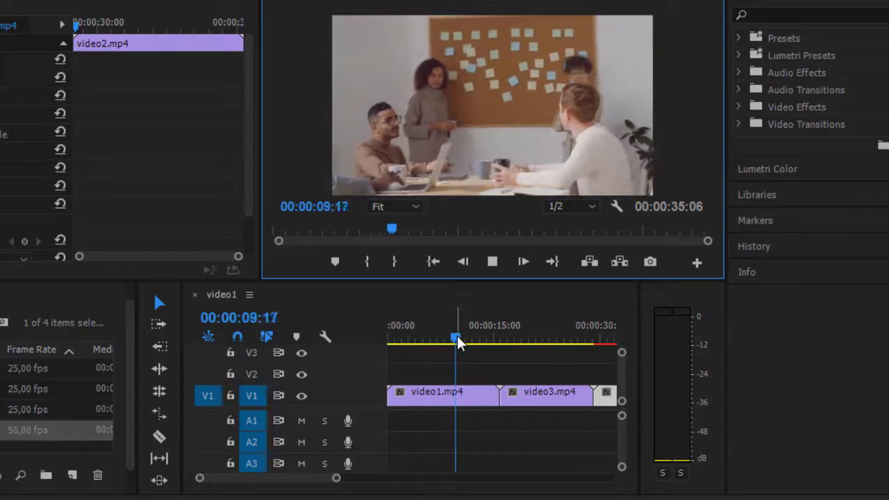
pyautogui.press('space')
# Step: Select video1.mp4 on the timeline and position the playhead at 00:00:08:16 within it
pyautogui.click(456, 399)
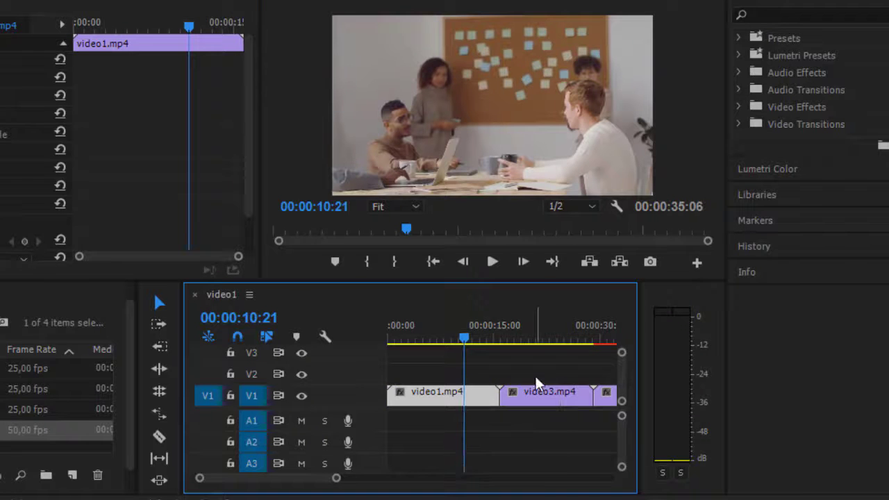
pyautogui.press('space')
pyautogui.press('space')
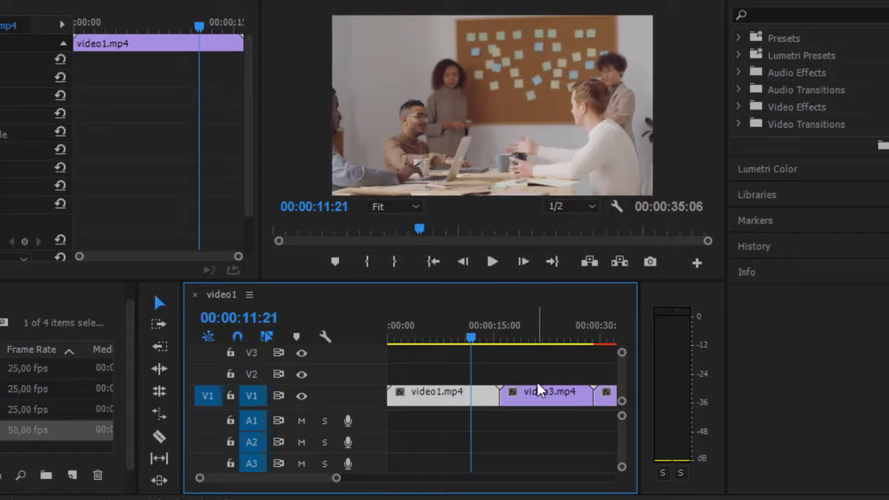
pyautogui.moveTo(470, 341); pyautogui.dragTo(457, 342)
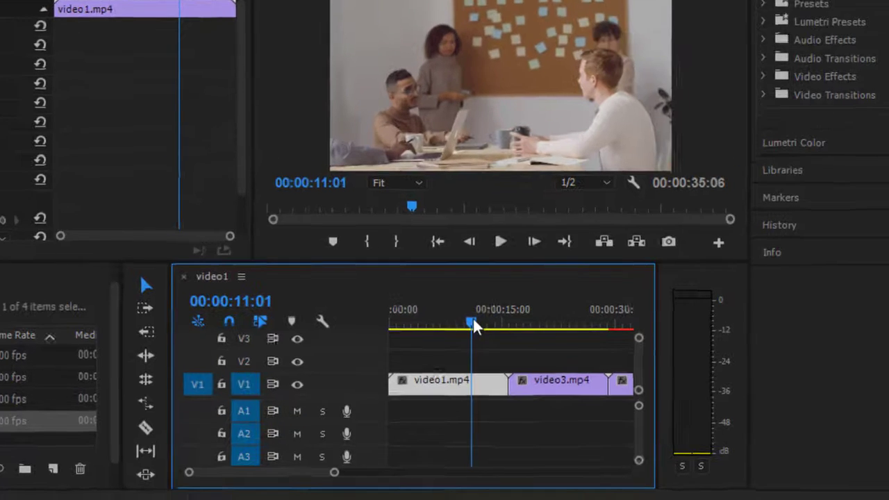
pyautogui.moveTo(488, 252)
pyautogui.mouseDown()
pyautogui.moveTo(449, 252)
pyautogui.moveTo(480, 265)
pyautogui.mouseUp()
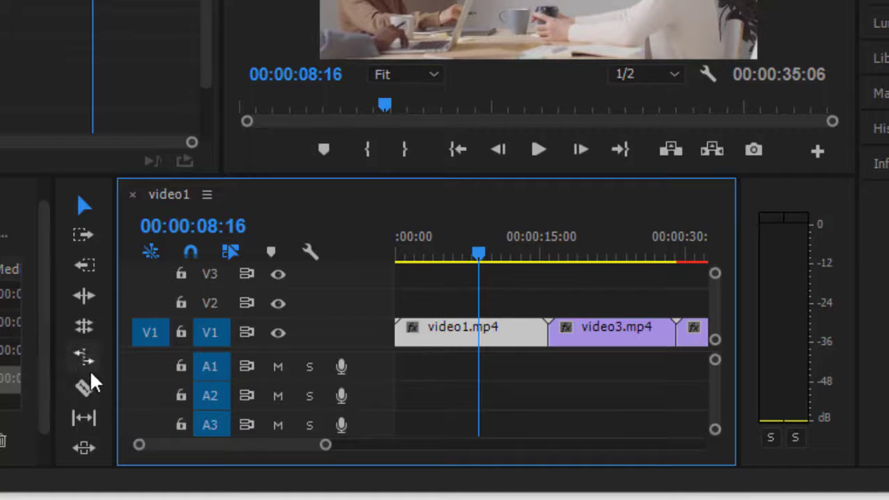
# Step: Split video1.mp4 at 00:00:08:16 and move its second piece past video2.mp4 on track V1
pyautogui.click(84, 388)
pyautogui.click(480, 330)
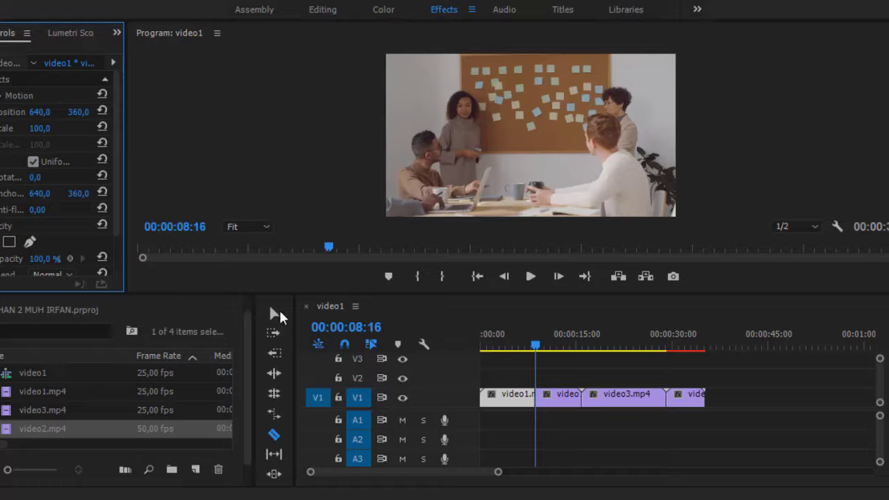
pyautogui.click(84, 205)
pyautogui.moveTo(566, 395); pyautogui.dragTo(785, 397)
# Step: Move video3.mp4 on track V1 to start right where the first video1.mp4 piece ends at 00:00:08:16
pyautogui.click(602, 402)
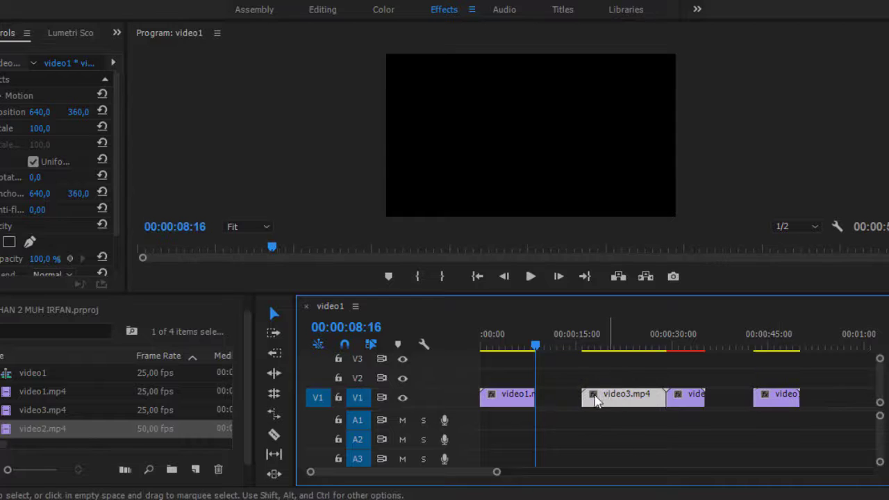
pyautogui.moveTo(531, 353)
pyautogui.mouseDown()
pyautogui.moveTo(473, 351)
pyautogui.moveTo(531, 354)
pyautogui.mouseUp()
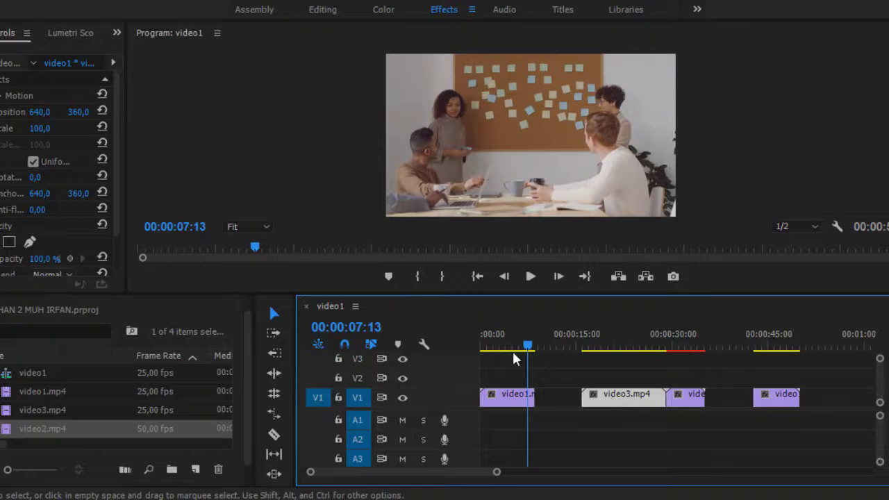
pyautogui.moveTo(610, 398); pyautogui.dragTo(577, 399)
# Step: Split video3.mp4 at 00:00:10:08
pyautogui.moveTo(529, 347); pyautogui.dragTo(544, 362)
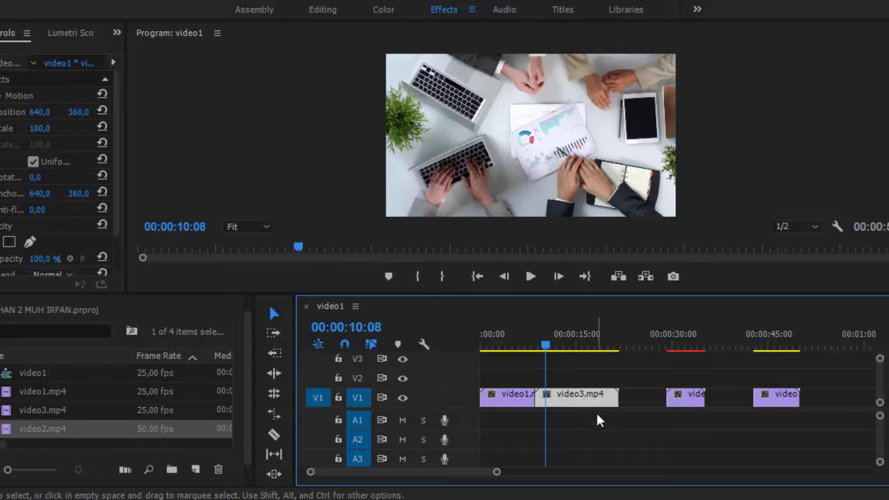
pyautogui.moveTo(496, 472); pyautogui.dragTo(482, 473)
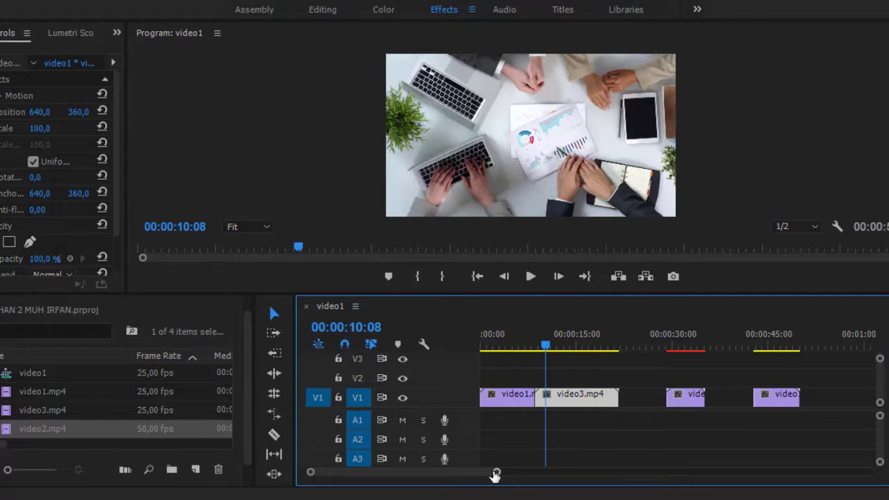
pyautogui.moveTo(300, 462); pyautogui.dragTo(284, 460)
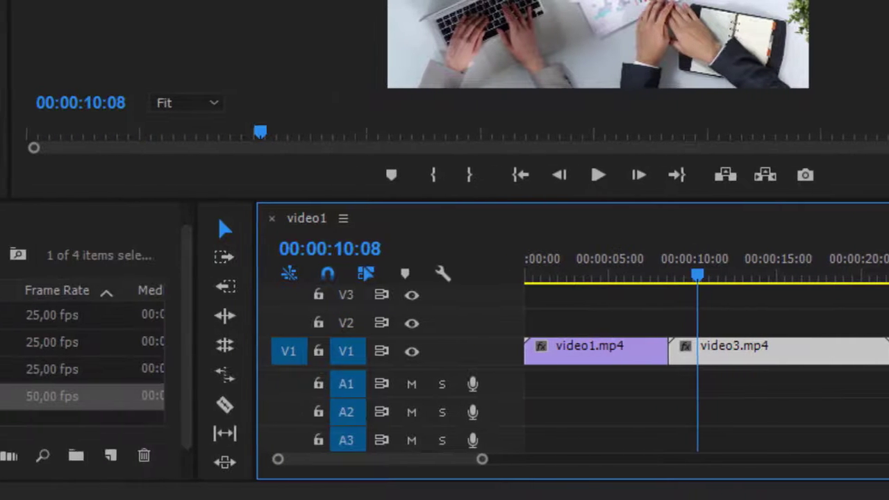
pyautogui.click(234, 406)
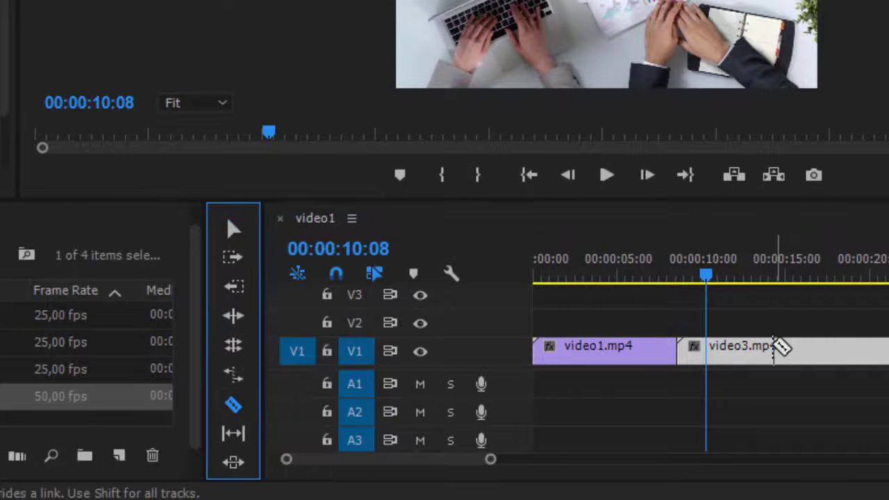
pyautogui.click(716, 348)
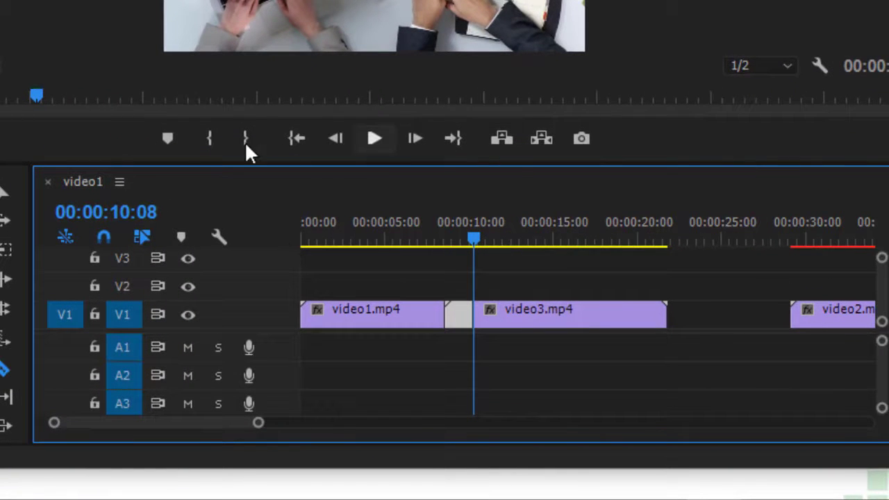
# Step: Move the longer video3.mp4 piece to track V2 at about 00:00:14:00, and shift video2.mp4 on V1 to start at about 00:00:27:00
pyautogui.click(10, 193)
pyautogui.moveTo(554, 329); pyautogui.dragTo(590, 364)
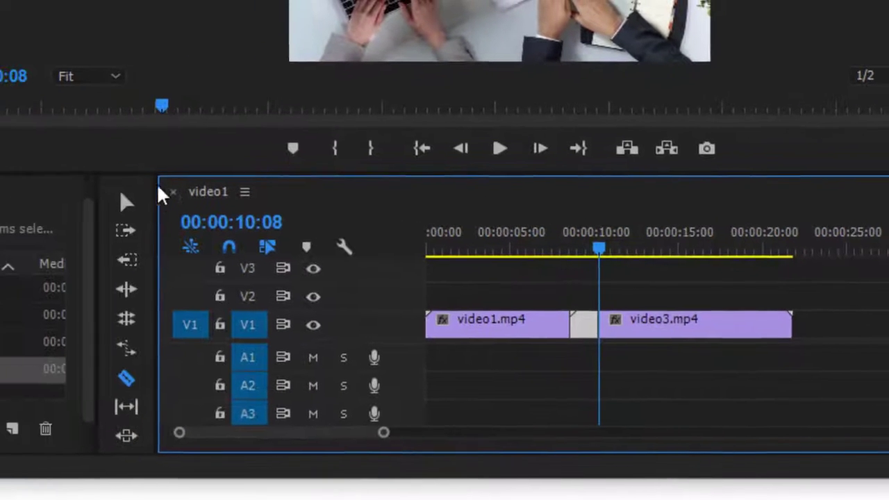
pyautogui.moveTo(734, 376); pyautogui.dragTo(805, 392)
pyautogui.moveTo(754, 369); pyautogui.dragTo(774, 309)
pyautogui.moveTo(789, 364)
pyautogui.mouseDown()
pyautogui.moveTo(645, 389)
pyautogui.moveTo(631, 375)
pyautogui.moveTo(615, 391)
pyautogui.moveTo(777, 377)
pyautogui.mouseUp()
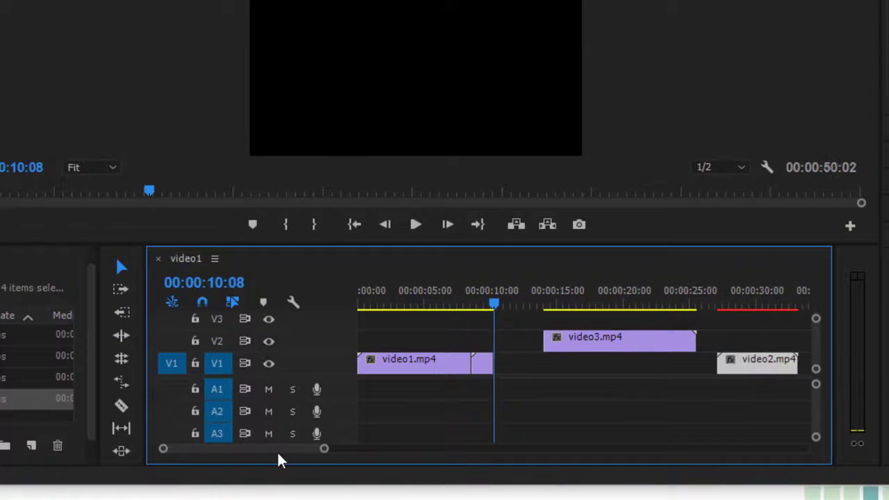
# Step: Bring the second video1.mp4 piece back on V1 to start right after the short video3.mp4 piece at 00:00:10:08
pyautogui.moveTo(278, 460)
pyautogui.mouseDown()
pyautogui.moveTo(331, 459)
pyautogui.moveTo(286, 455)
pyautogui.mouseUp()
pyautogui.moveTo(725, 375); pyautogui.dragTo(687, 366)
pyautogui.moveTo(704, 308); pyautogui.dragTo(375, 383)
pyautogui.moveTo(248, 452); pyautogui.dragTo(209, 460)
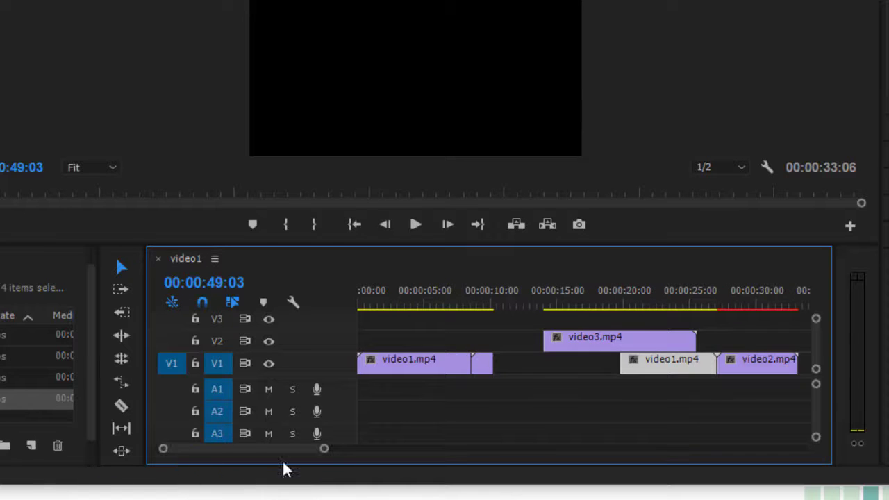
pyautogui.moveTo(646, 373); pyautogui.dragTo(520, 379)
# Step: Play the sequence through the overlap of video1.mp4 and video3.mp4, up to 00:00:18:00
pyautogui.click(407, 302)
pyautogui.press('space')
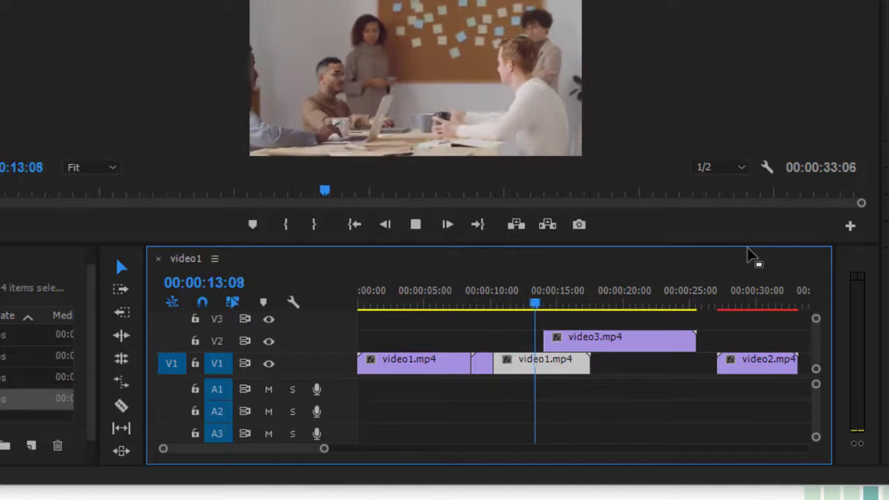
pyautogui.press('space')
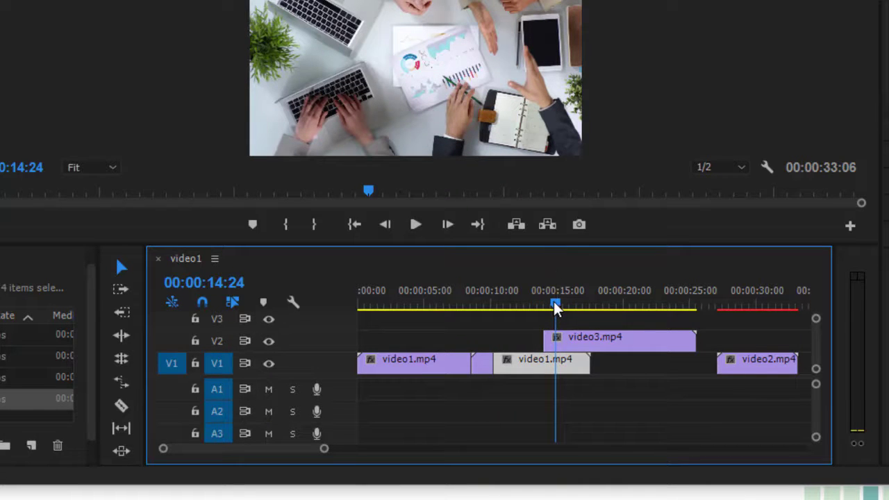
pyautogui.press('space')
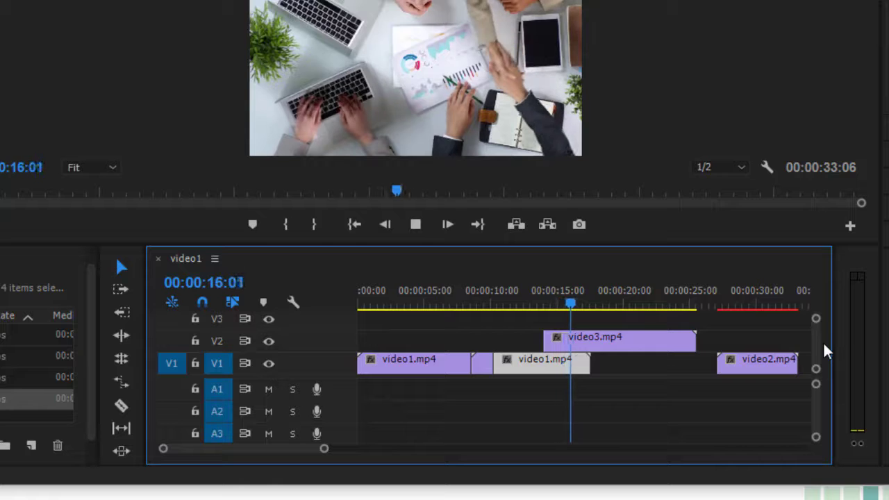
pyautogui.press('space')
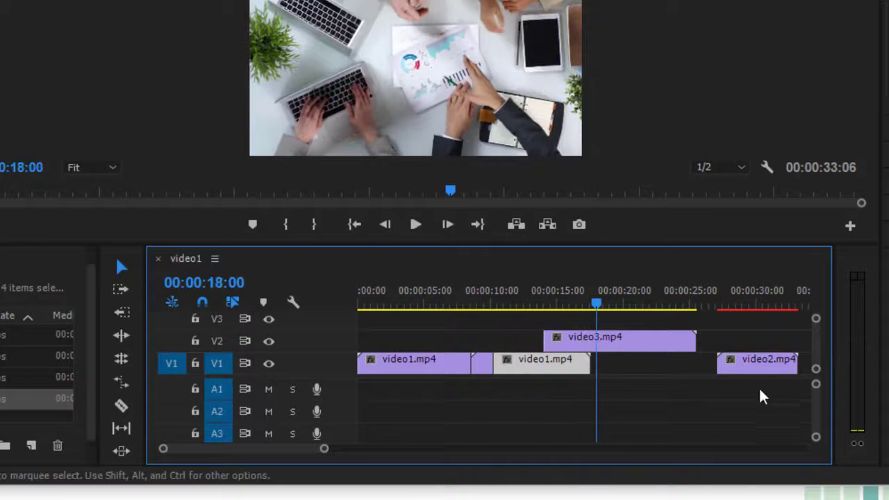
# Step: Move video3.mp4 on V2 to start at 00:00:18:00, and play the second video1.mp4 piece up to 00:00:15:00
pyautogui.moveTo(627, 345); pyautogui.dragTo(685, 343)
pyautogui.moveTo(597, 308); pyautogui.dragTo(532, 304)
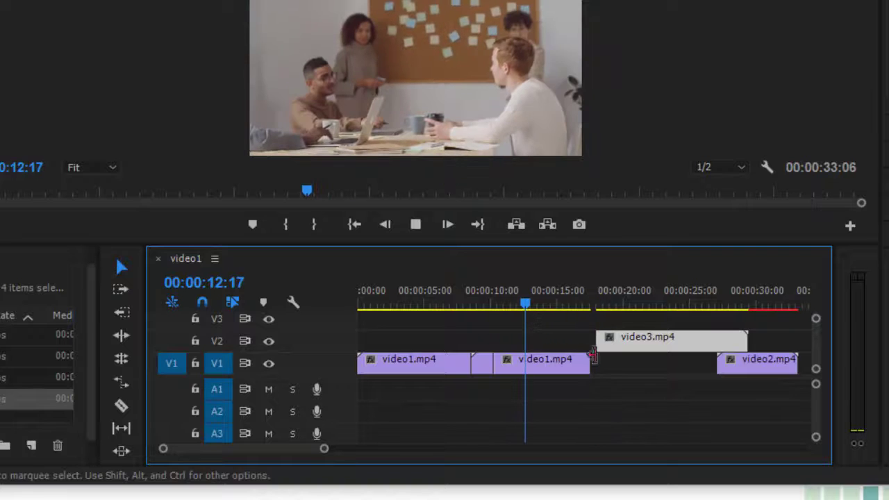
pyautogui.press('space')
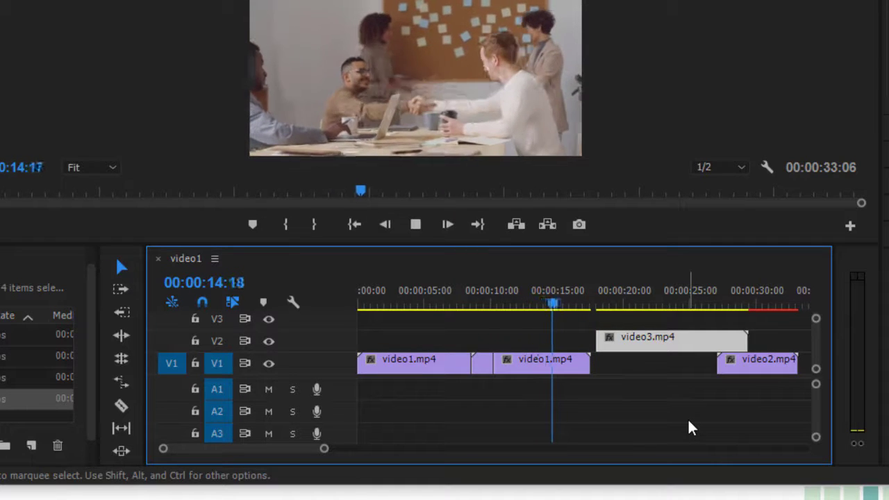
pyautogui.press('space')
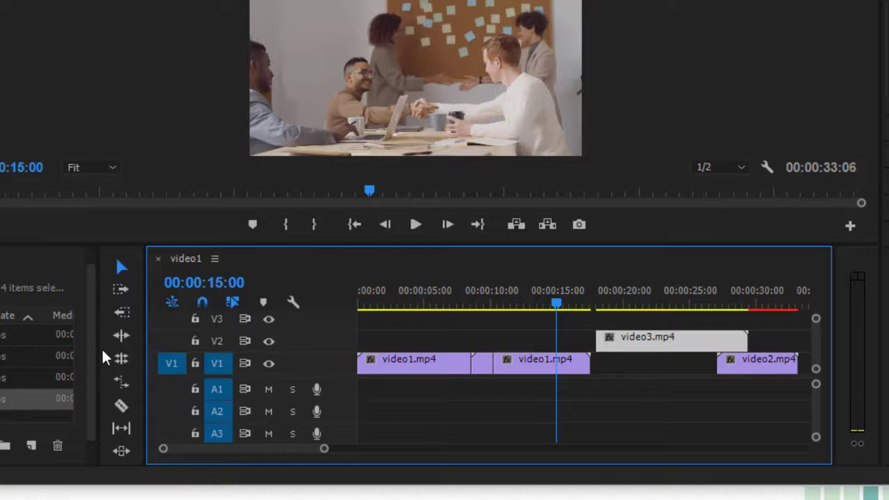
# Step: Split the second video1.mp4 piece at 00:00:15:00 and move its tail to track V2 above the end of video2.mp4
pyautogui.click(121, 406)
pyautogui.click(560, 360)
pyautogui.click(122, 266)
pyautogui.moveTo(578, 366); pyautogui.dragTo(665, 425)
pyautogui.moveTo(625, 388)
pyautogui.mouseDown()
pyautogui.moveTo(650, 411)
pyautogui.moveTo(578, 371)
pyautogui.moveTo(627, 405)
pyautogui.mouseUp()
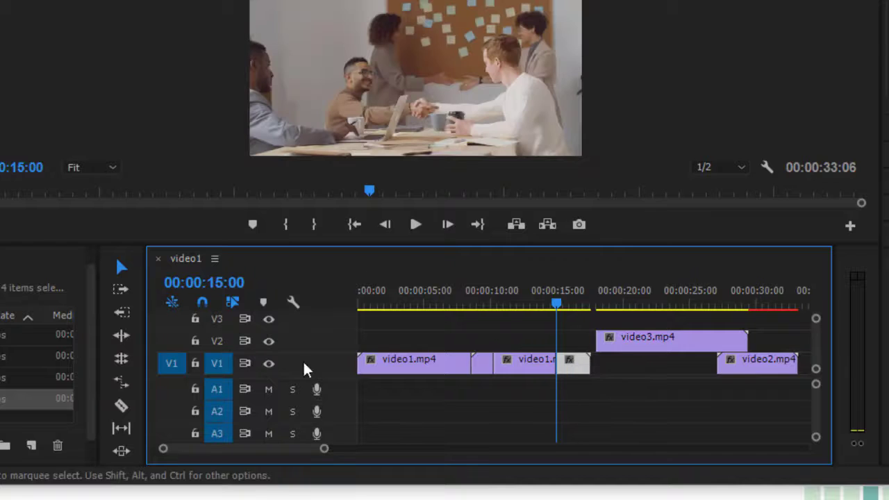
pyautogui.moveTo(585, 369); pyautogui.dragTo(646, 414)
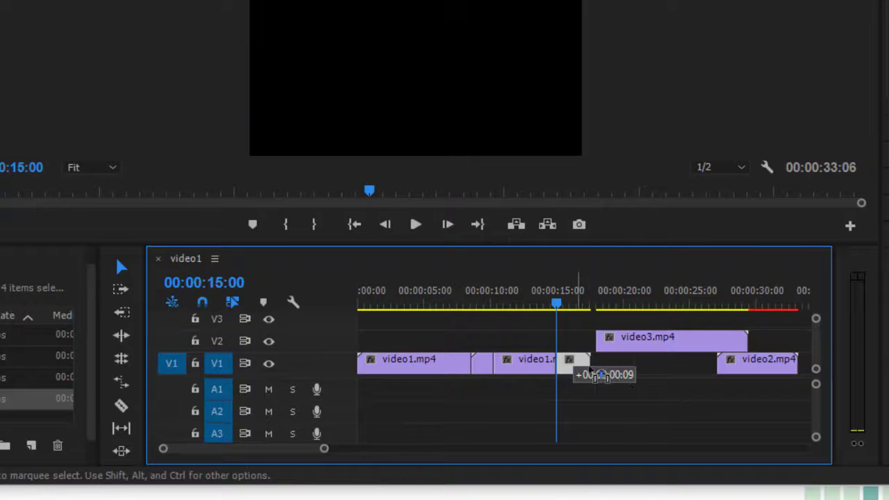
pyautogui.moveTo(700, 379); pyautogui.dragTo(794, 341)
# Step: Move video3.mp4 on V2 to start at 00:00:15:00 and split it at 00:00:24:01
pyautogui.moveTo(649, 343); pyautogui.dragTo(607, 354)
pyautogui.moveTo(556, 305); pyautogui.dragTo(676, 334)
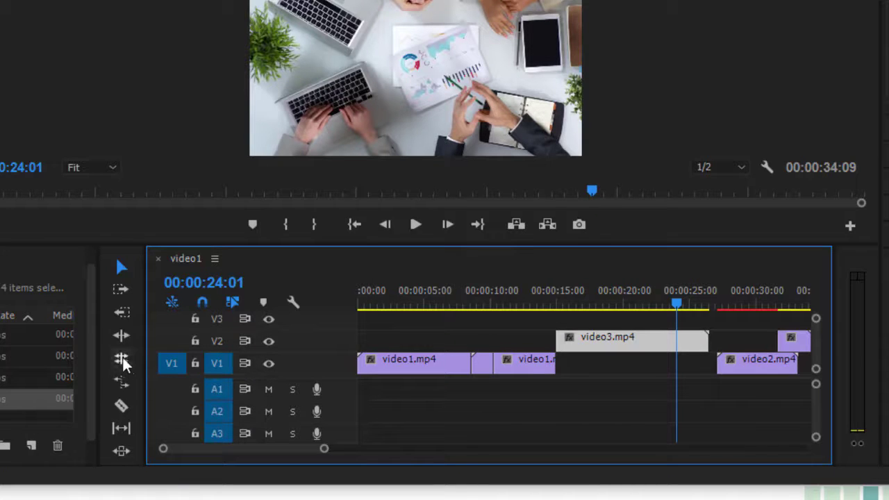
pyautogui.click(122, 405)
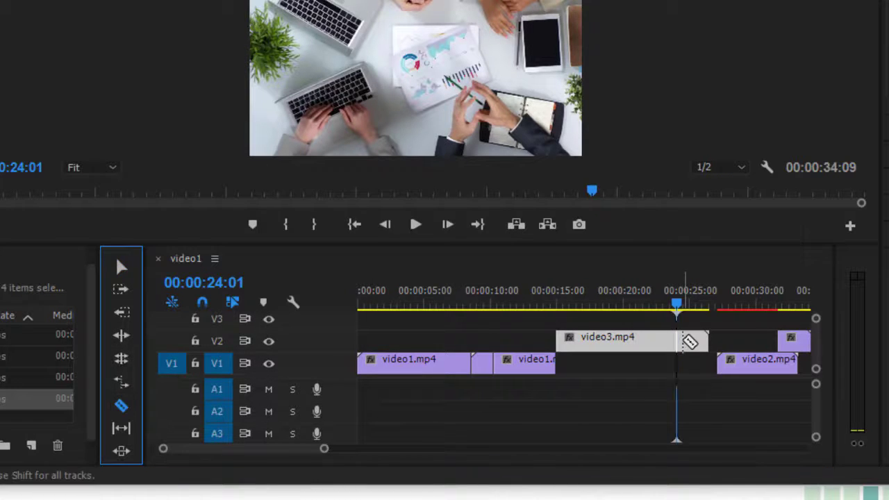
pyautogui.click(687, 340)
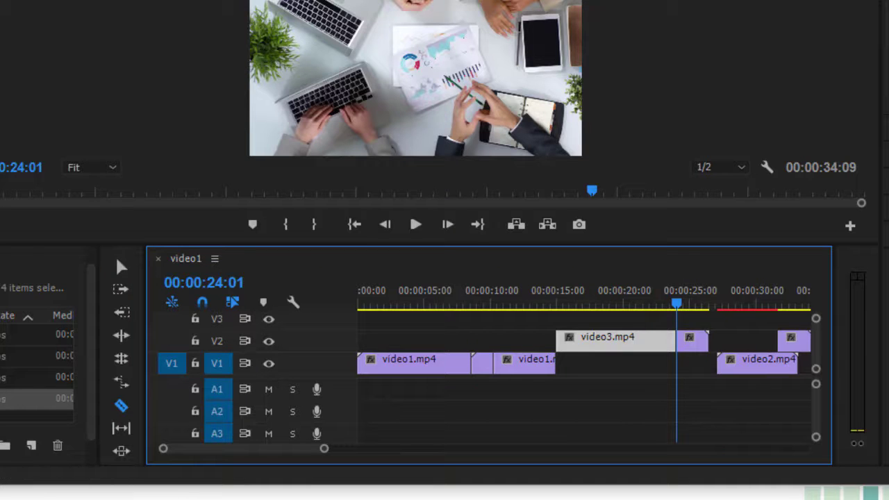
# Step: Delete the leftover tail pieces of video3.mp4 and video1.mp4 from track V2
pyautogui.click(122, 266)
pyautogui.moveTo(700, 351); pyautogui.dragTo(751, 375)
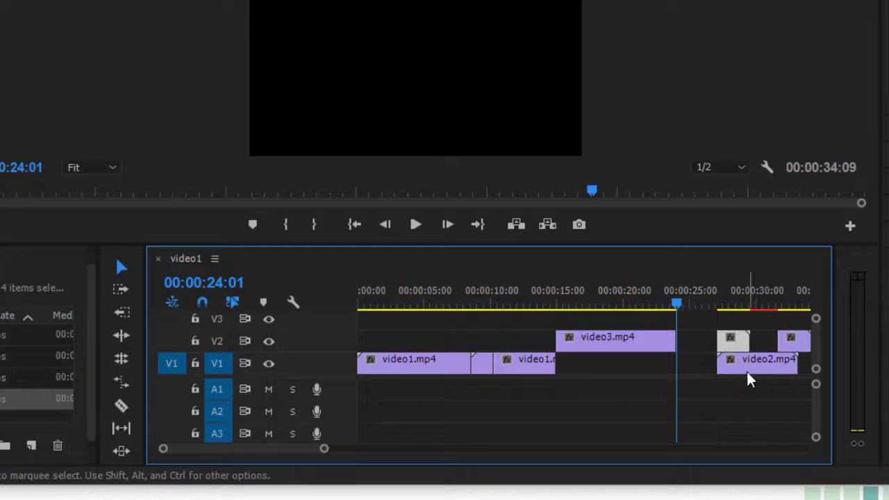
pyautogui.scroll(-3, 643, 308)
pyautogui.click(598, 303)
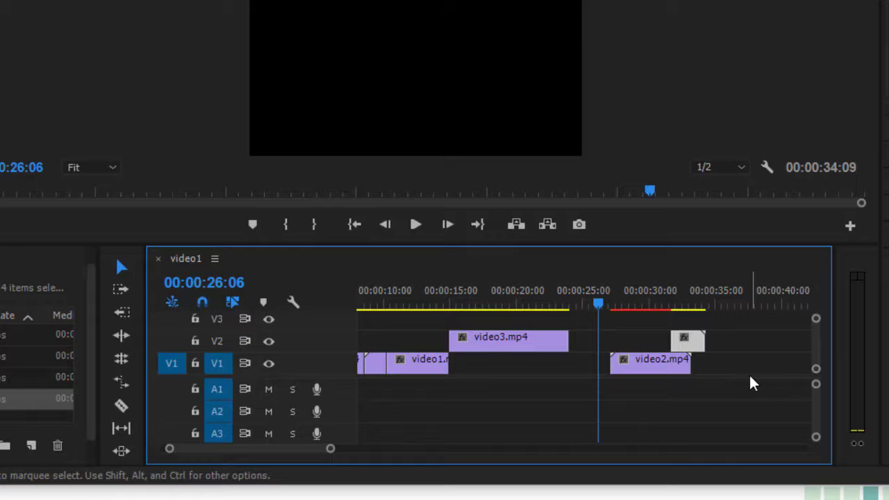
pyautogui.press('Delete')
# Step: Move video2.mp4 on V1 to start where video3.mp4 ends at 00:00:24:01, and scrub back through the cuts
pyautogui.click(626, 305)
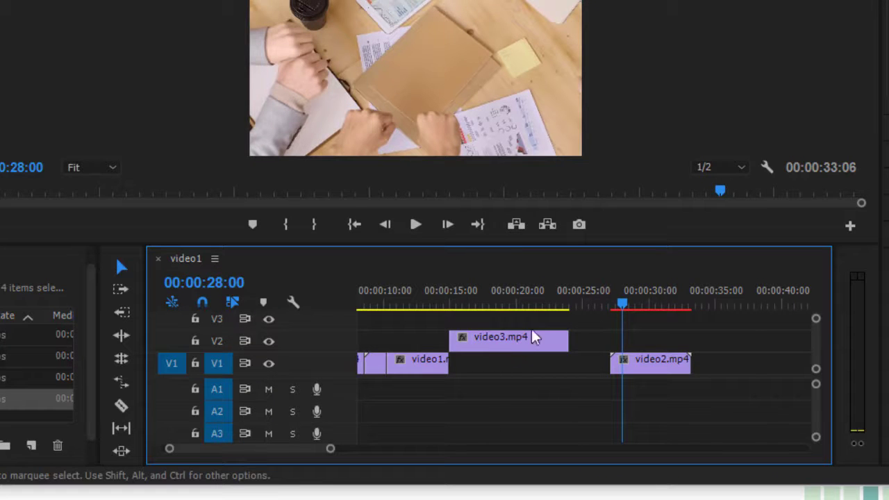
pyautogui.moveTo(621, 303); pyautogui.dragTo(513, 359)
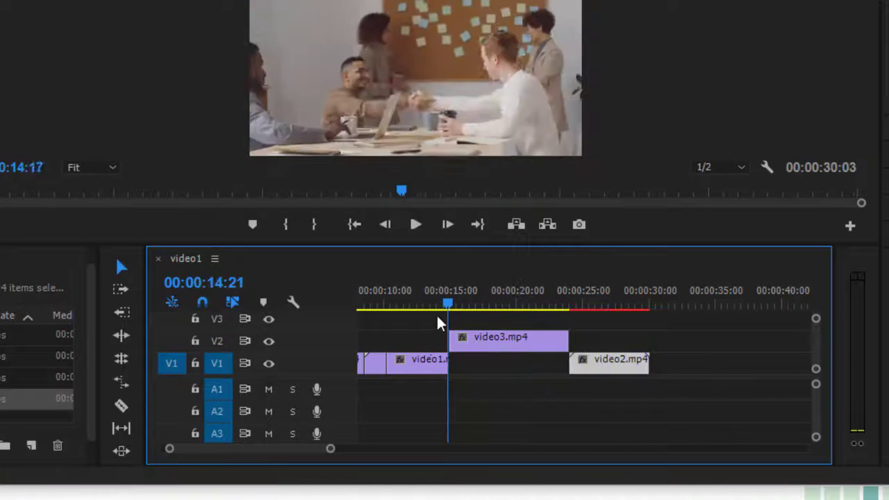
pyautogui.moveTo(437, 323); pyautogui.dragTo(399, 326)
# Step: Save the project and return the playhead to 00:00:00:00
pyautogui.press('Home')
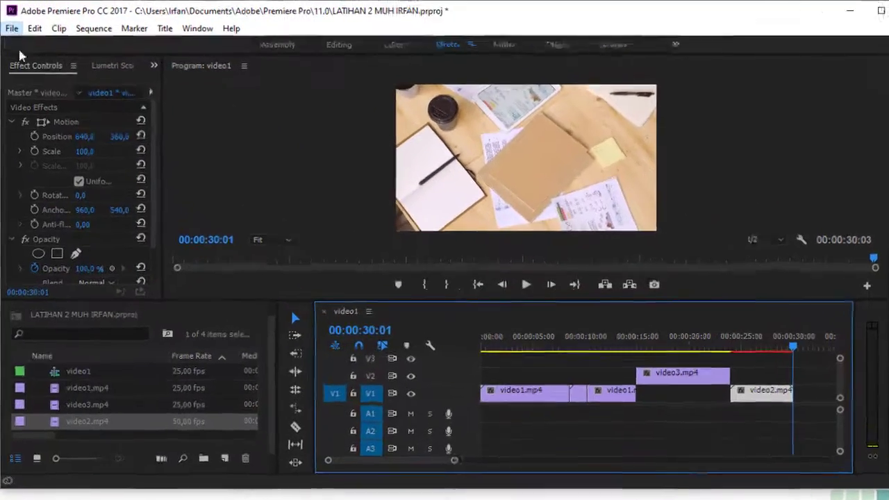
pyautogui.click(11, 28)
pyautogui.click(28, 176)
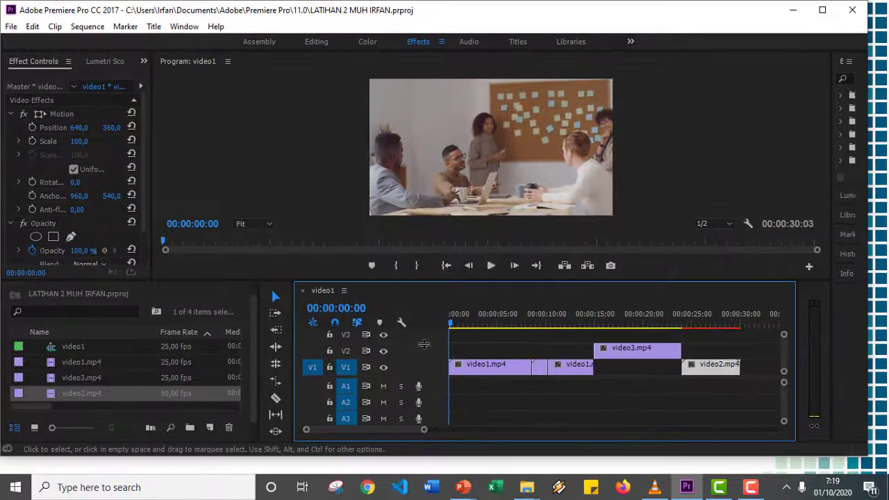
# Step: Import bensound-dreams.mp3 into the project and place it on track A1 at the start of the sequence
pyautogui.rightClick(118, 352)
pyautogui.click(165, 443)
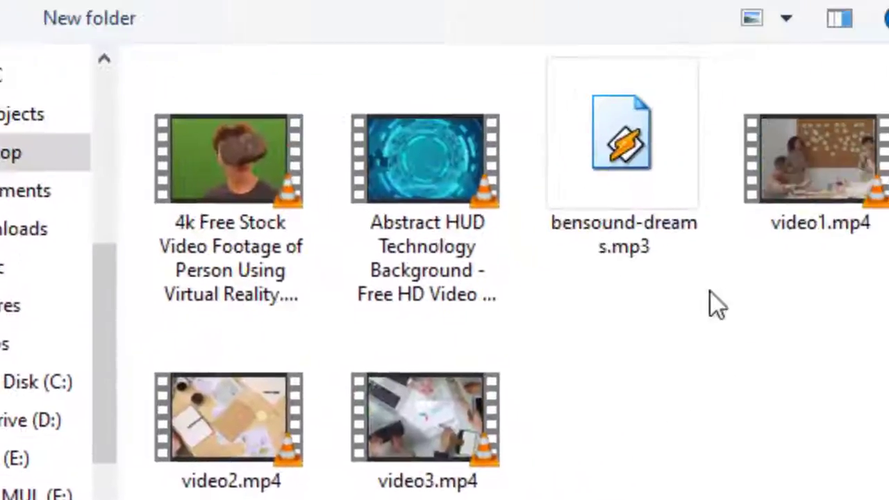
pyautogui.click(623, 136)
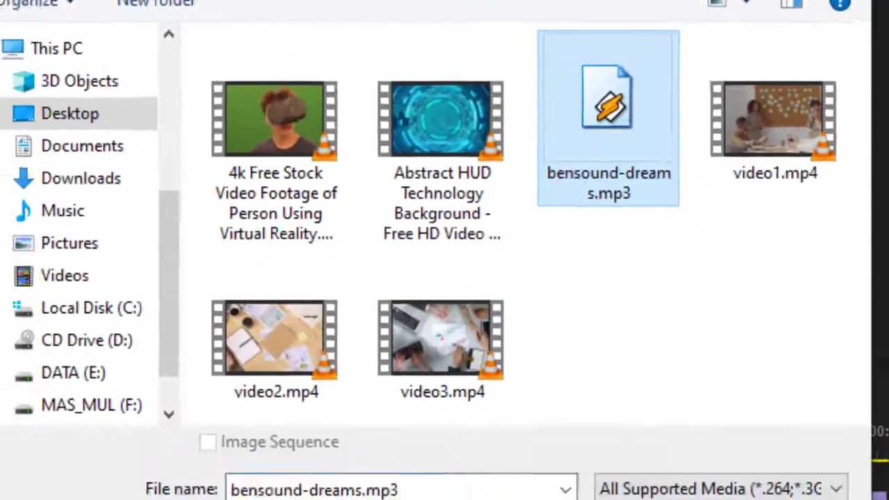
pyautogui.click(675, 499)
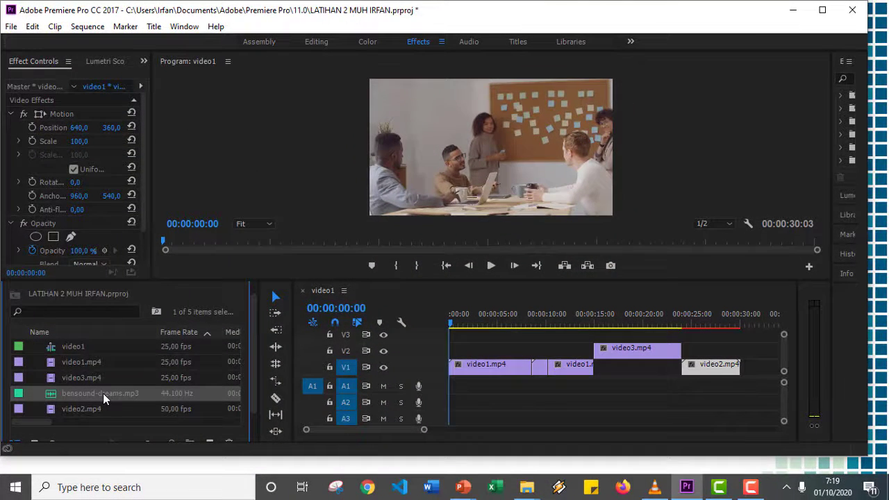
pyautogui.moveTo(102, 393); pyautogui.dragTo(445, 410)
# Step: Split the music clip on A1 at 00:00:30:02, where video2.mp4 ends, and delete the excess music
pyautogui.moveTo(388, 430); pyautogui.dragTo(482, 451)
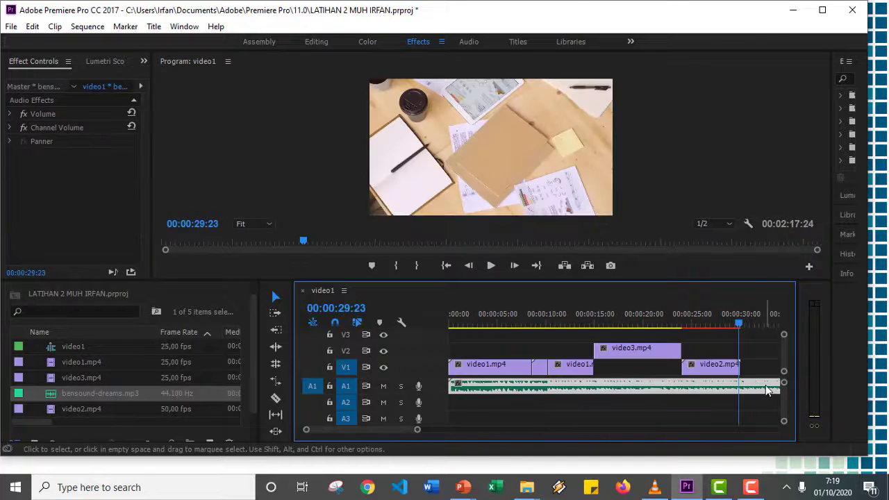
pyautogui.moveTo(739, 329); pyautogui.dragTo(739, 326)
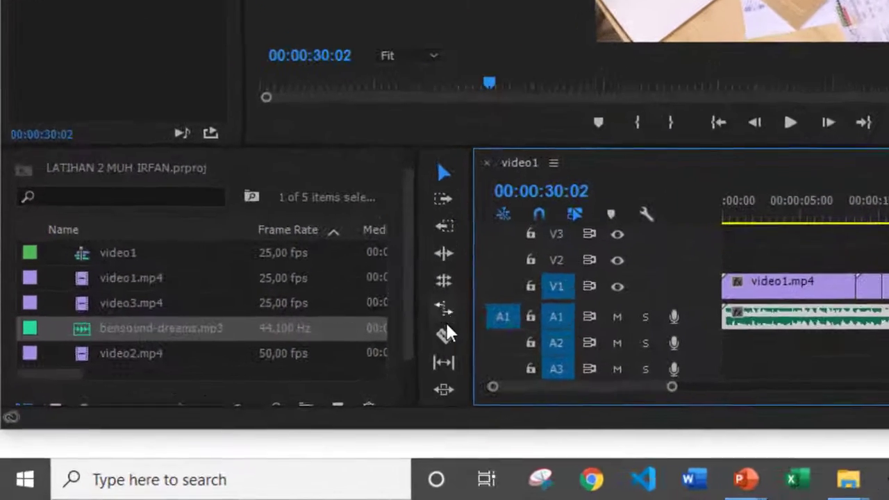
pyautogui.click(276, 398)
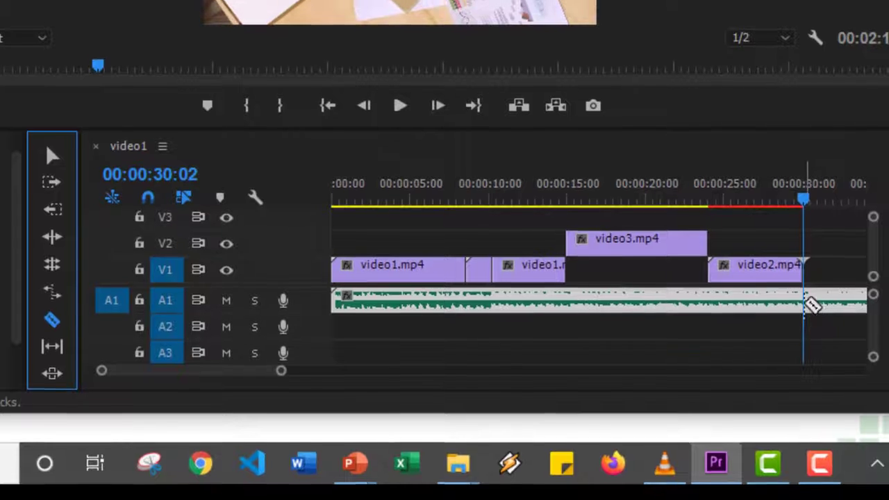
pyautogui.click(805, 299)
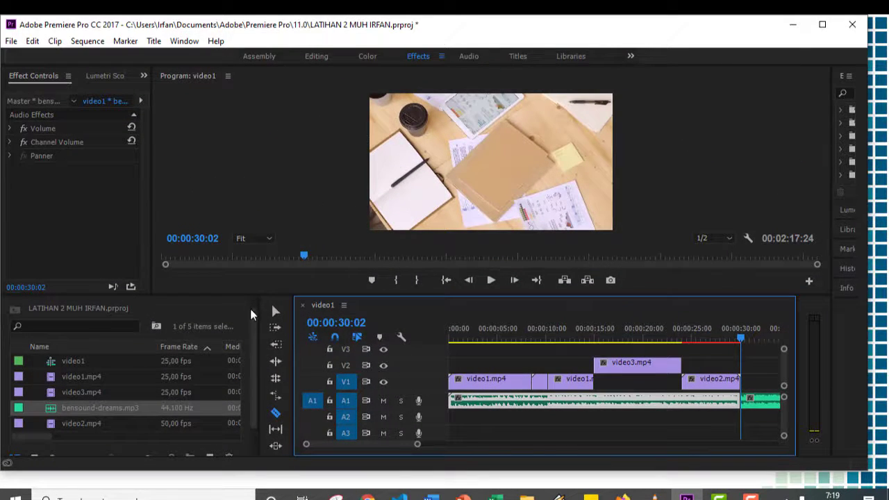
pyautogui.click(275, 313)
pyautogui.click(757, 407)
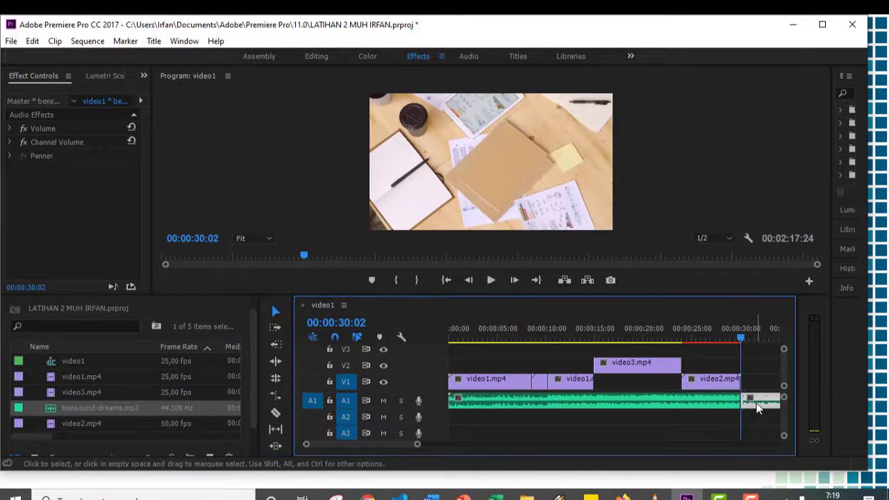
pyautogui.press('Delete')
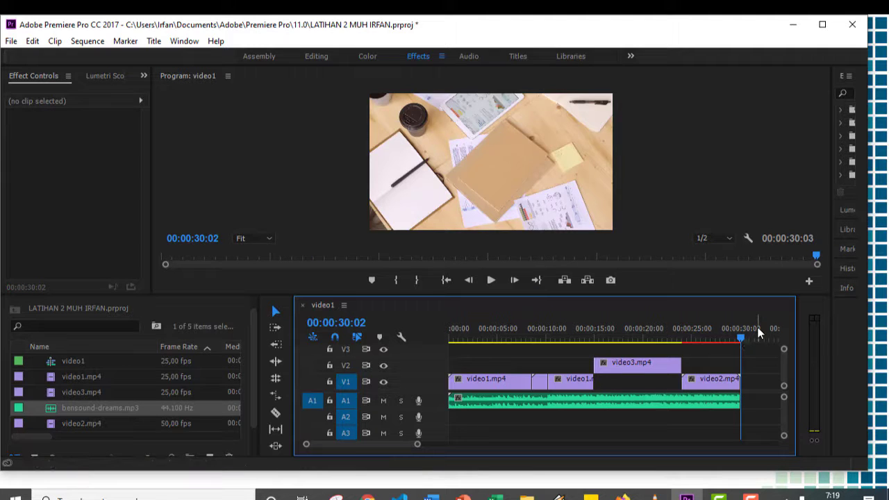
# Step: Play the whole sequence from the start to check the video together with the music
pyautogui.press('Home')
pyautogui.press('space')
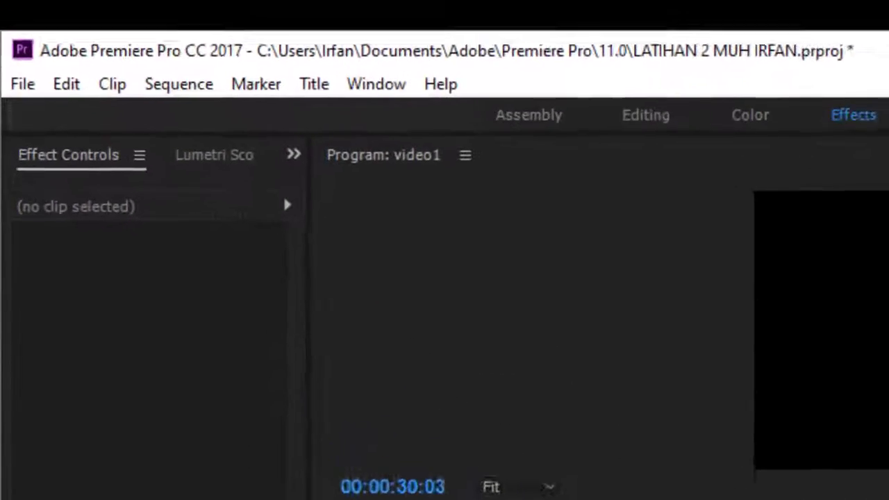
pyautogui.press('space')
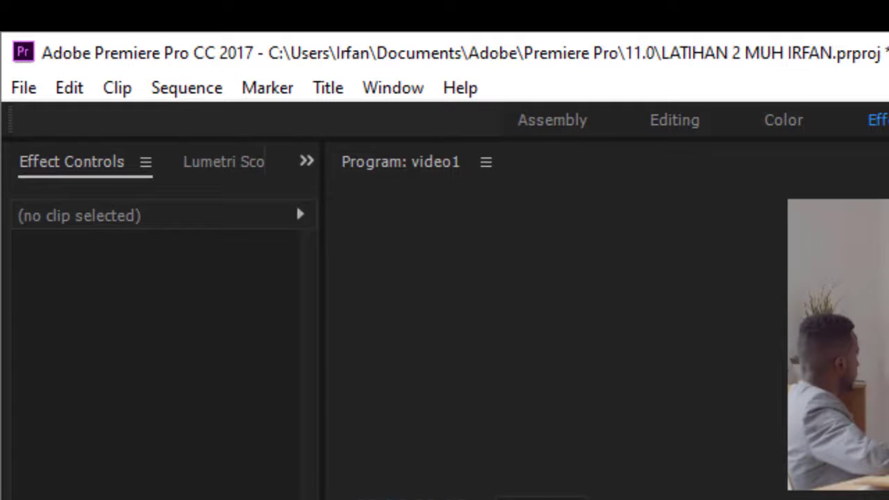
# Step: Select the first video1.mp4 clip on V1 and show its settings in a widened Effect Controls panel
pyautogui.click(445, 497)
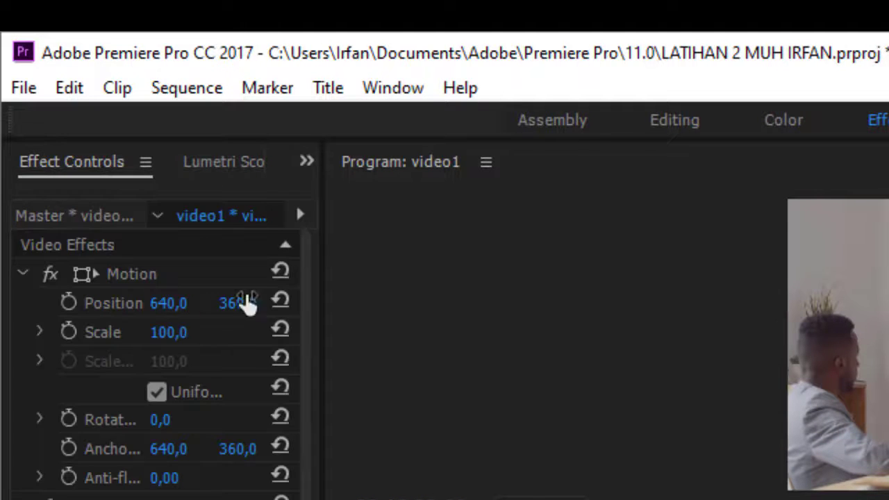
pyautogui.moveTo(459, 272); pyautogui.dragTo(627, 292)
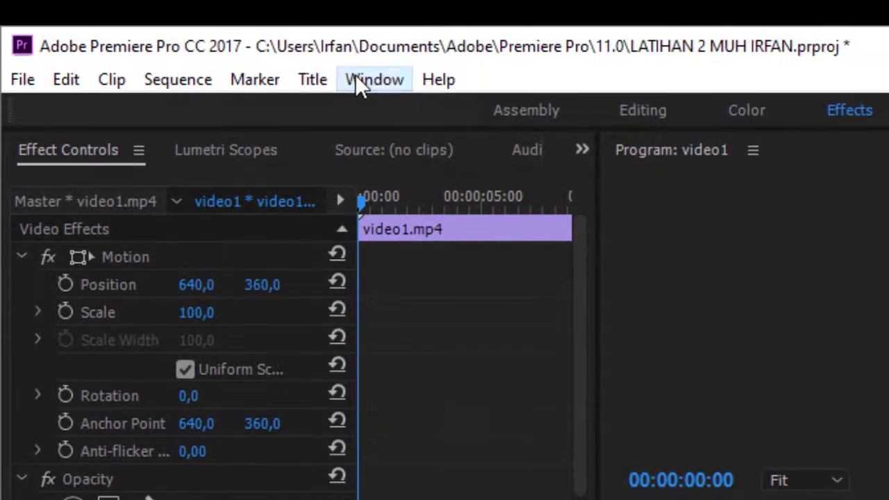
pyautogui.click(355, 78)
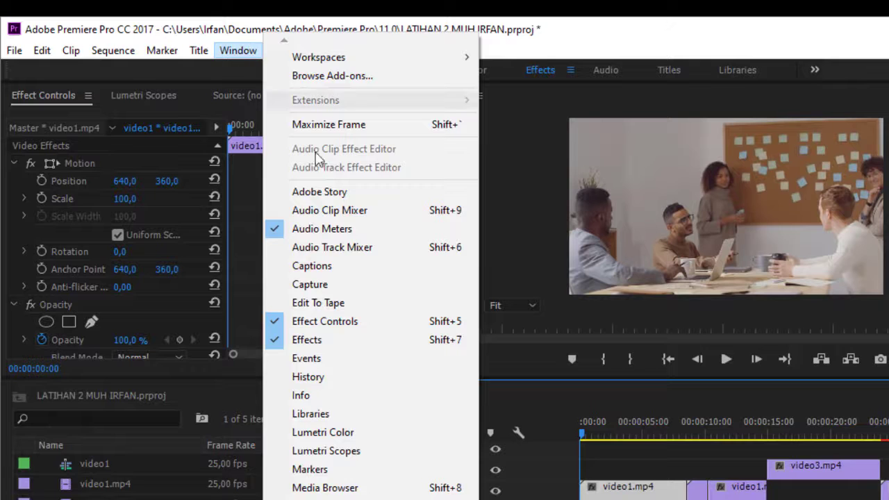
pyautogui.click(338, 322)
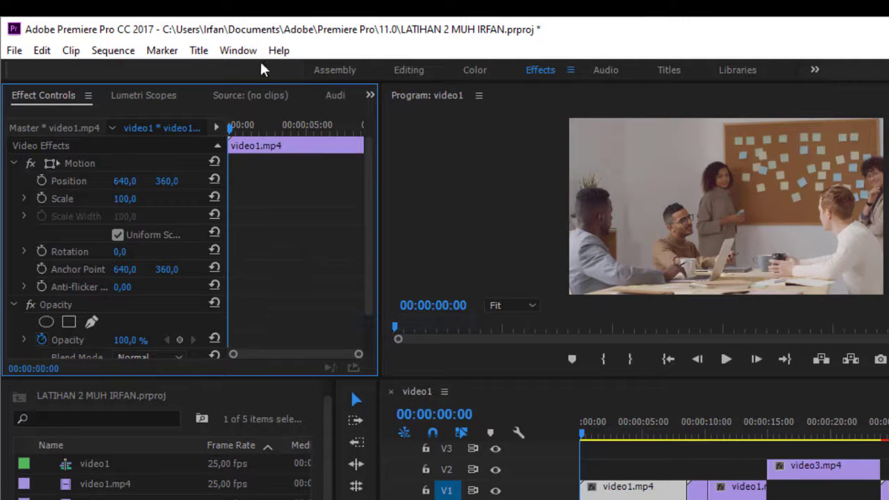
pyautogui.click(236, 50)
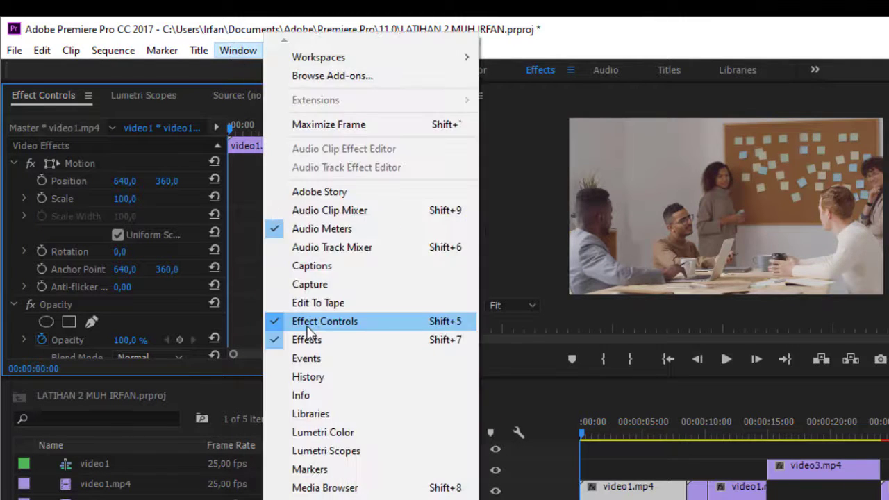
pyautogui.click(159, 30)
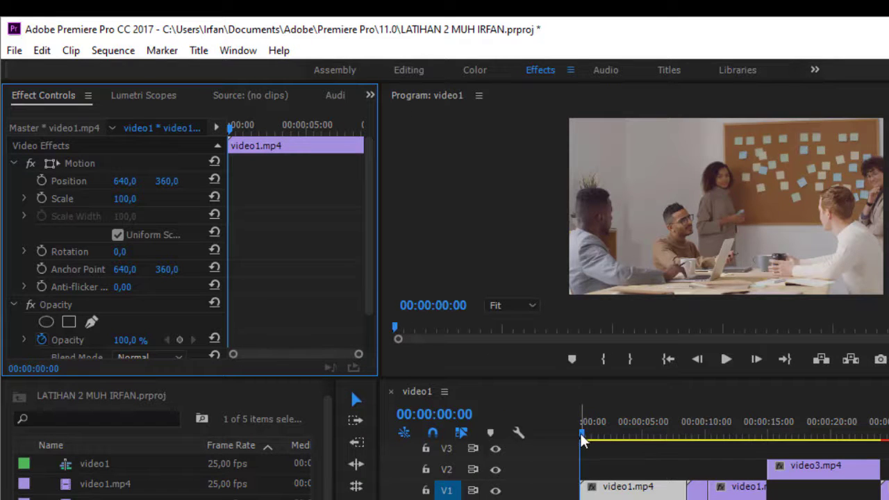
# Step: Scrub through the sequence, select video3.mp4 on V2, and place the playhead at 00:00:16:09
pyautogui.click(600, 438)
pyautogui.moveTo(602, 443); pyautogui.dragTo(775, 462)
pyautogui.moveTo(629, 366); pyautogui.dragTo(661, 370)
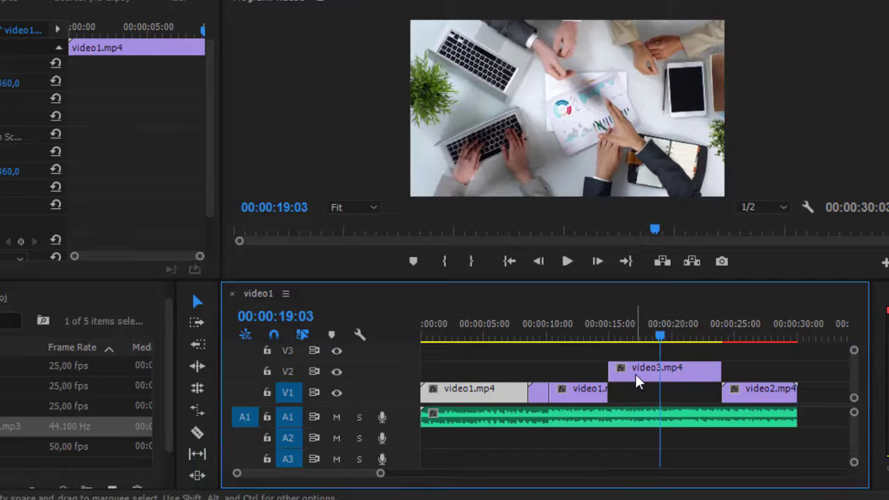
pyautogui.click(636, 375)
pyautogui.moveTo(661, 336); pyautogui.dragTo(705, 352)
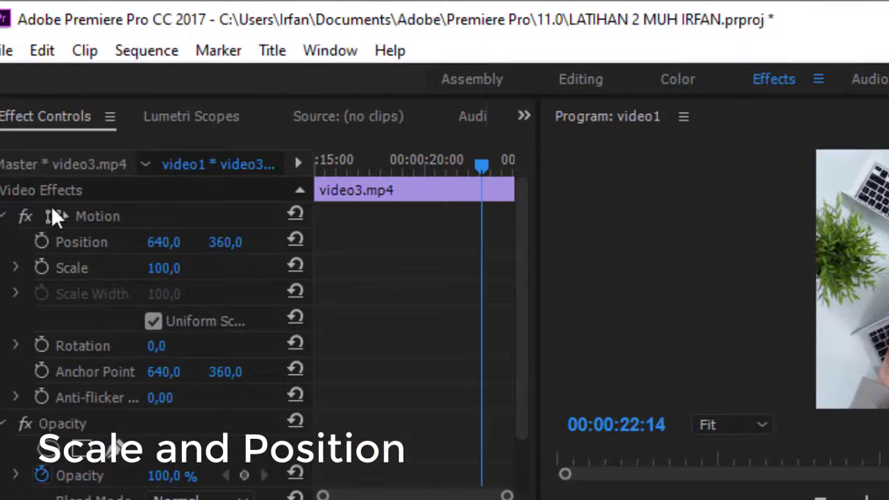
pyautogui.click(35, 194)
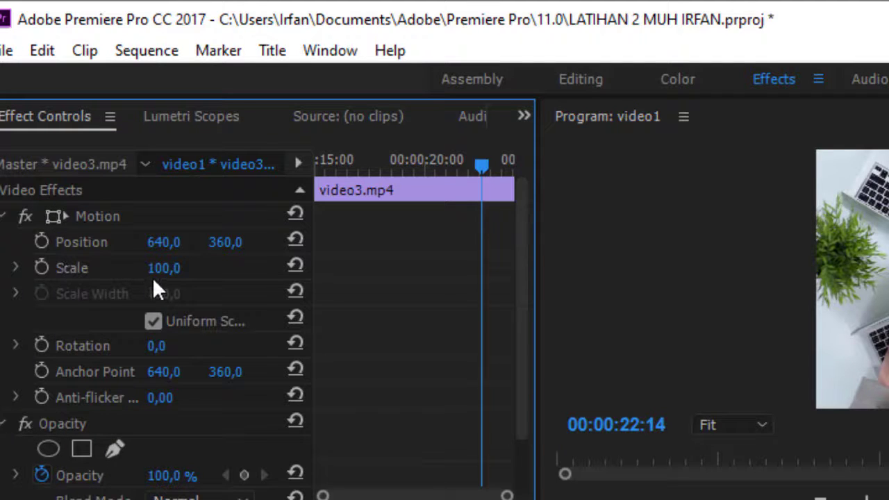
pyautogui.moveTo(836, 461); pyautogui.dragTo(849, 471)
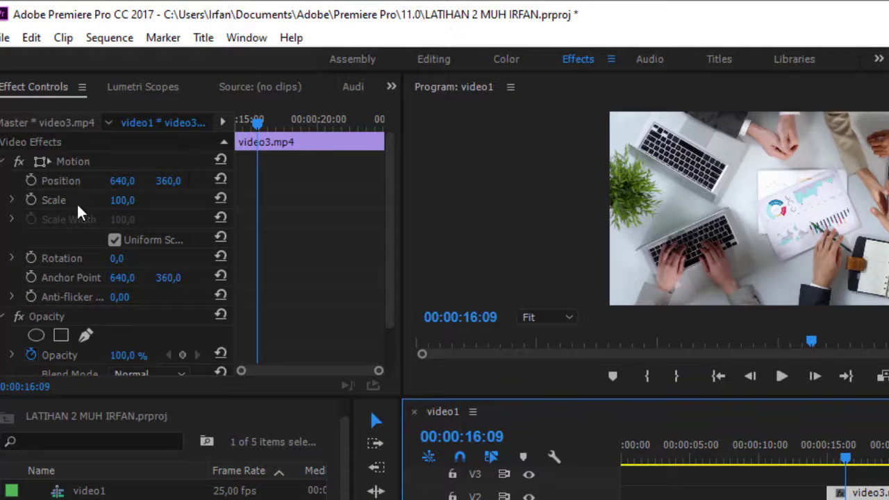
# Step: Try different scale values on video3.mp4, including 139, 111 and 191, and settle on 159
pyautogui.click(126, 200)
pyautogui.write('139')
pyautogui.press('Return')
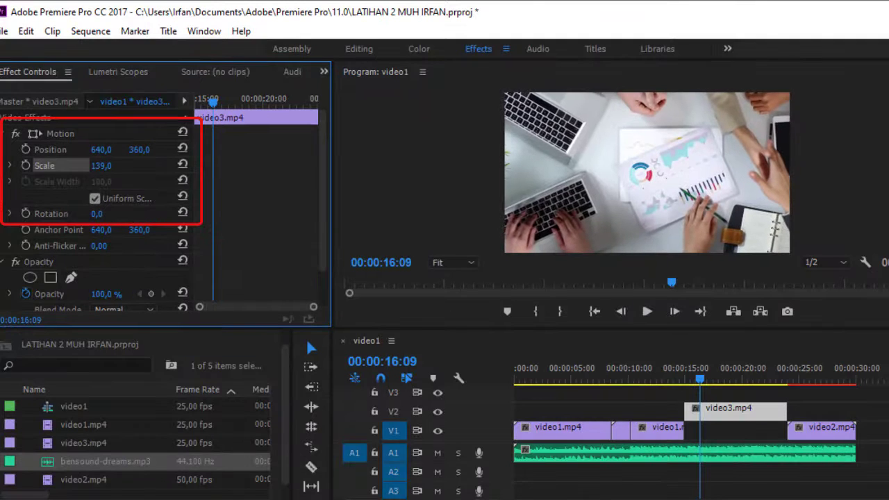
pyautogui.moveTo(101, 165); pyautogui.dragTo(102, 165)
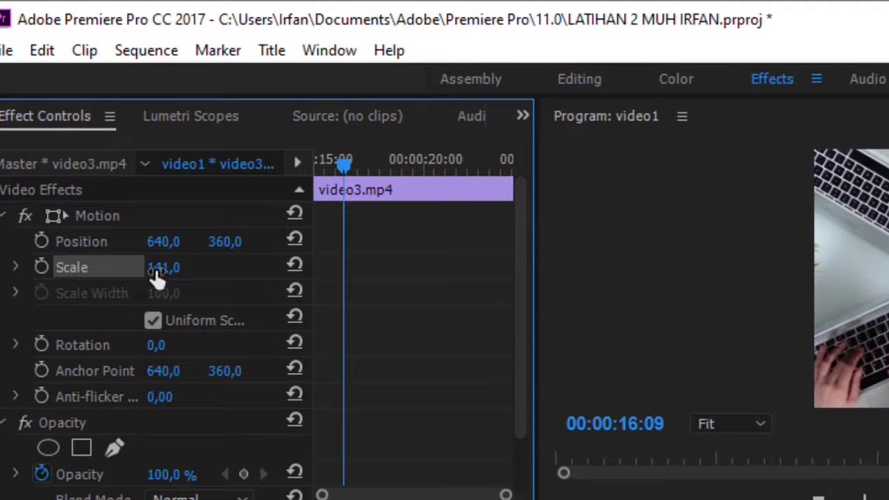
pyautogui.moveTo(164, 266); pyautogui.dragTo(187, 266)
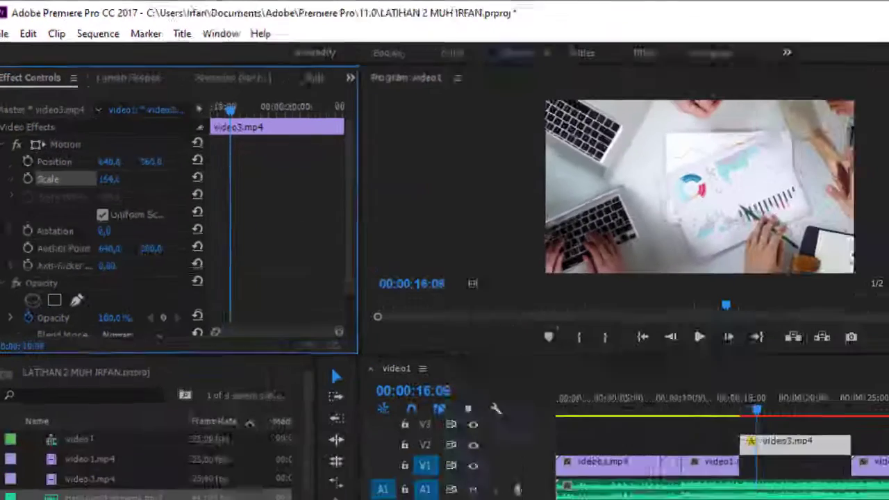
pyautogui.moveTo(125, 179); pyautogui.dragTo(89, 180)
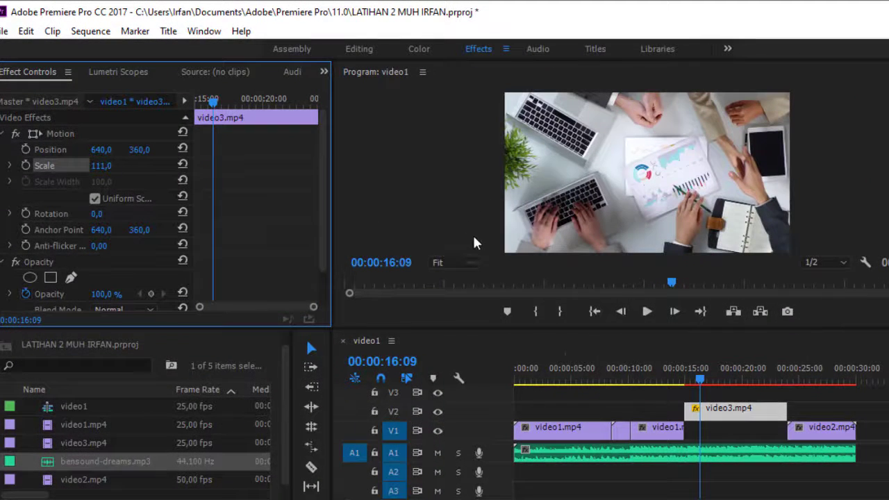
pyautogui.moveTo(99, 173); pyautogui.dragTo(136, 176)
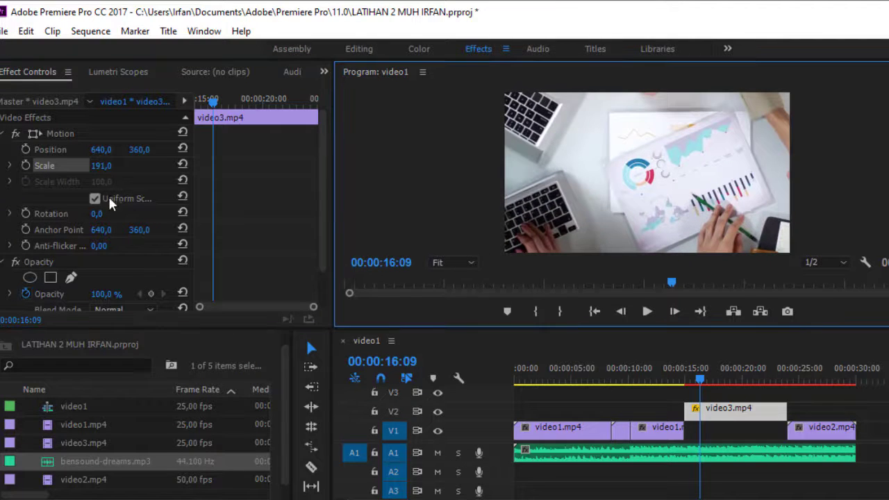
pyautogui.moveTo(102, 166); pyautogui.dragTo(78, 166)
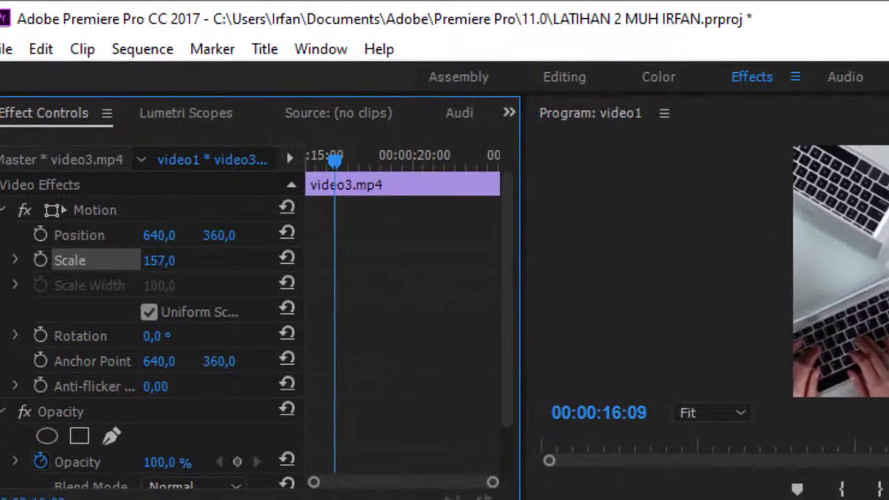
pyautogui.moveTo(159, 261); pyautogui.dragTo(162, 260)
# Step: Shift the enlarged video3.mp4 within the frame by setting its position to 189, 364
pyautogui.moveTo(219, 236); pyautogui.dragTo(196, 235)
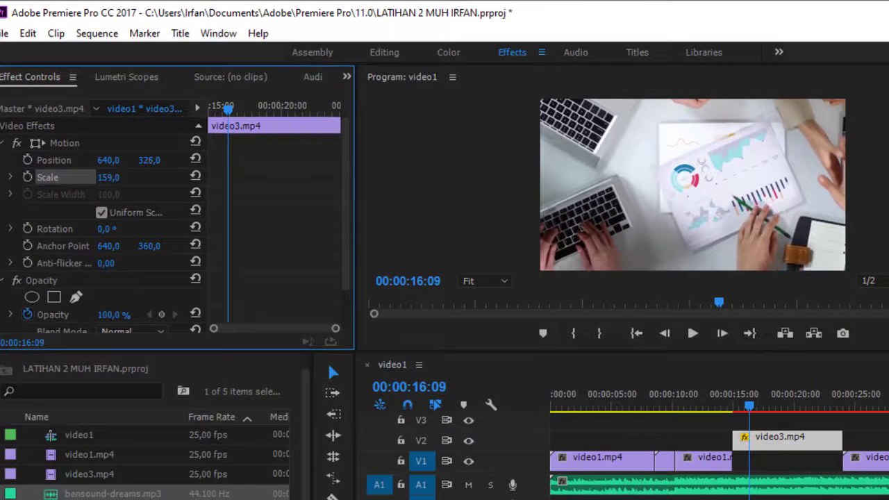
pyautogui.moveTo(148, 160); pyautogui.dragTo(175, 159)
pyautogui.moveTo(123, 167); pyautogui.dragTo(87, 159)
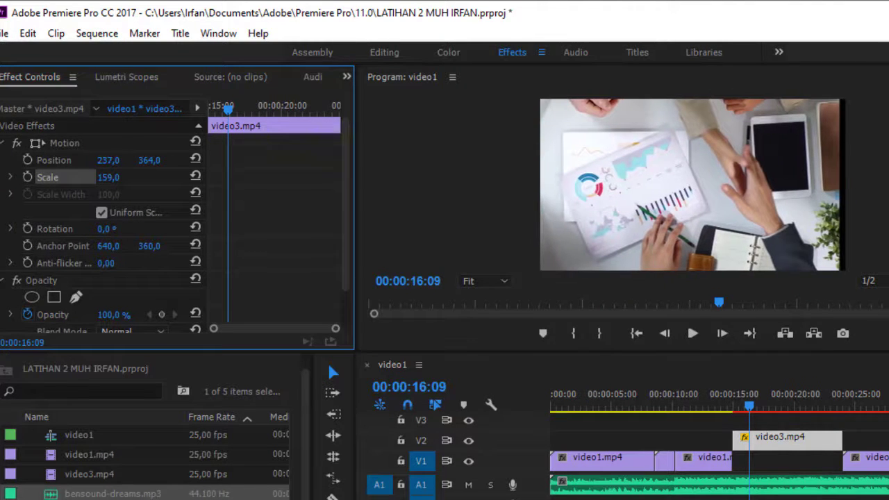
pyautogui.moveTo(109, 159); pyautogui.dragTo(90, 160)
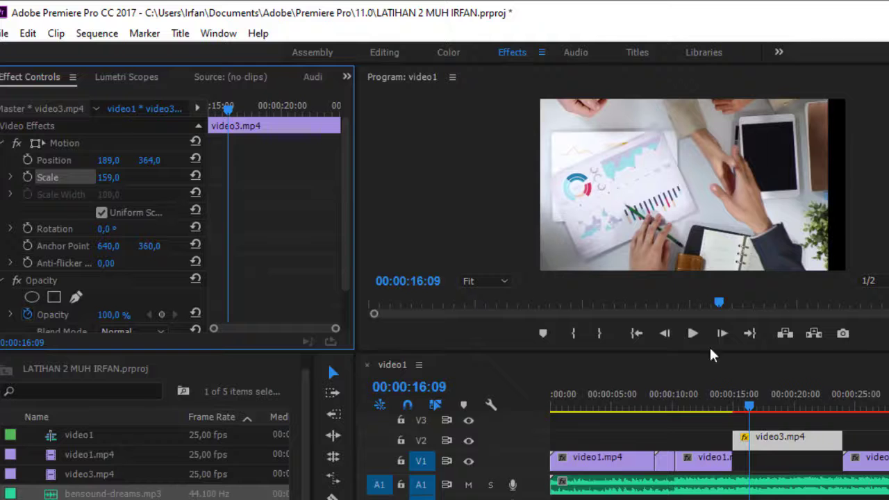
# Step: Play and scrub through the reframed video3.mp4 from its start, and return the playhead to 00:00:00:00
pyautogui.click(733, 409)
pyautogui.press('space')
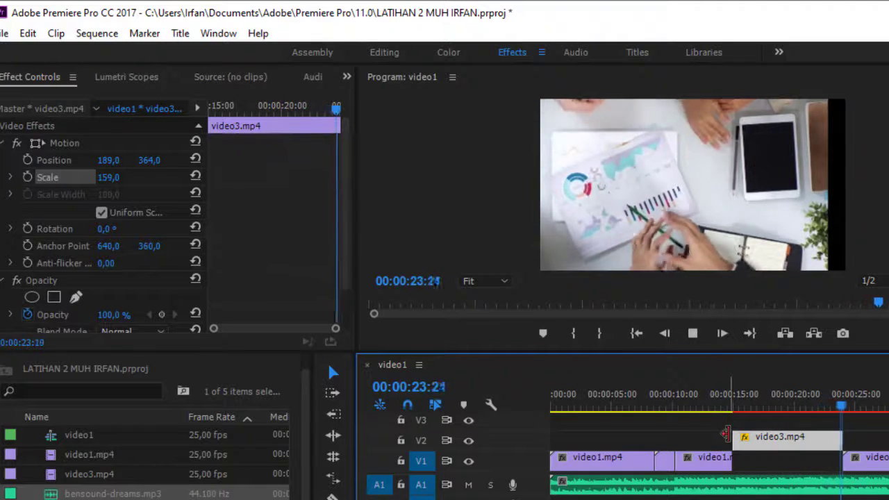
pyautogui.press('space')
pyautogui.moveTo(715, 406); pyautogui.dragTo(799, 451)
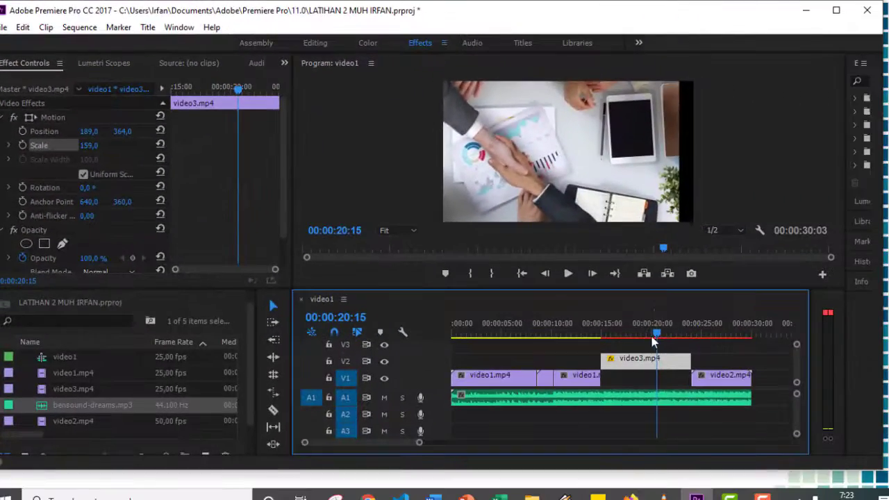
pyautogui.moveTo(653, 340); pyautogui.dragTo(415, 340)
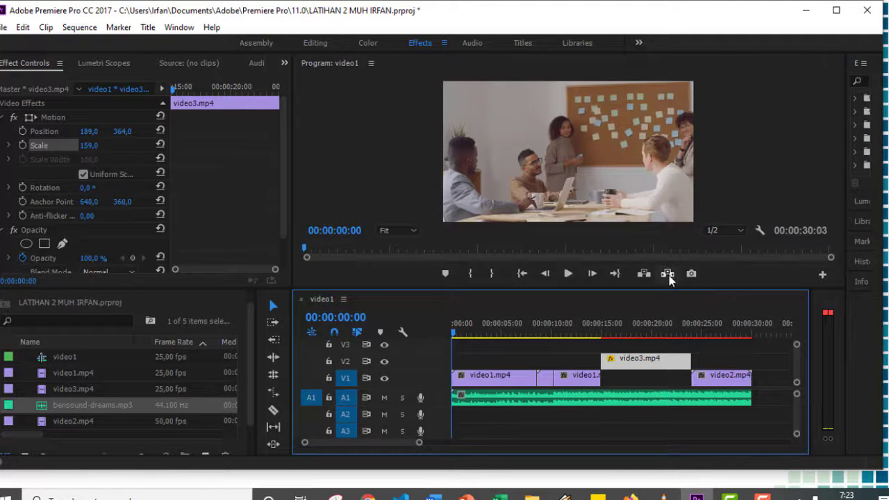
# Step: Select the first video1.mp4 clip and set up the Color workspace with widened Lumetri Color and timeline panels
pyautogui.click(518, 380)
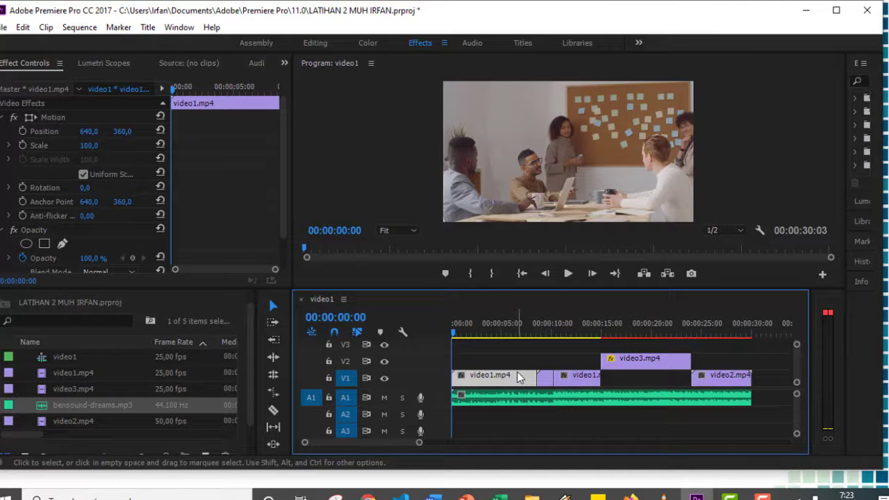
pyautogui.click(382, 164)
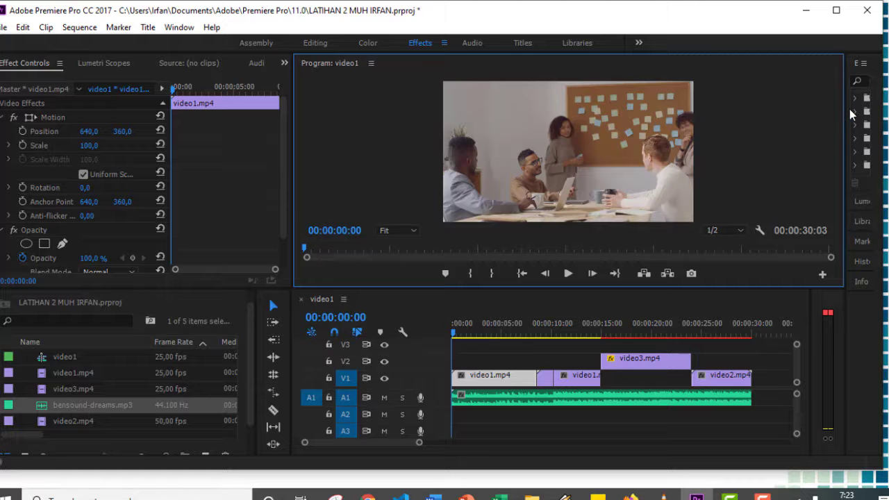
pyautogui.moveTo(847, 115); pyautogui.dragTo(778, 123)
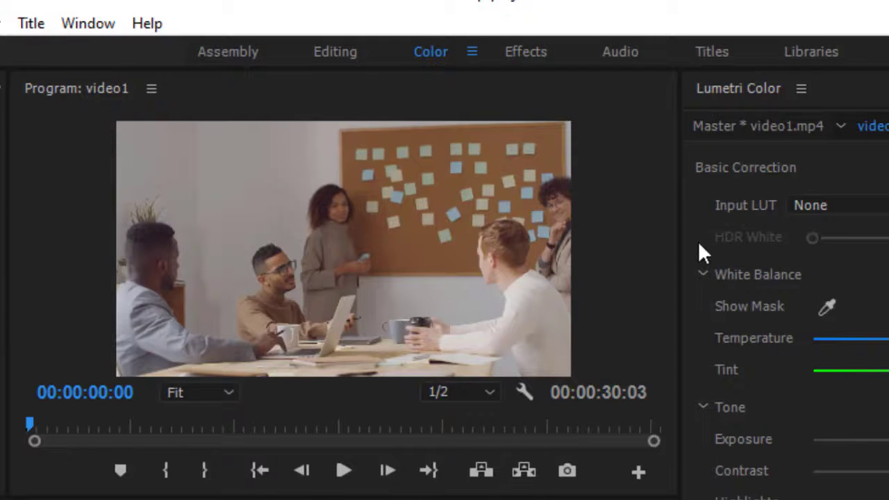
pyautogui.moveTo(679, 180); pyautogui.dragTo(614, 134)
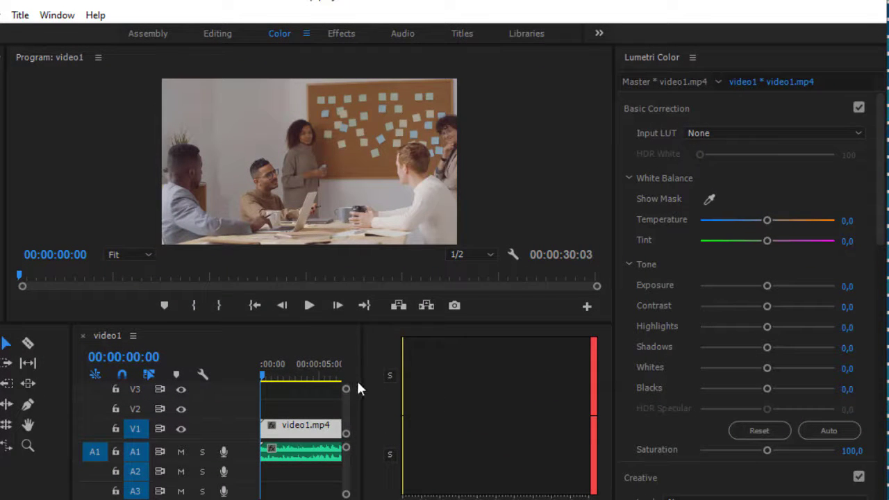
pyautogui.moveTo(361, 379); pyautogui.dragTo(579, 386)
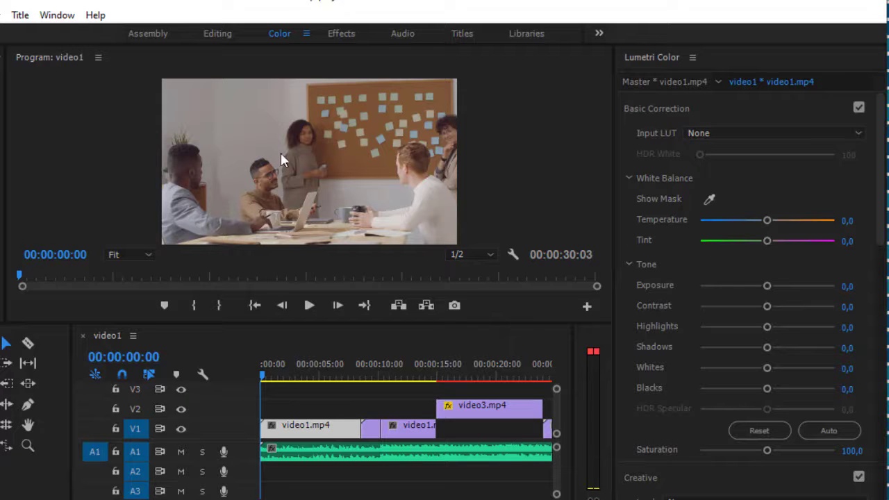
# Step: Color-grade the first video1.mp4 clip in Basic Correction with a cooler, bluer temperature and a higher exposure
pyautogui.moveTo(262, 376)
pyautogui.mouseDown()
pyautogui.moveTo(271, 375)
pyautogui.moveTo(260, 376)
pyautogui.mouseUp()
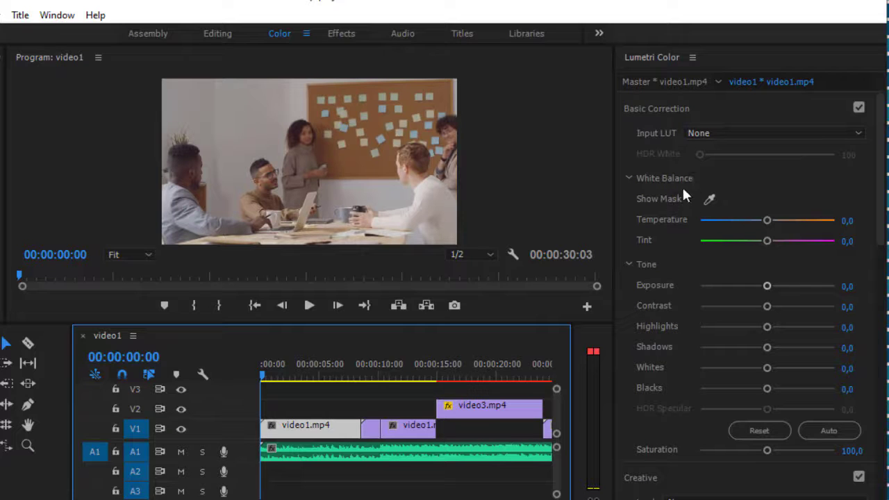
pyautogui.moveTo(880, 200)
pyautogui.mouseDown()
pyautogui.moveTo(880, 291)
pyautogui.moveTo(881, 198)
pyautogui.mouseUp()
pyautogui.click(673, 108)
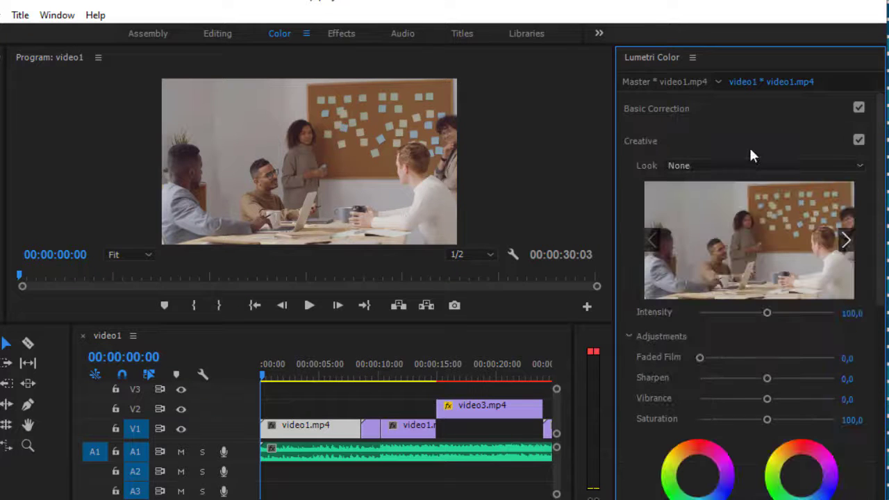
pyautogui.click(637, 108)
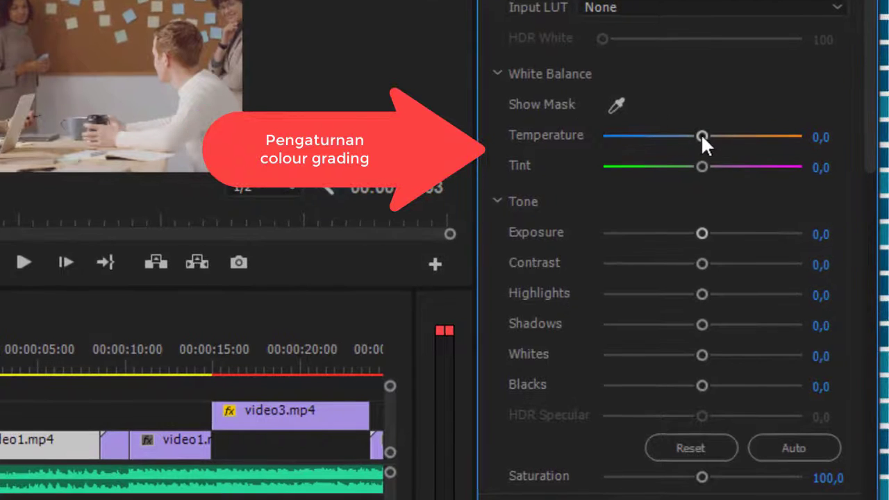
pyautogui.moveTo(701, 135); pyautogui.dragTo(659, 136)
pyautogui.moveTo(720, 236); pyautogui.dragTo(751, 236)
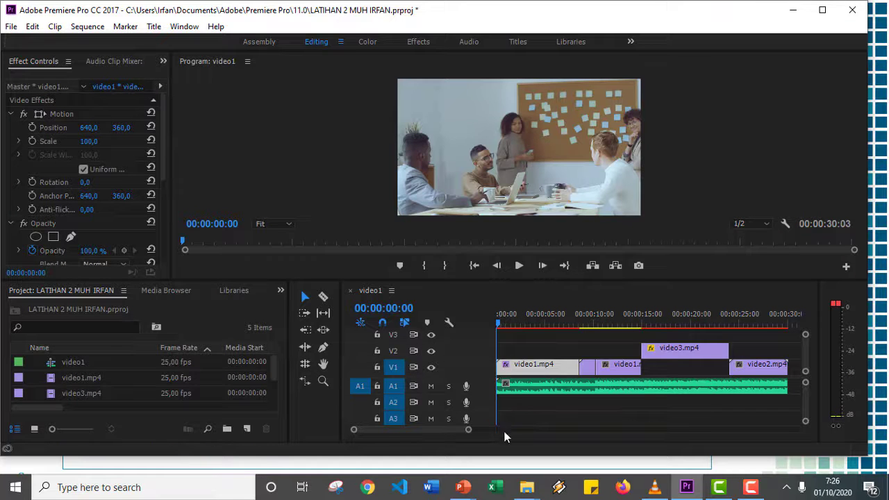
# Step: Narrow the Project panel in the Editing workspace and widen the timeline panel to show the whole sequence
pyautogui.moveTo(435, 430)
pyautogui.mouseDown()
pyautogui.moveTo(453, 442)
pyautogui.moveTo(439, 434)
pyautogui.mouseUp()
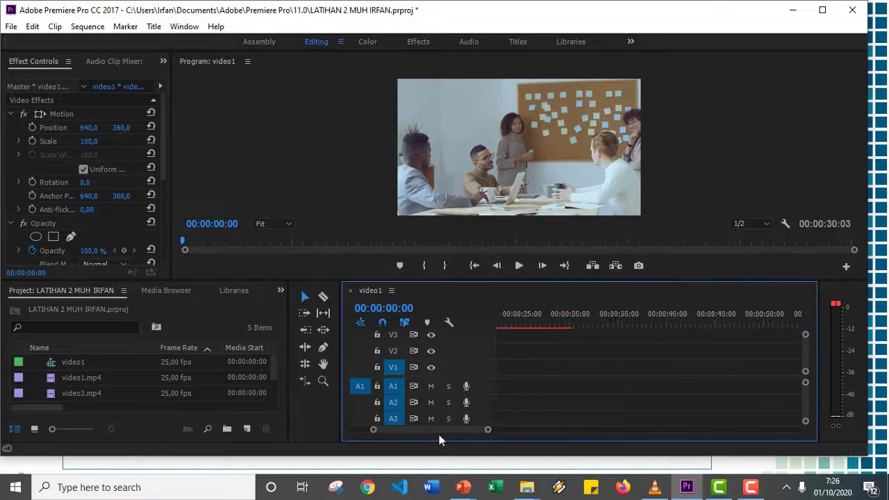
pyautogui.click(281, 291)
pyautogui.click(281, 294)
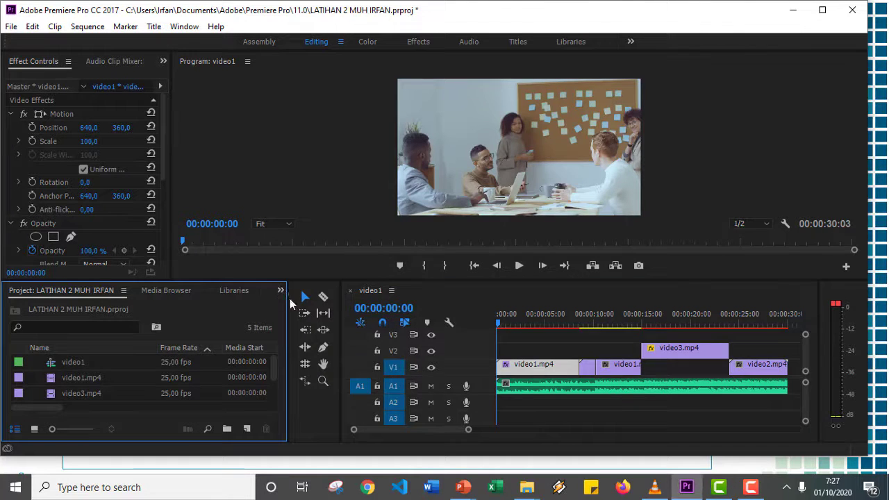
pyautogui.moveTo(286, 297); pyautogui.dragTo(187, 297)
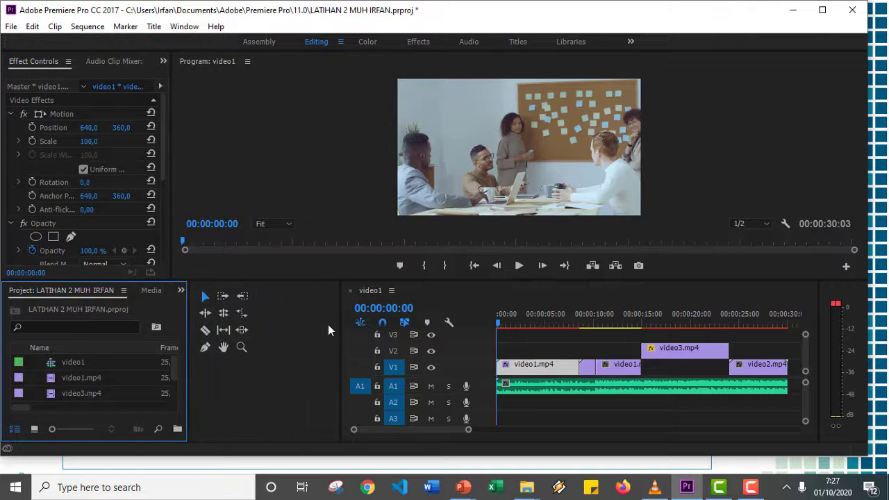
pyautogui.moveTo(341, 319); pyautogui.dragTo(283, 320)
pyautogui.moveTo(256, 323); pyautogui.dragTo(237, 327)
pyautogui.click(394, 326)
pyautogui.moveTo(397, 327); pyautogui.dragTo(377, 328)
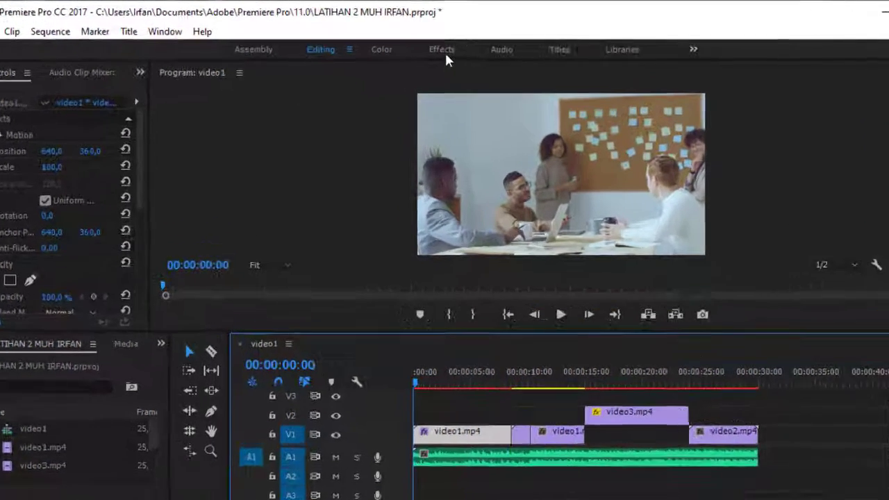
# Step: Switch to the Effects workspace and expand the Wipe and Slide groups of Video Transitions
pyautogui.click(420, 42)
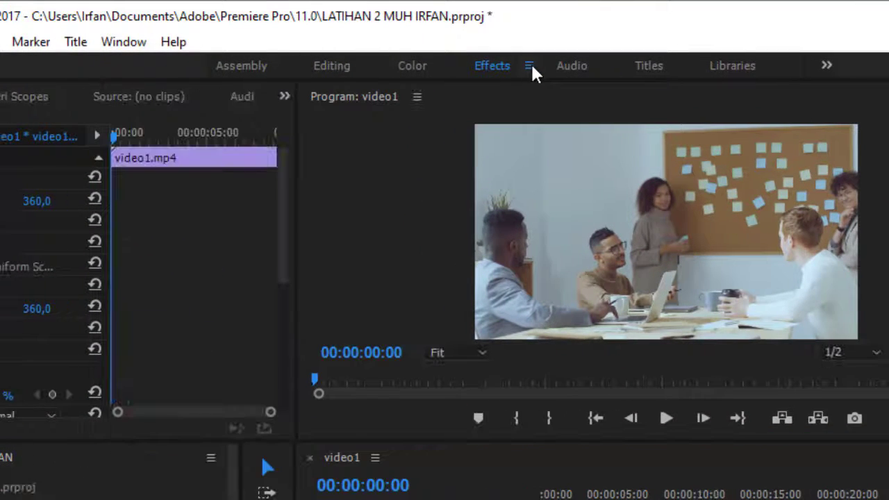
pyautogui.click(531, 66)
pyautogui.click(526, 64)
pyautogui.click(382, 8)
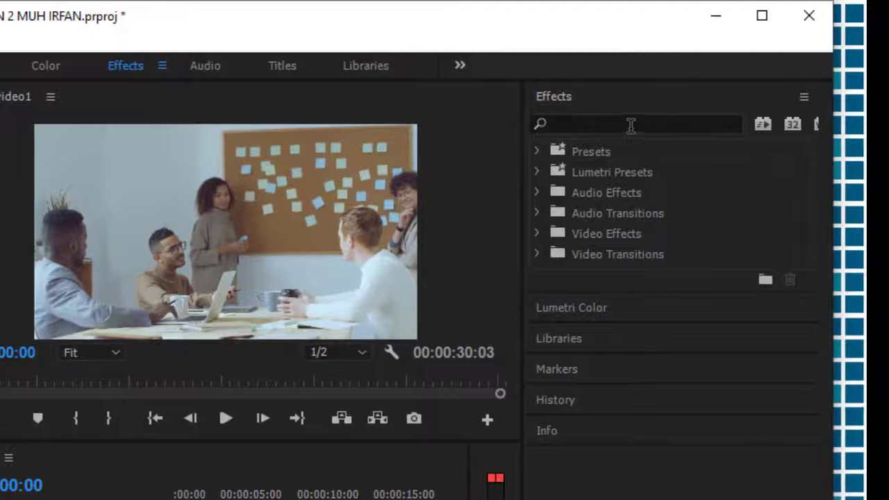
pyautogui.click(631, 125)
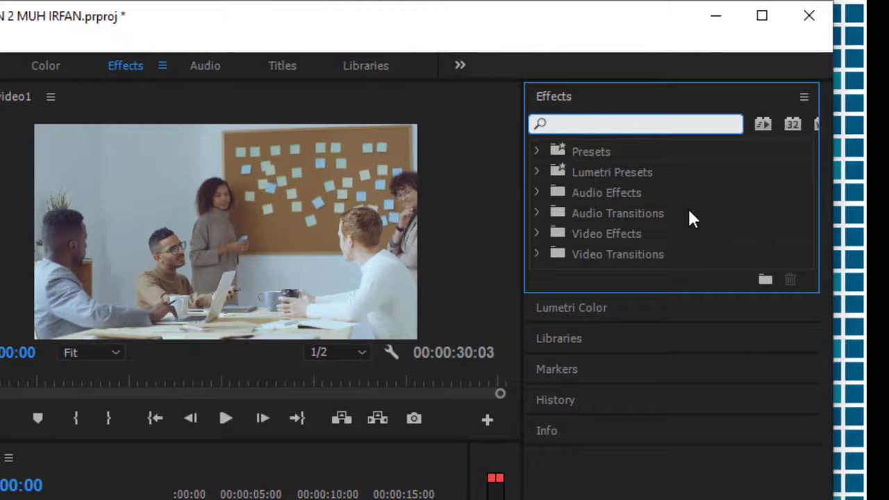
pyautogui.doubleClick(594, 260)
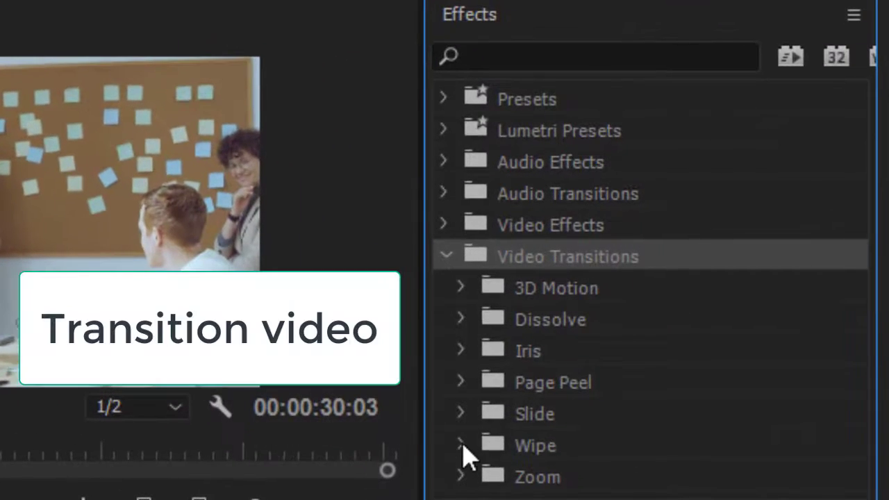
pyautogui.click(548, 377)
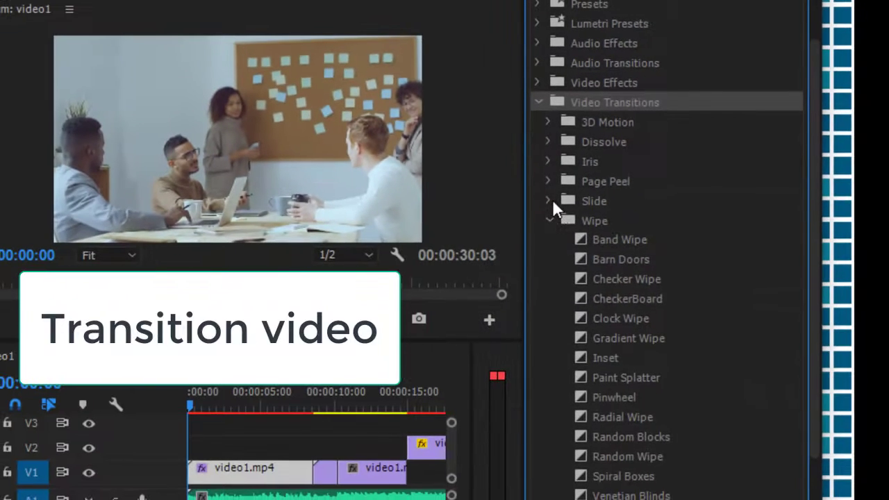
pyautogui.click(460, 414)
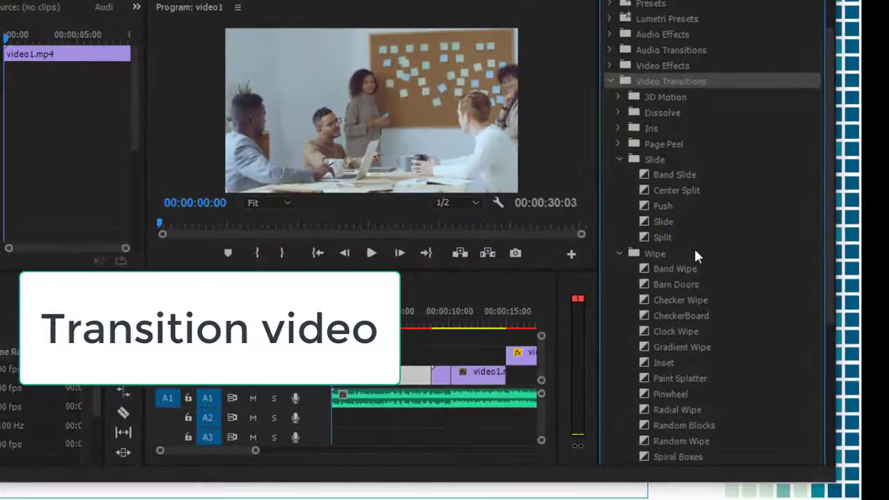
# Step: Apply the Slide video transition at the cut after the first video1.mp4 clip on V1
pyautogui.click(673, 176)
pyautogui.click(685, 190)
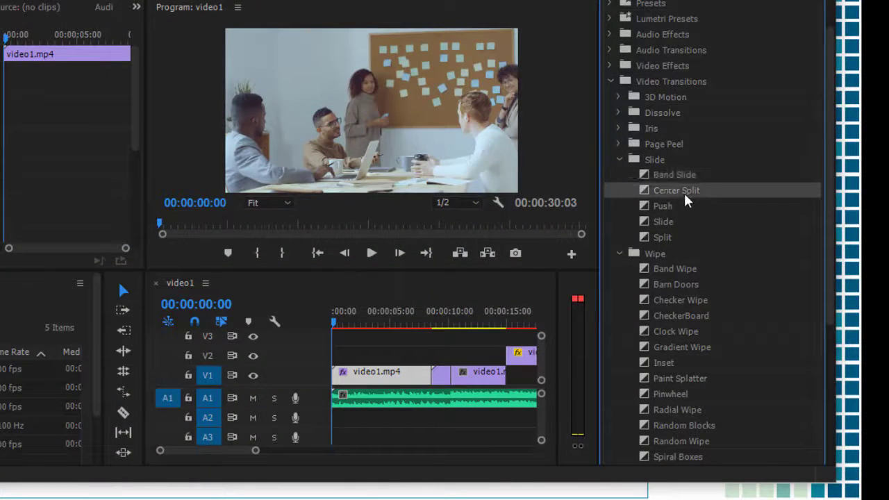
pyautogui.click(667, 221)
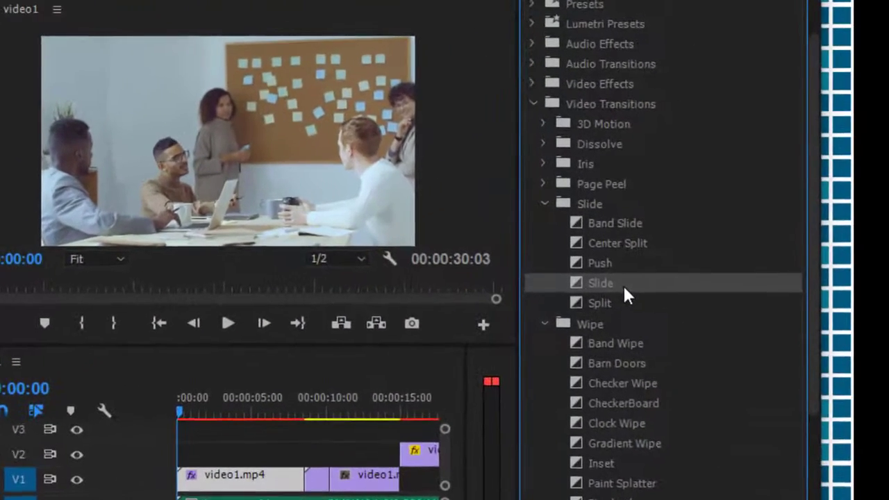
pyautogui.moveTo(646, 261); pyautogui.dragTo(488, 321)
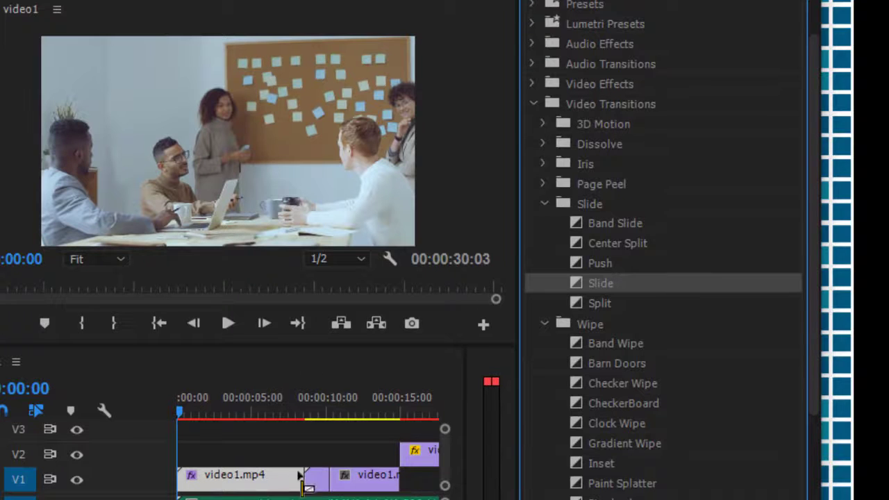
pyautogui.moveTo(292, 487); pyautogui.dragTo(306, 480)
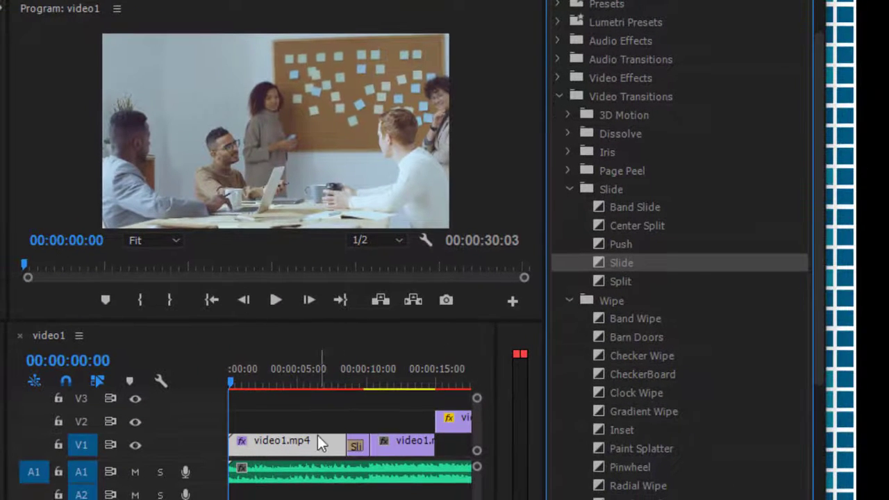
# Step: Play the sequence through the Slide transition and into video3.mp4
pyautogui.moveTo(236, 391); pyautogui.dragTo(336, 406)
pyautogui.press('space')
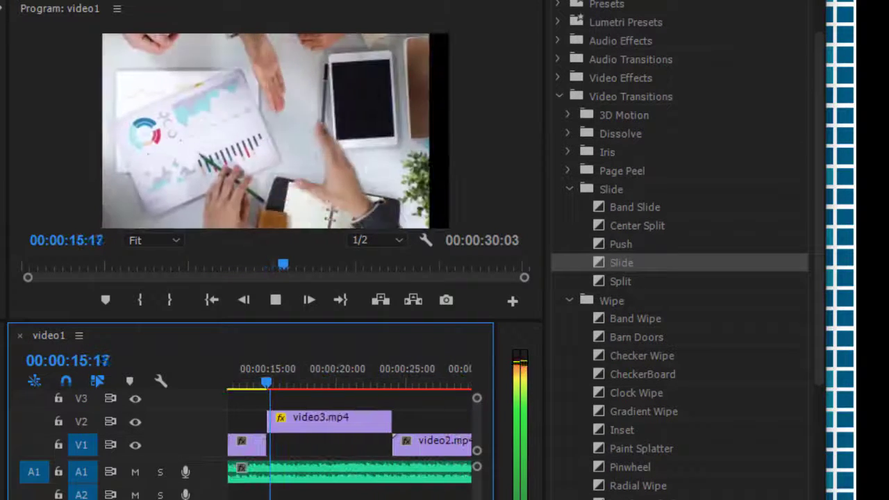
pyautogui.press('space')
# Step: Apply the Split transition to the start of video2.mp4 and play the sequence from 00:00:14:05
pyautogui.moveTo(294, 386); pyautogui.dragTo(255, 387)
pyautogui.moveTo(621, 282); pyautogui.dragTo(621, 287)
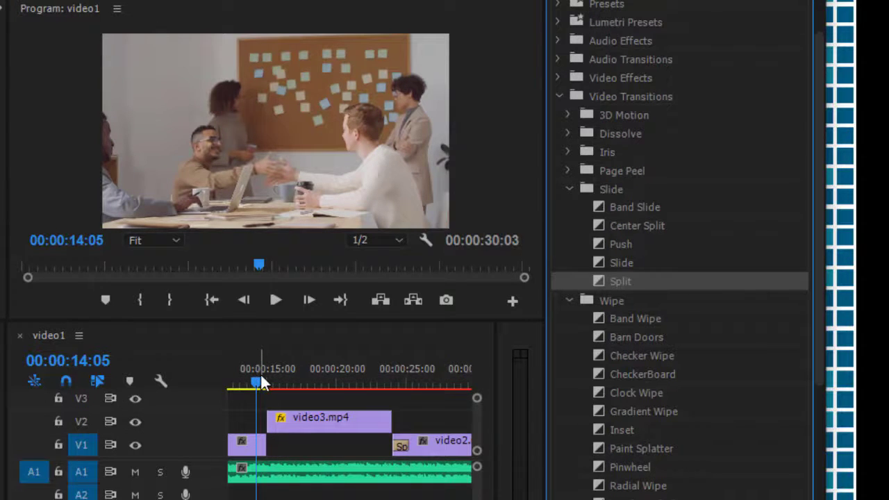
pyautogui.press('space')
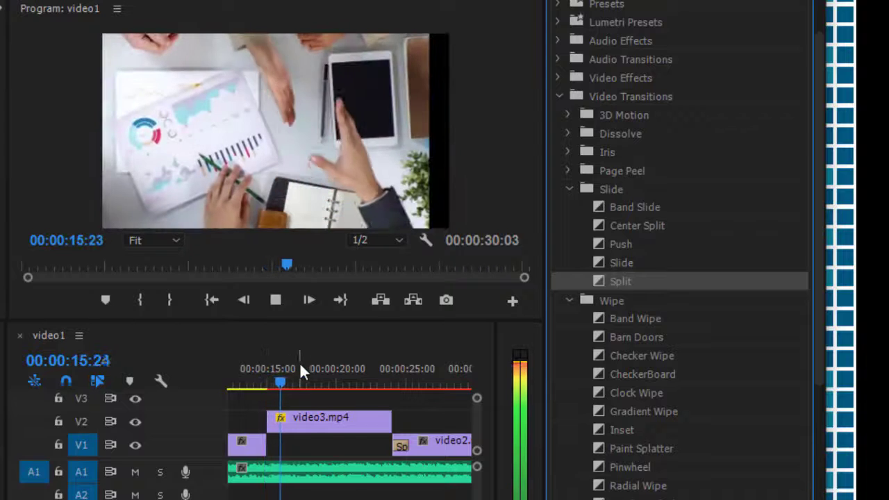
pyautogui.press('space')
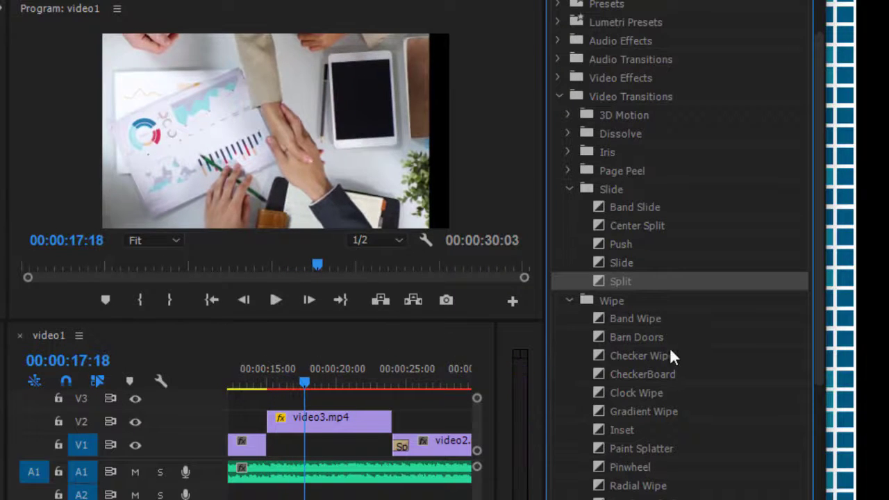
# Step: Collapse the Wipe group and apply the Cross Zoom transition to the start of video3.mp4
pyautogui.click(569, 300)
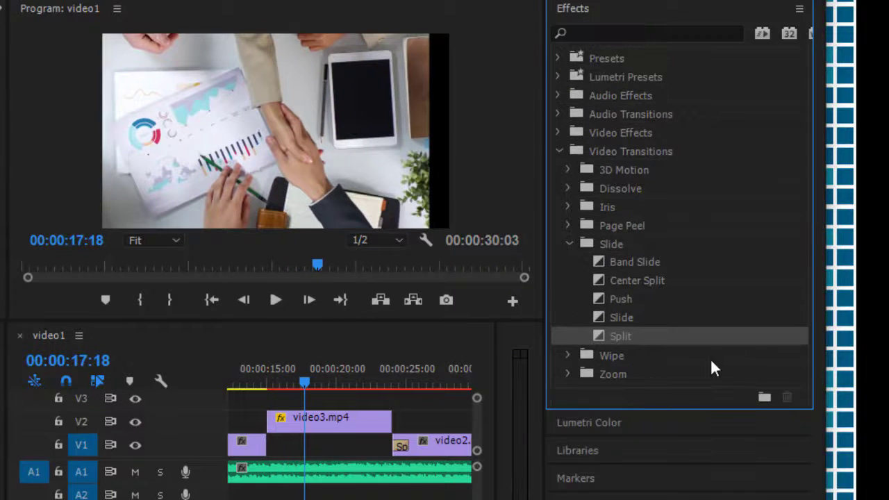
pyautogui.click(581, 380)
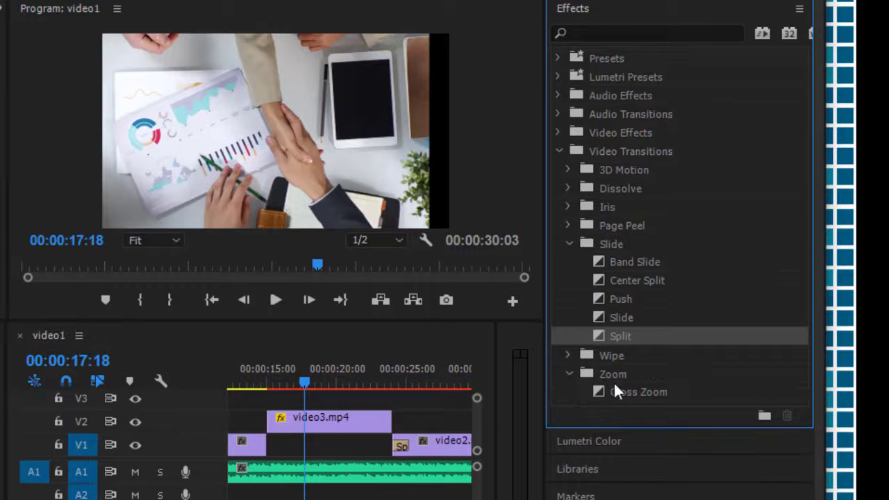
pyautogui.moveTo(645, 371); pyautogui.dragTo(278, 424)
# Step: Play the Cross Zoom transition at the start of video3.mp4 twice from shortly before the cut
pyautogui.moveTo(298, 381); pyautogui.dragTo(252, 397)
pyautogui.press('space')
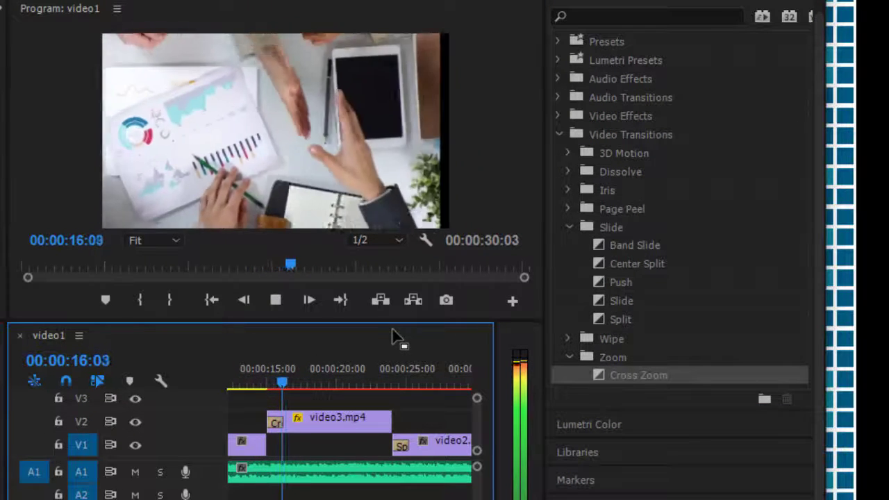
pyautogui.moveTo(279, 383); pyautogui.dragTo(251, 400)
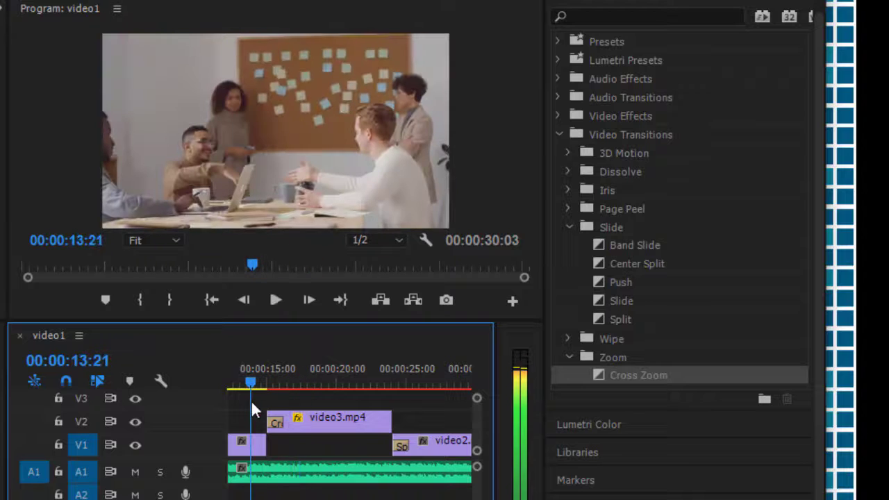
pyautogui.press('space')
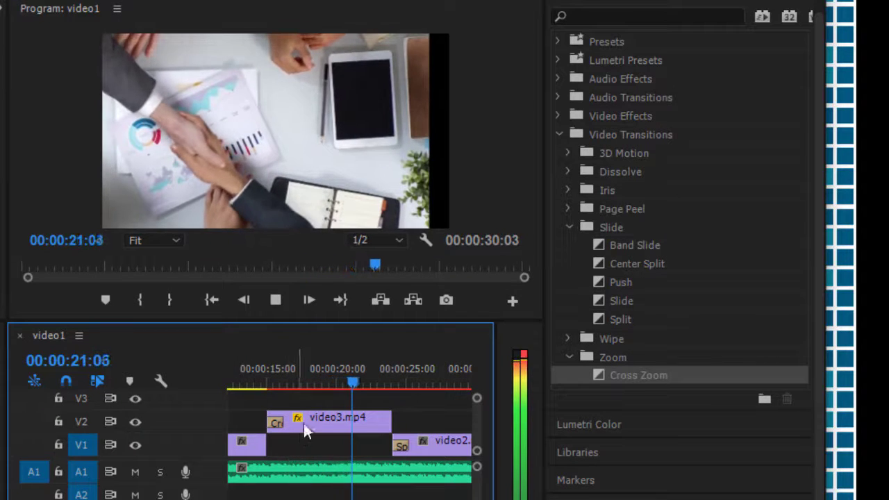
pyautogui.press('space')
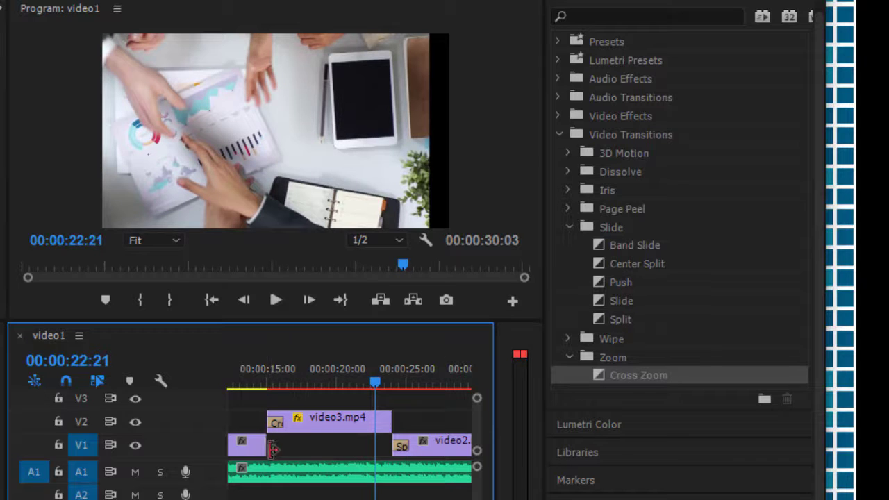
# Step: Move video3.mp4 from track V2 down to V1, into the gap between video1.mp4 and video2.mp4
pyautogui.scroll(-10, 350, 445)
pyautogui.scroll(12, 350, 444)
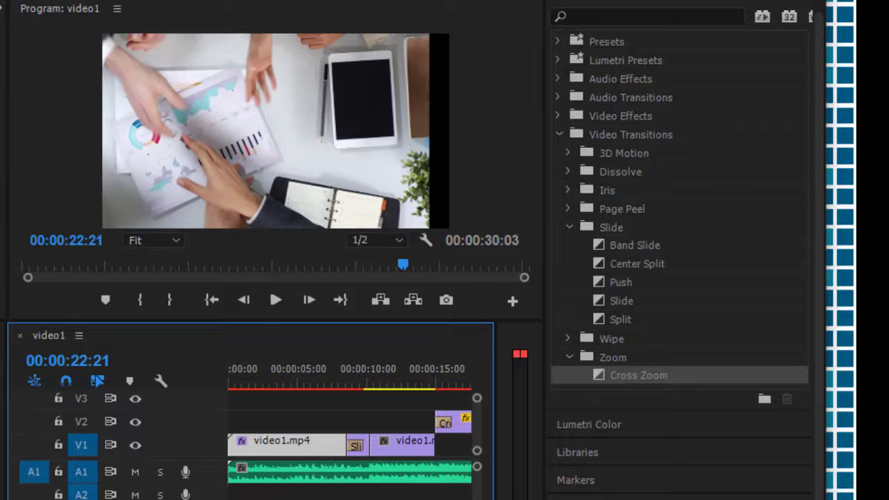
pyautogui.scroll(-3, 350, 430)
pyautogui.scroll(1, 349, 431)
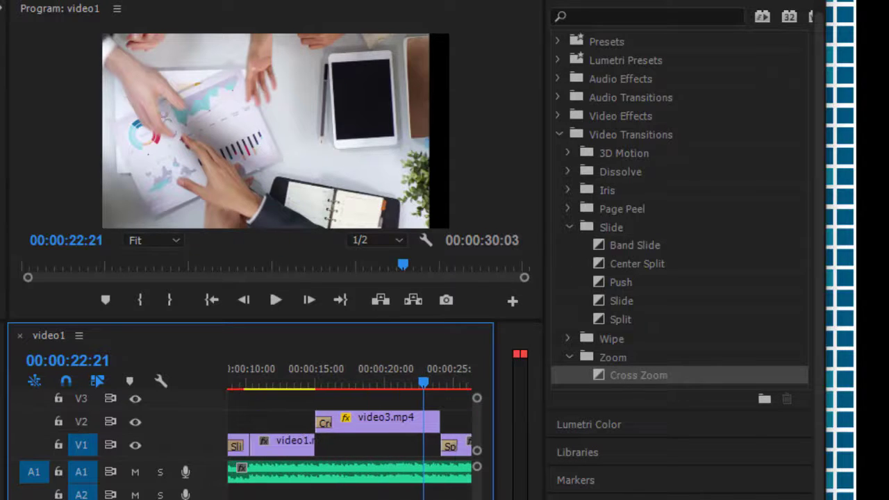
pyautogui.moveTo(385, 423); pyautogui.dragTo(393, 449)
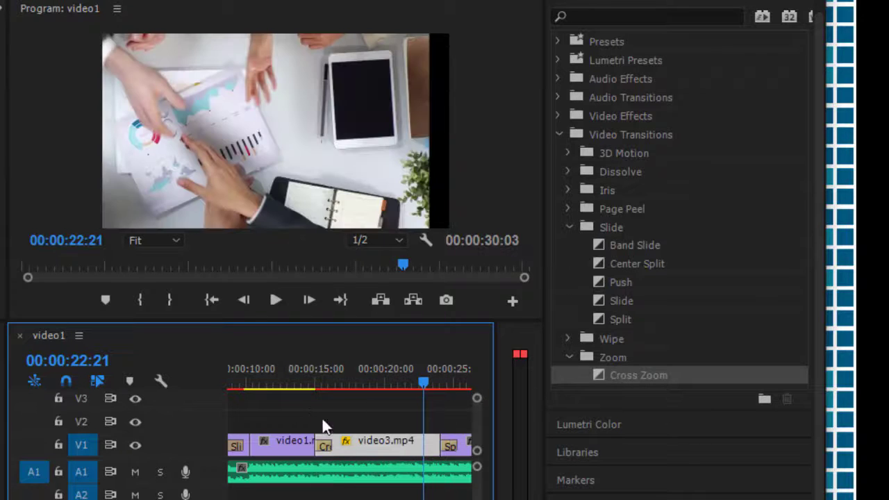
# Step: Play the sequence across the Cross Zoom transition and again from the start, and save the project
pyautogui.moveTo(421, 384); pyautogui.dragTo(295, 409)
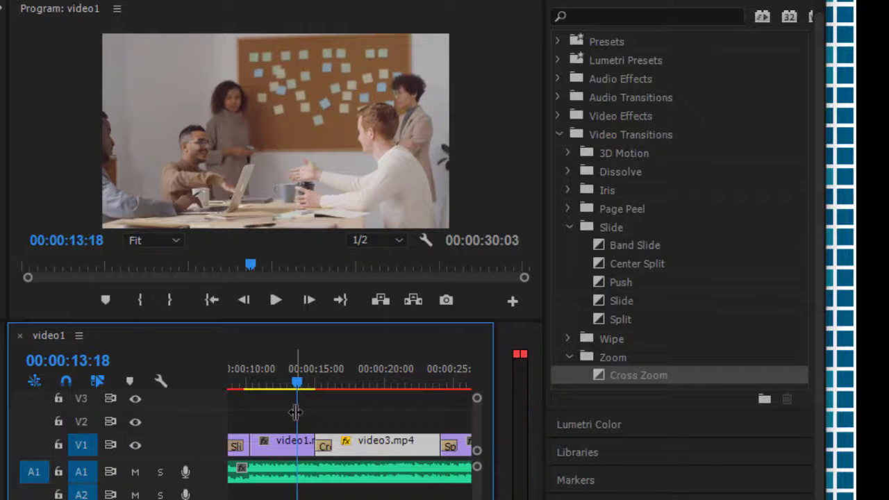
pyautogui.press('space')
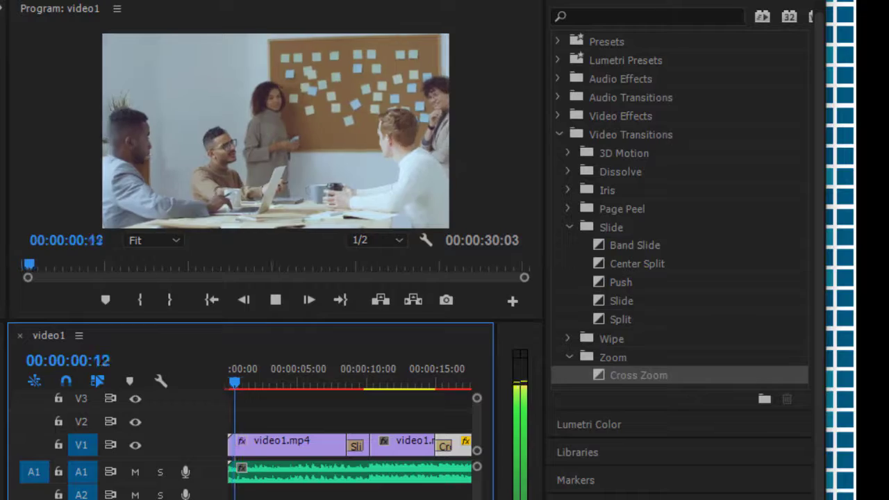
pyautogui.hotkey('ctrl', 's')
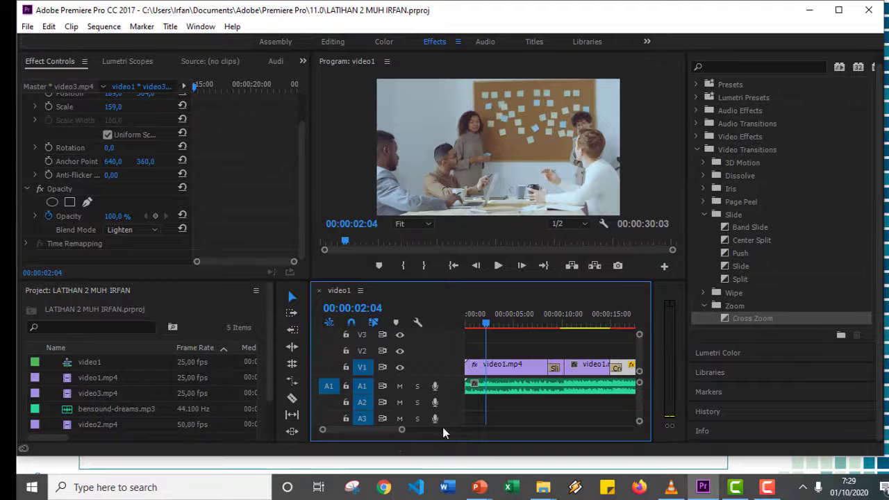
pyautogui.moveTo(376, 432); pyautogui.dragTo(358, 433)
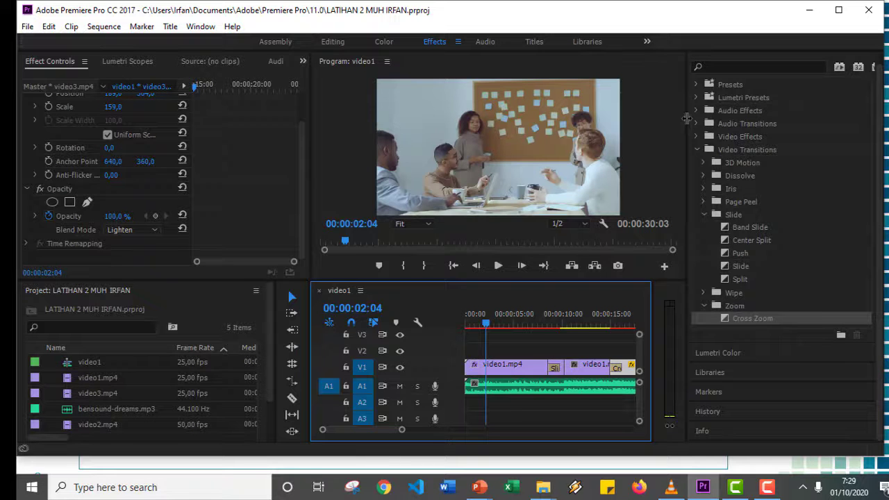
# Step: Widen the program monitor and the timeline by narrowing the effects list and the audio meters
pyautogui.moveTo(688, 125); pyautogui.dragTo(850, 154)
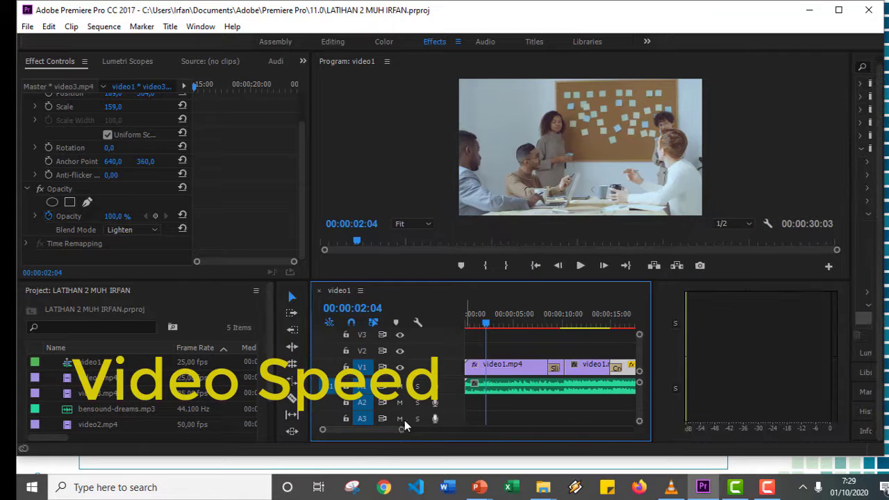
pyautogui.moveTo(386, 431)
pyautogui.mouseDown()
pyautogui.moveTo(396, 431)
pyautogui.moveTo(385, 430)
pyautogui.mouseUp()
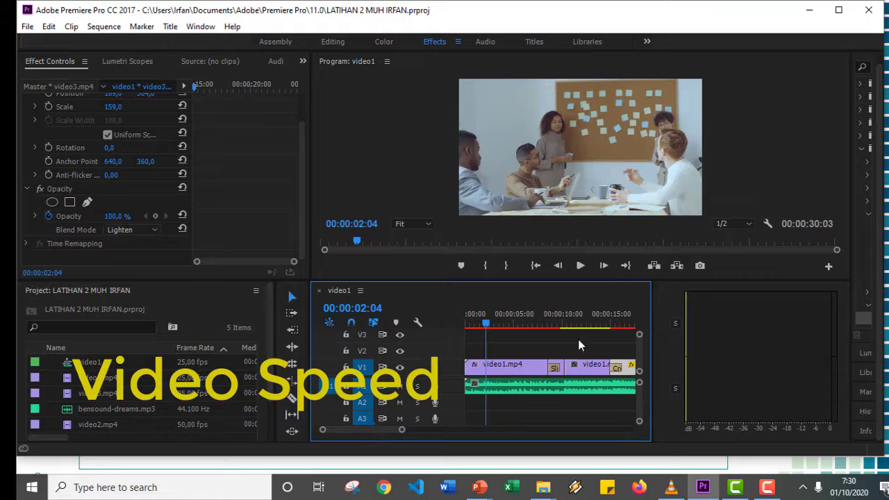
pyautogui.moveTo(653, 325); pyautogui.dragTo(850, 336)
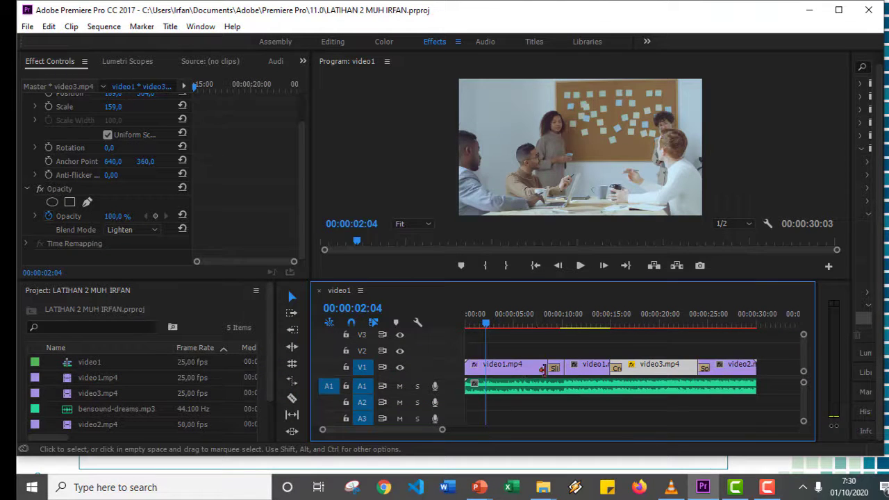
# Step: Scrub the sequence around the cut between the second video1.mp4 clip and video3.mp4, and select video3.mp4
pyautogui.moveTo(486, 324); pyautogui.dragTo(680, 362)
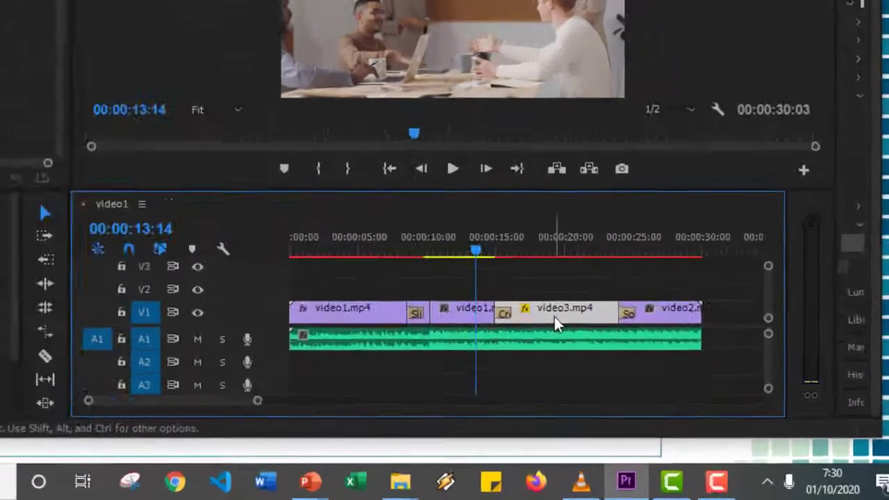
pyautogui.rightClick(651, 373)
pyautogui.click(613, 365)
pyautogui.moveTo(388, 194); pyautogui.dragTo(461, 202)
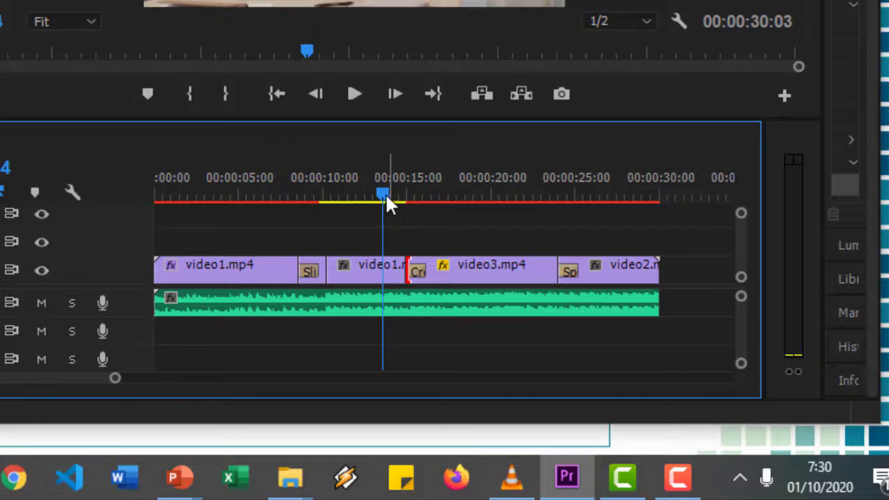
pyautogui.moveTo(506, 236); pyautogui.dragTo(445, 250)
pyautogui.moveTo(588, 329); pyautogui.dragTo(568, 325)
pyautogui.click(625, 364)
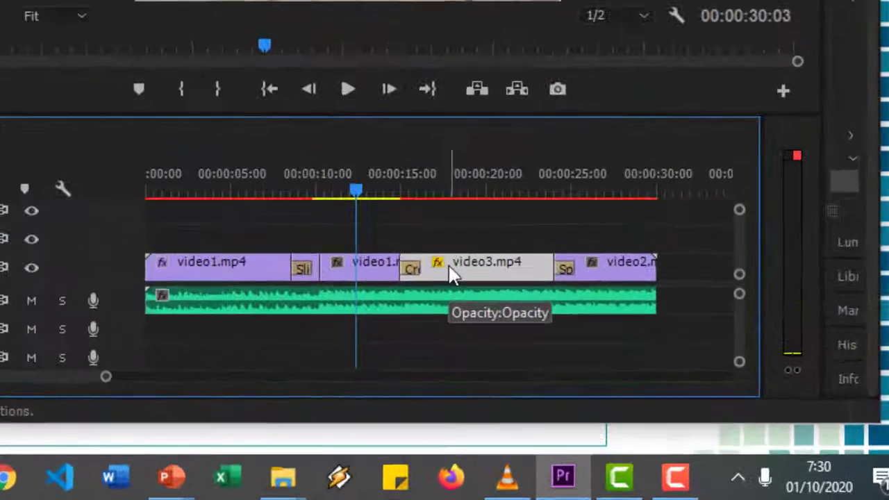
pyautogui.rightClick(625, 364)
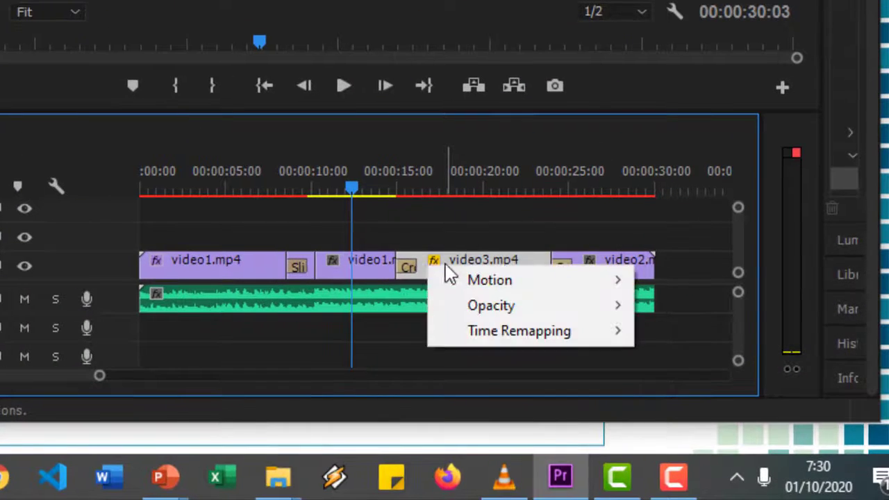
pyautogui.click(413, 266)
pyautogui.rightClick(412, 261)
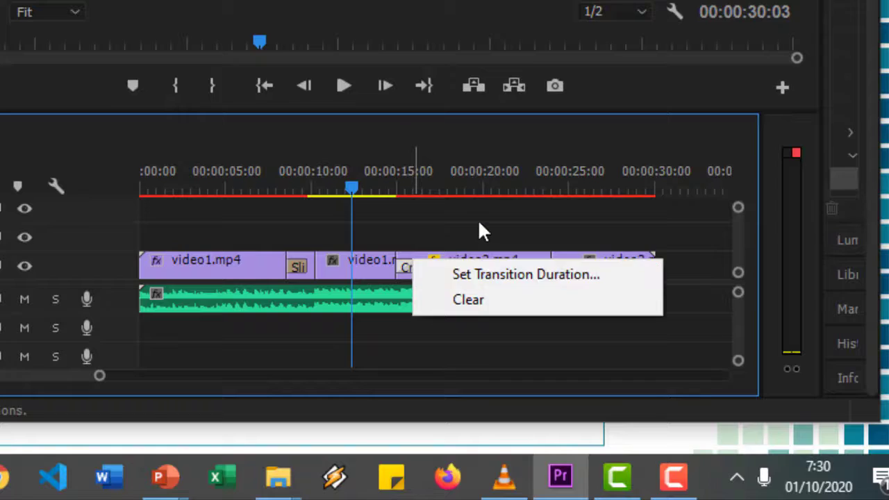
pyautogui.click(478, 223)
# Step: Set the clip speed of video3.mp4 in the sequence to 150%
pyautogui.click(487, 262)
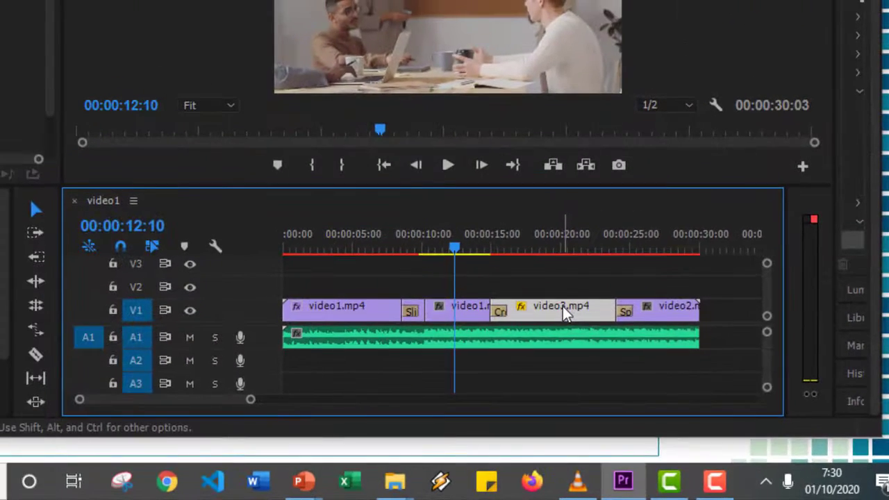
pyautogui.rightClick(566, 314)
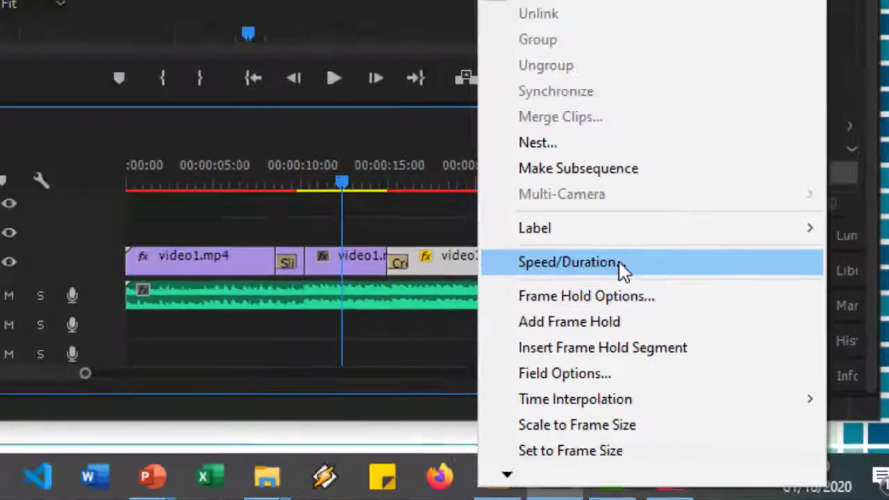
pyautogui.click(536, 190)
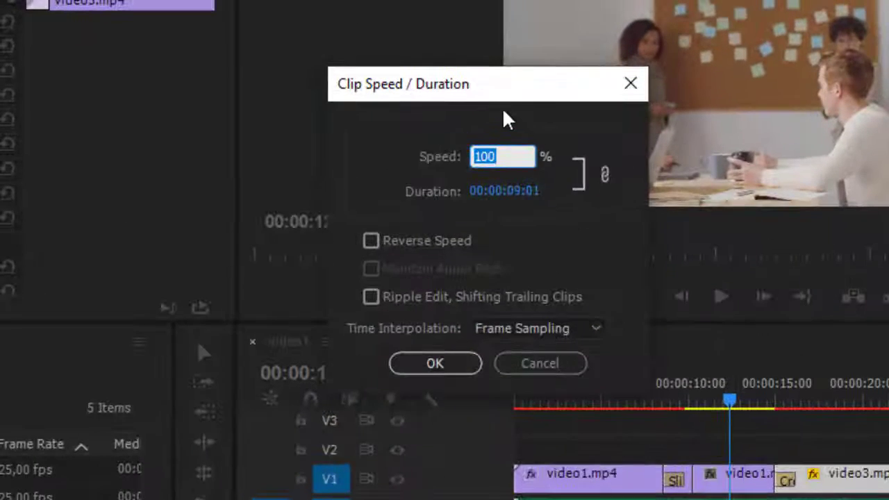
pyautogui.moveTo(490, 89); pyautogui.dragTo(453, 182)
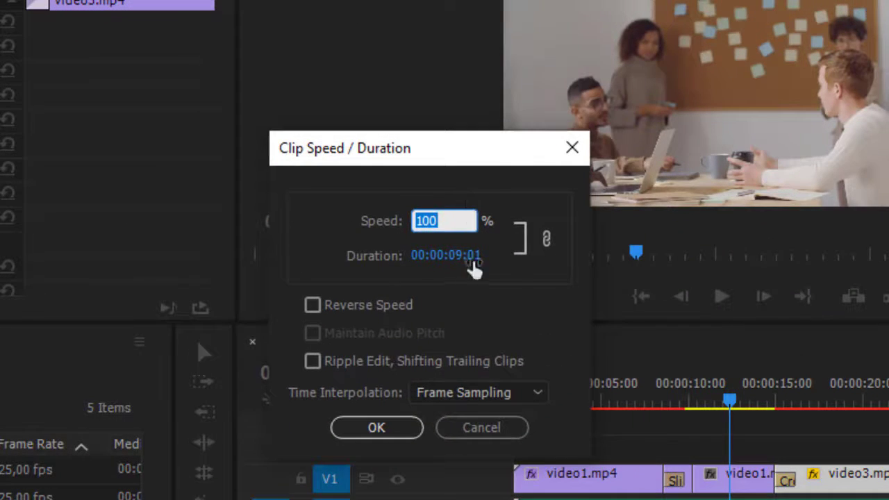
pyautogui.moveTo(386, 152); pyautogui.dragTo(415, 175)
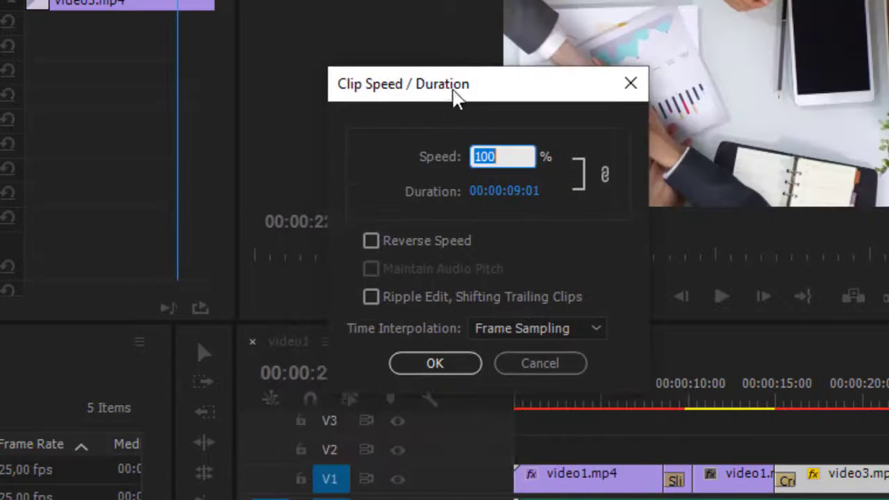
pyautogui.moveTo(453, 89); pyautogui.dragTo(239, 145)
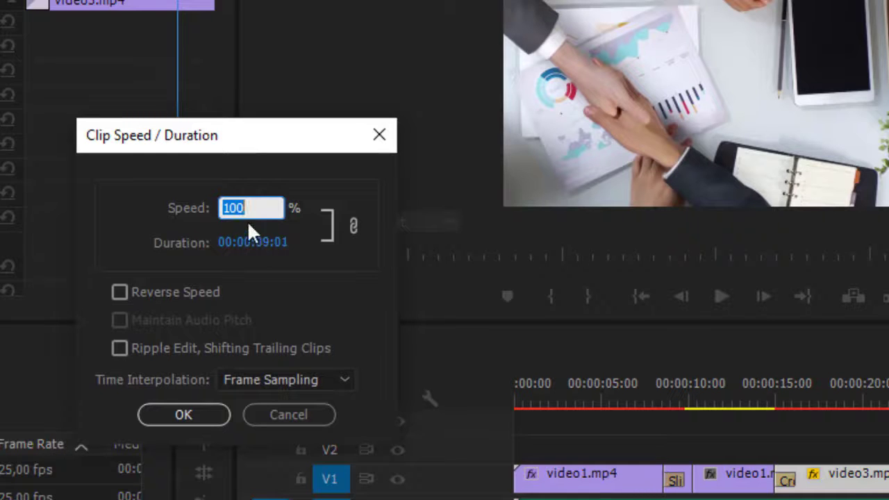
pyautogui.click(174, 216)
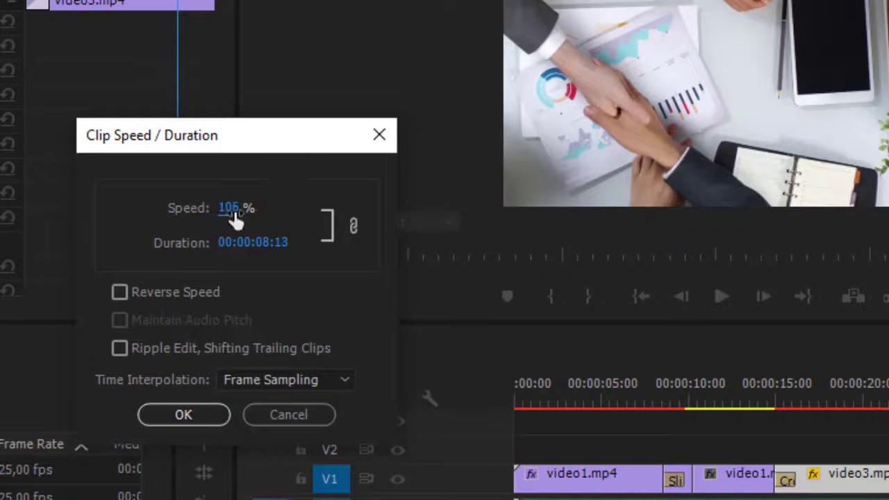
pyautogui.click(236, 216)
pyautogui.write('150')
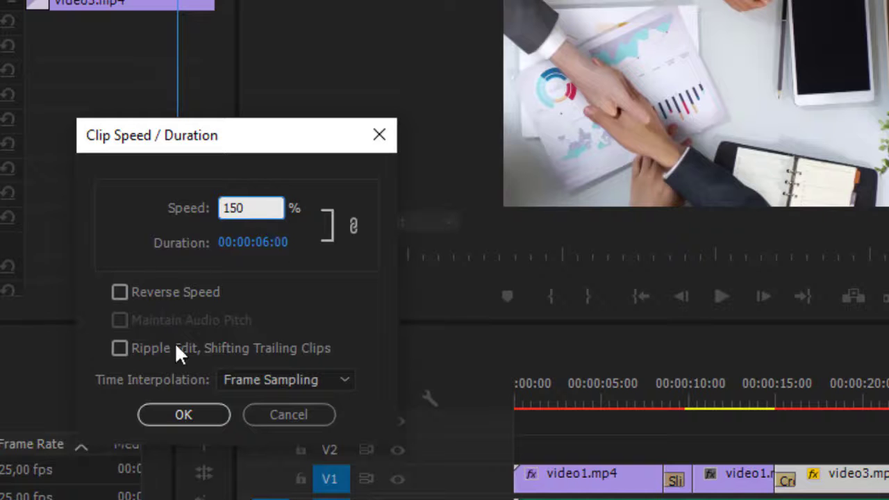
pyautogui.click(172, 417)
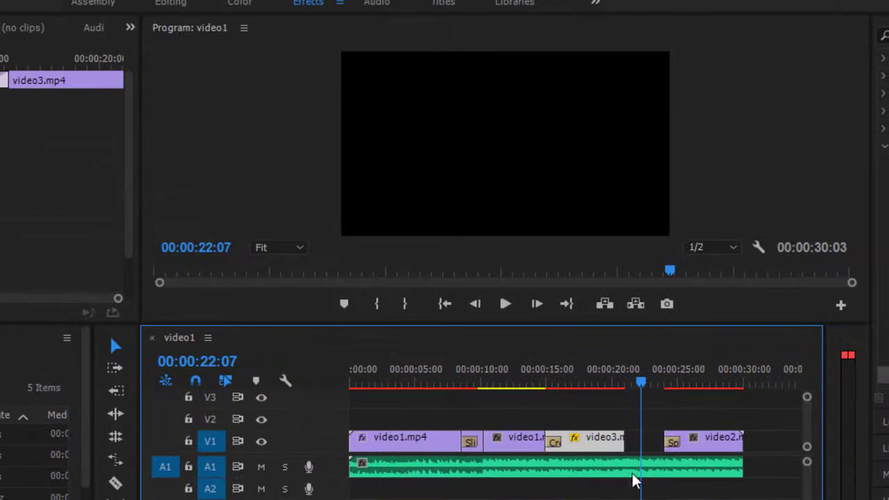
# Step: Play the sped-up video3.mp4 clip from its start at the Cross Zoom transition
pyautogui.moveTo(644, 387); pyautogui.dragTo(549, 396)
pyautogui.press('space')
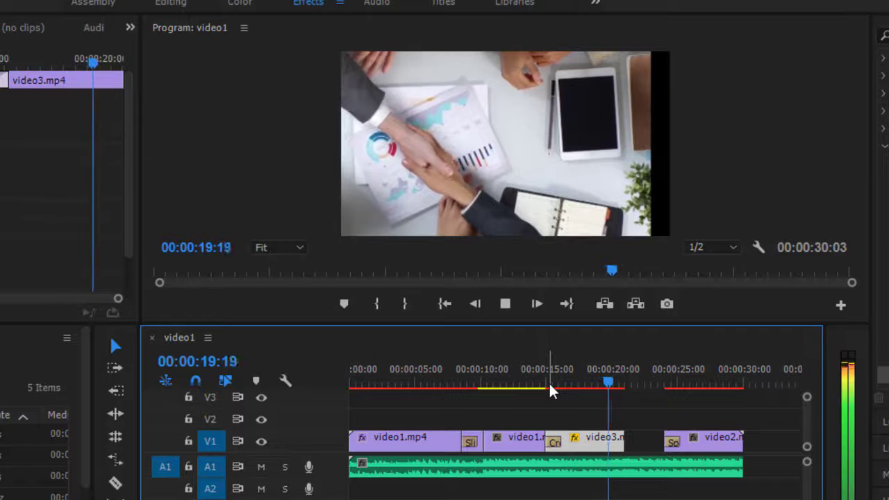
pyautogui.press('space')
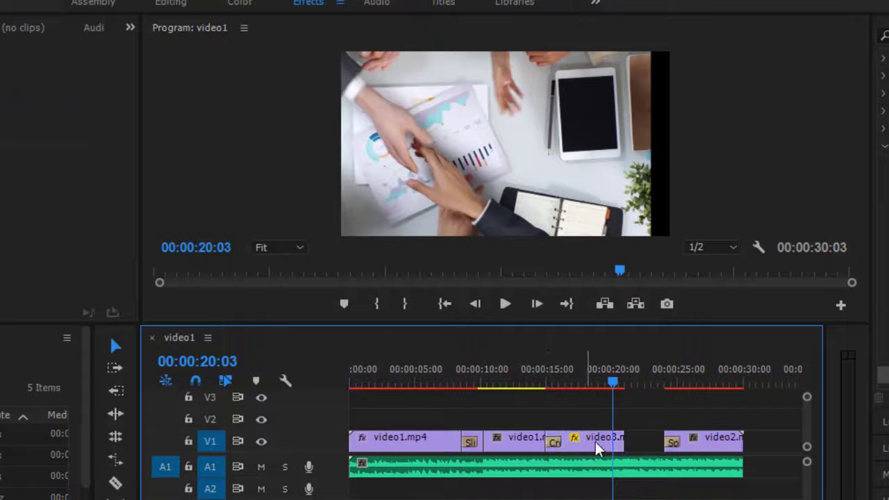
# Step: Increase the clip speed of video3.mp4 to 175%
pyautogui.rightClick(595, 438)
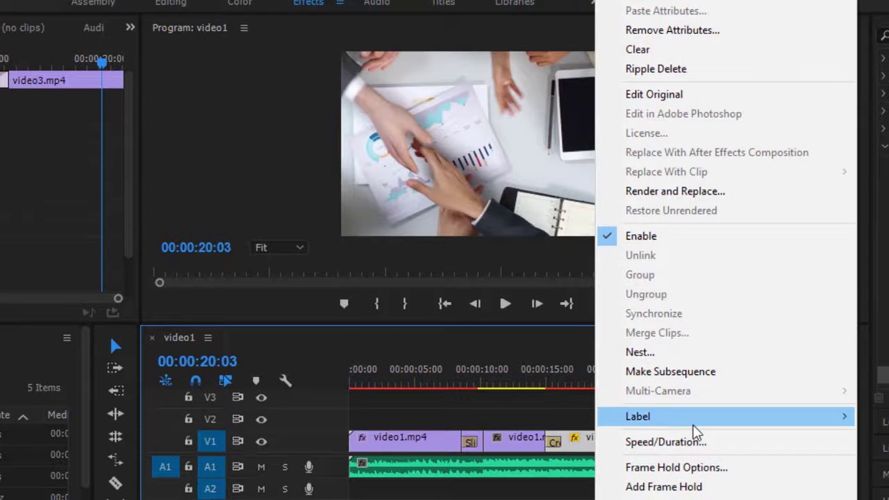
pyautogui.click(698, 443)
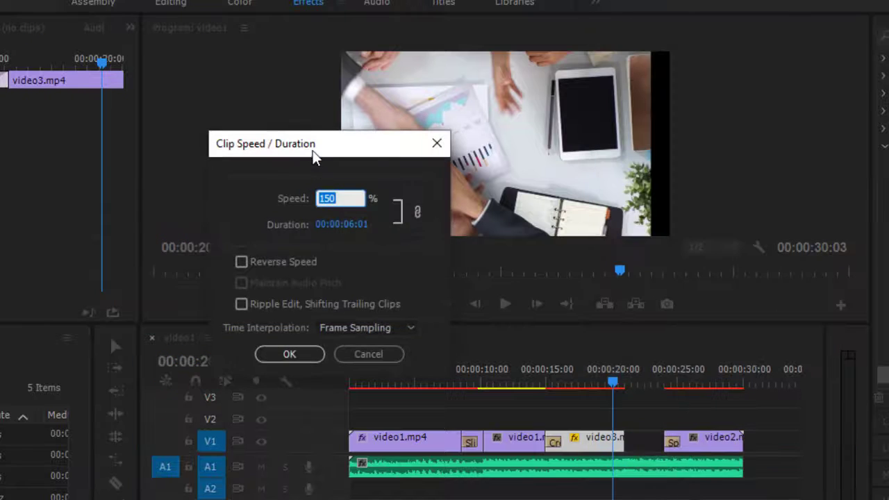
pyautogui.moveTo(314, 149); pyautogui.dragTo(266, 159)
pyautogui.write('175')
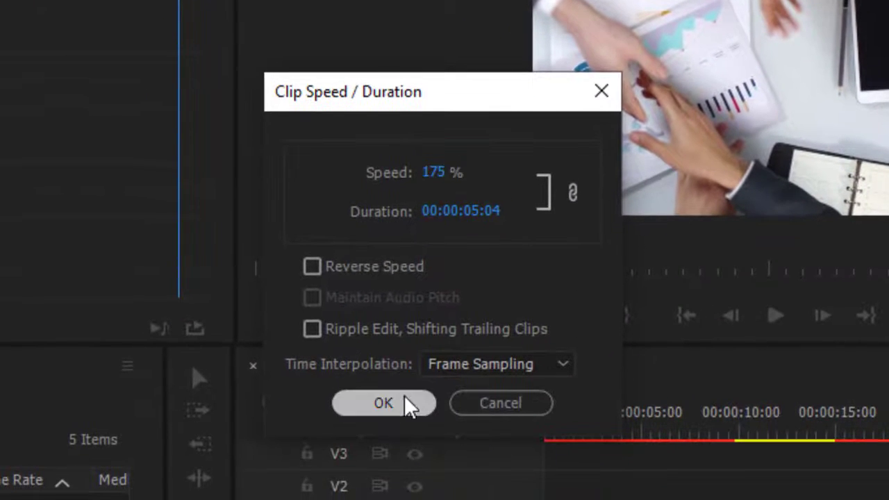
pyautogui.click(403, 403)
# Step: Play the sequence from shortly before the Cross Zoom transition through the end of video3.mp4
pyautogui.click(817, 434)
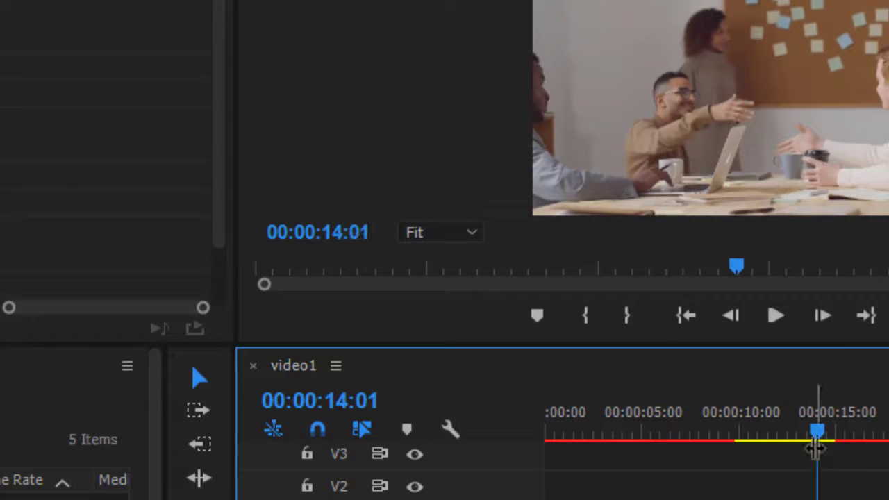
pyautogui.press('space')
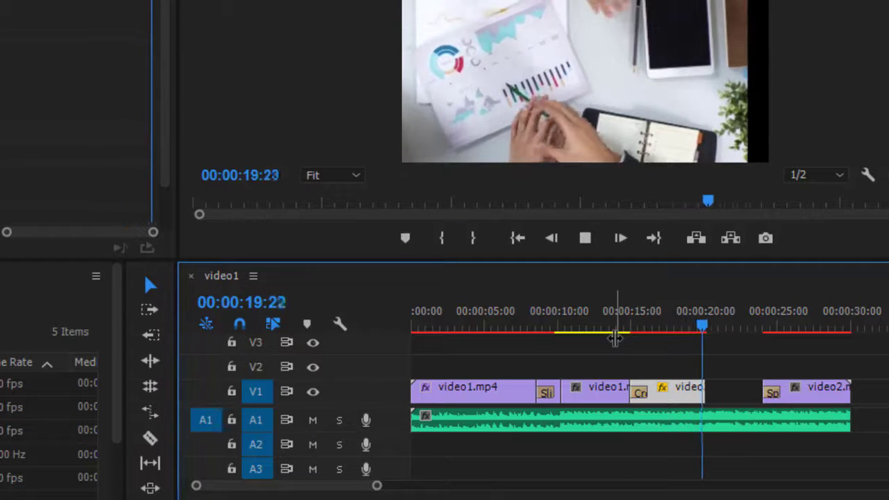
pyautogui.press('space')
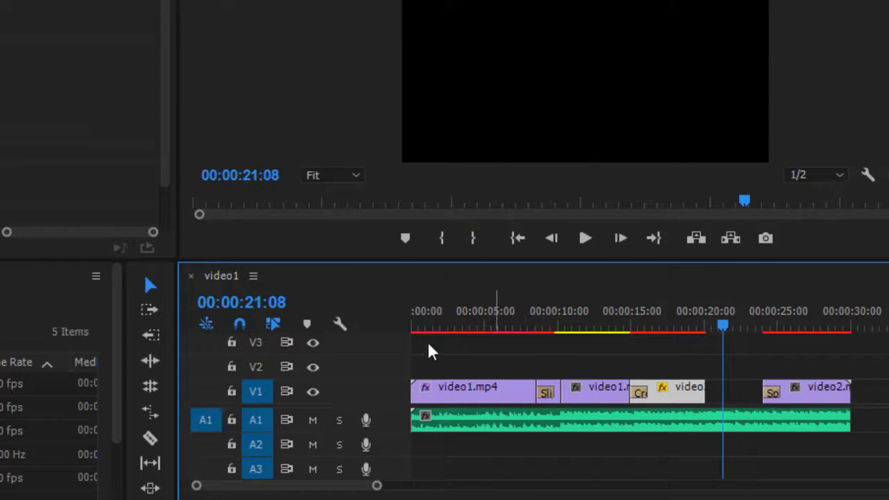
# Step: Move video2.mp4 on V1 against the end of video3.mp4 and trim the background music to end with video2.mp4
pyautogui.moveTo(800, 398); pyautogui.dragTo(742, 413)
pyautogui.click(827, 423)
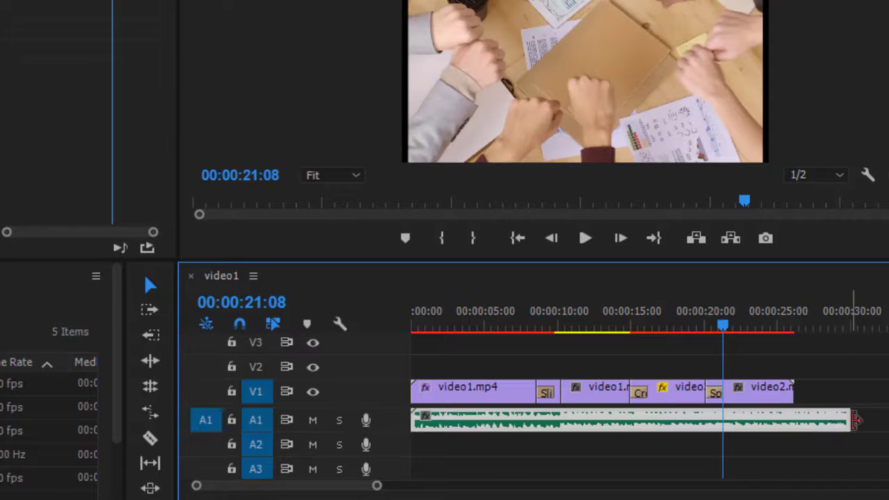
pyautogui.click(852, 420)
pyautogui.moveTo(846, 421); pyautogui.dragTo(791, 421)
# Step: Check video2.mp4, play the opening of the sequence from the start, and scrub through to the end
pyautogui.moveTo(739, 330); pyautogui.dragTo(773, 354)
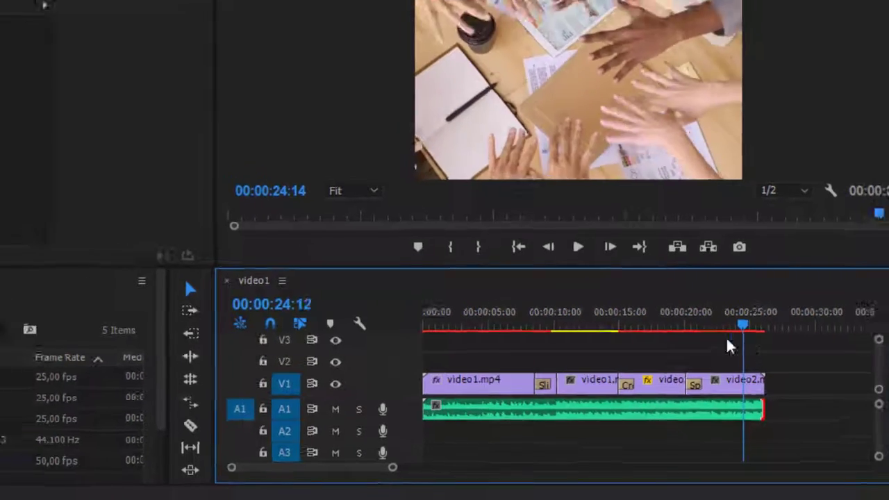
pyautogui.press('Home')
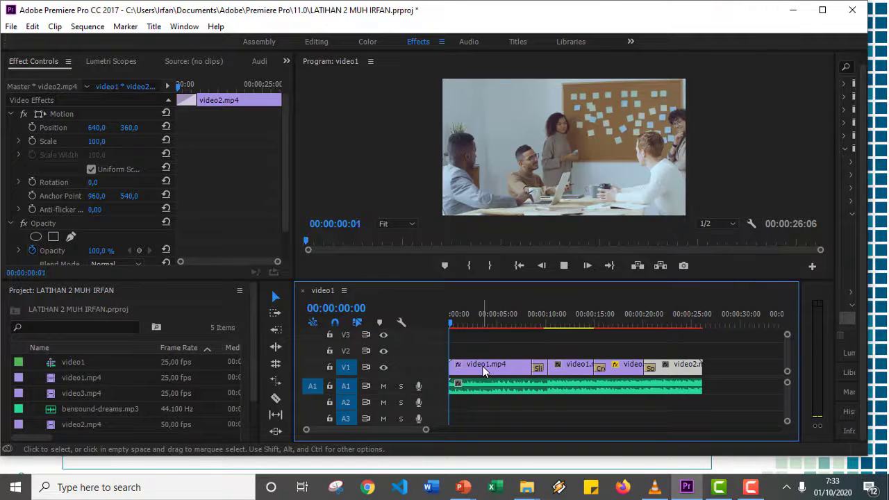
pyautogui.press('space')
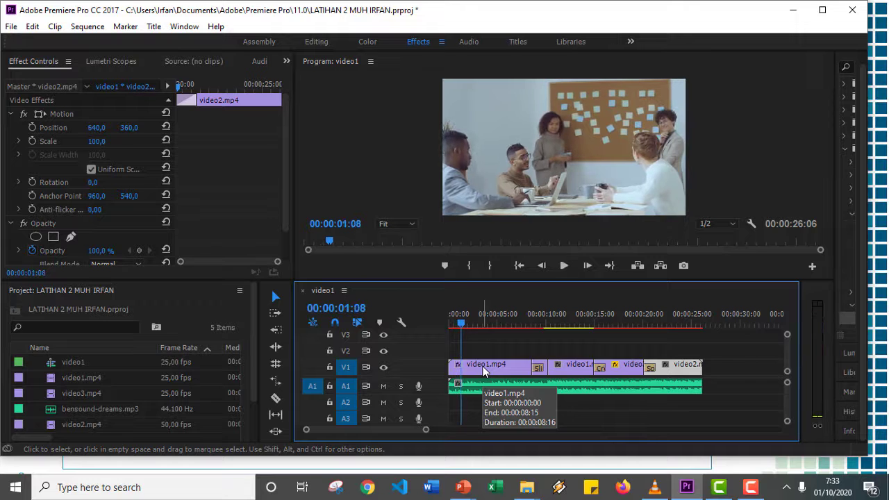
pyautogui.moveTo(461, 325); pyautogui.dragTo(710, 331)
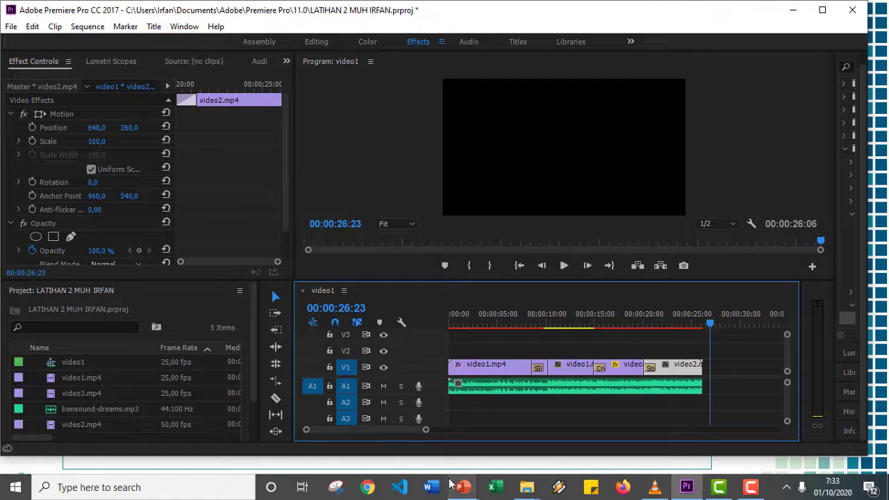
# Step: Switch to the asset video folder in File Explorer and select the abstract HUD background video, followed by the virtual reality footage
pyautogui.moveTo(528, 492)
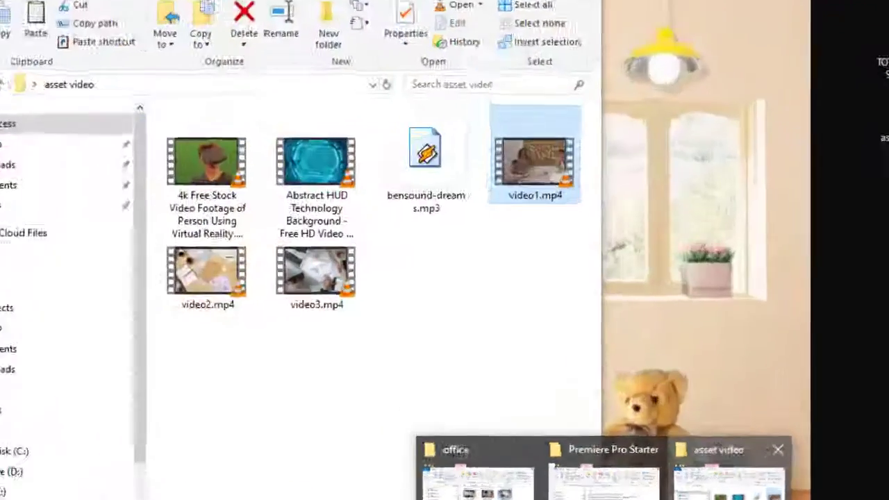
pyautogui.click(620, 434)
pyautogui.click(352, 212)
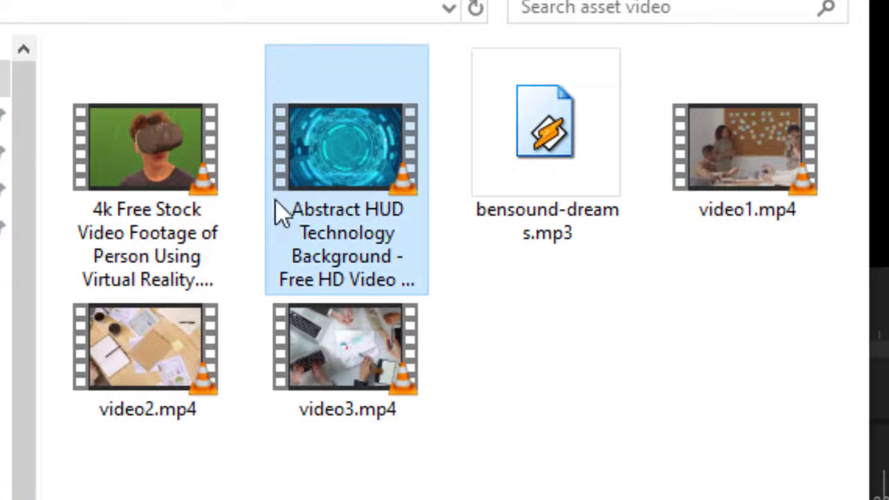
pyautogui.click(149, 184)
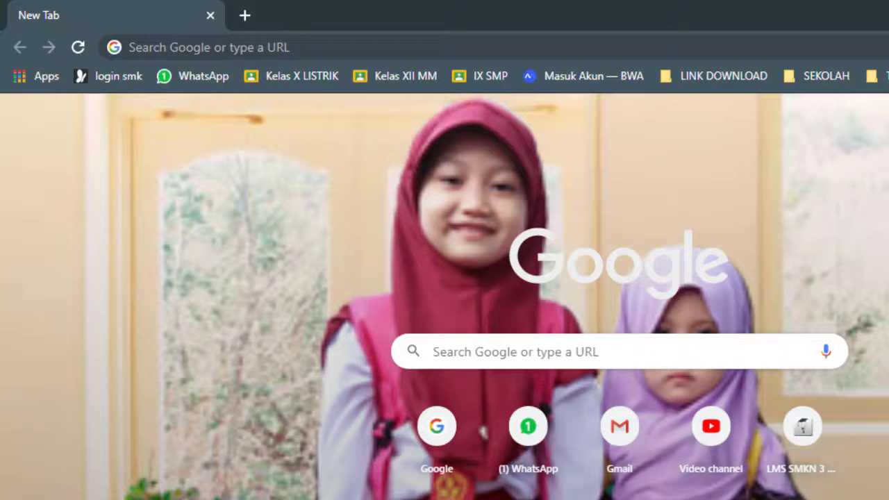
# Step: Search the web for "videozy" and open Videezy's free timelapse stock footage page from the results
pyautogui.click(240, 43)
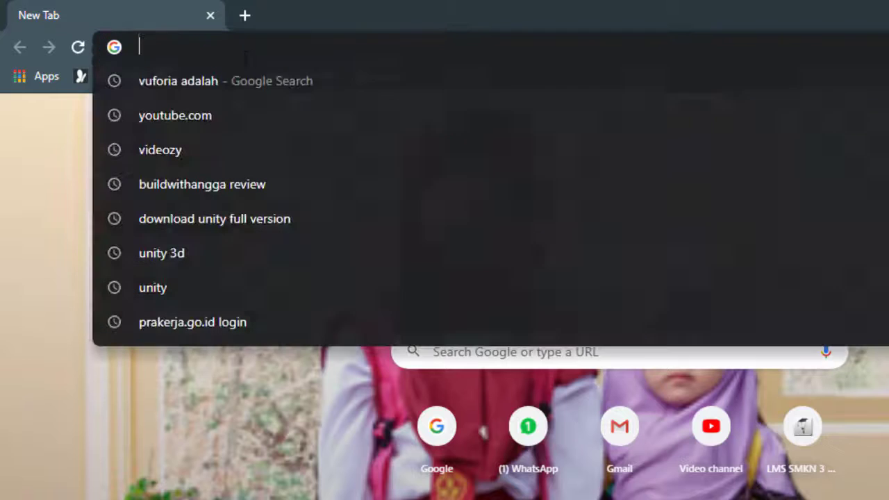
pyautogui.write('VIDE')
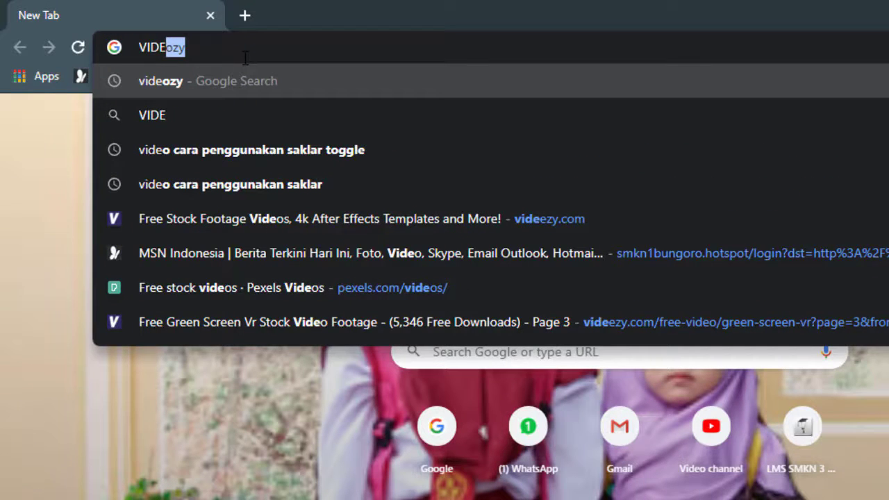
pyautogui.press('Down')
pyautogui.press('Down')
pyautogui.press('Down')
pyautogui.press('Down')
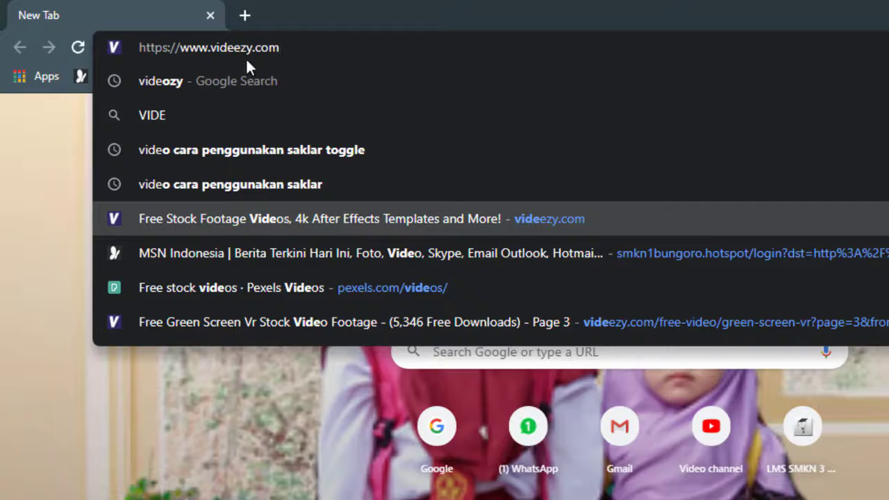
pyautogui.click(206, 81)
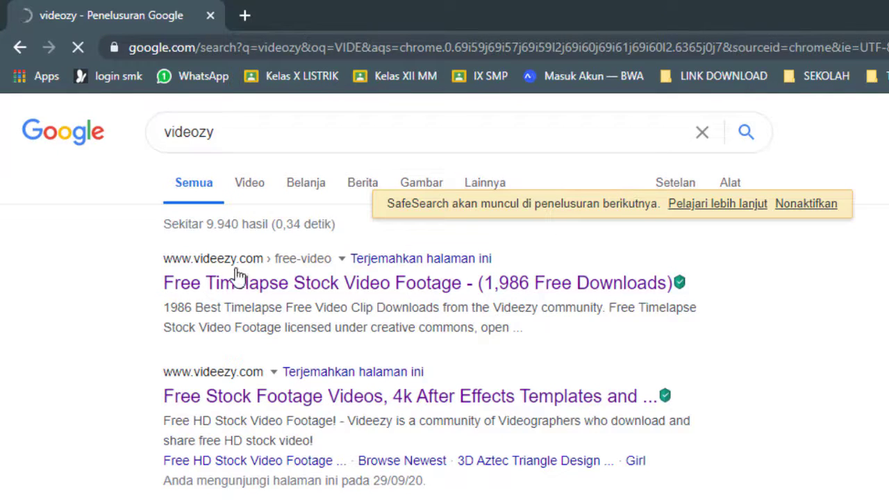
pyautogui.click(167, 281)
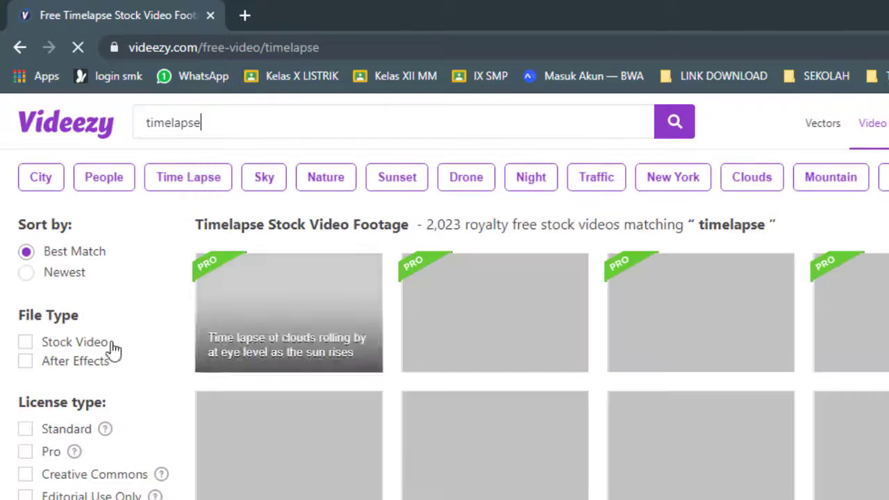
# Step: Search Videezy for "green screen" and browse the matching stock footage
pyautogui.moveTo(280, 125); pyautogui.dragTo(127, 126)
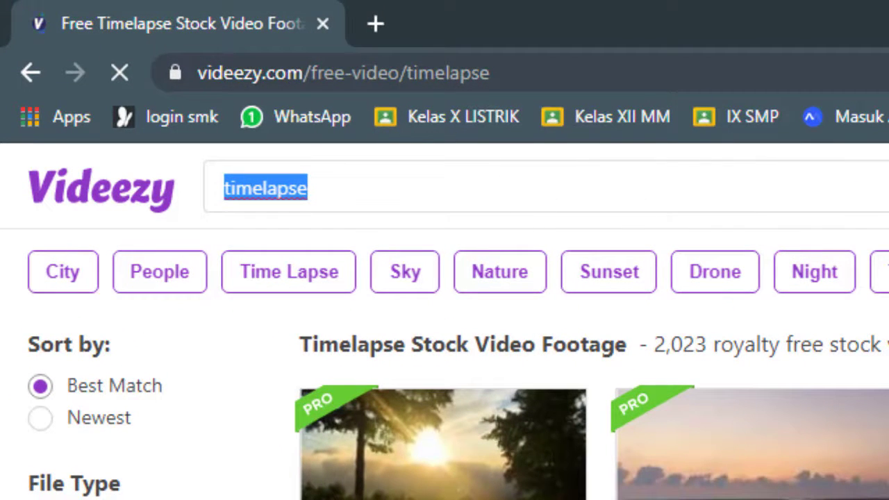
pyautogui.write('GREEN')
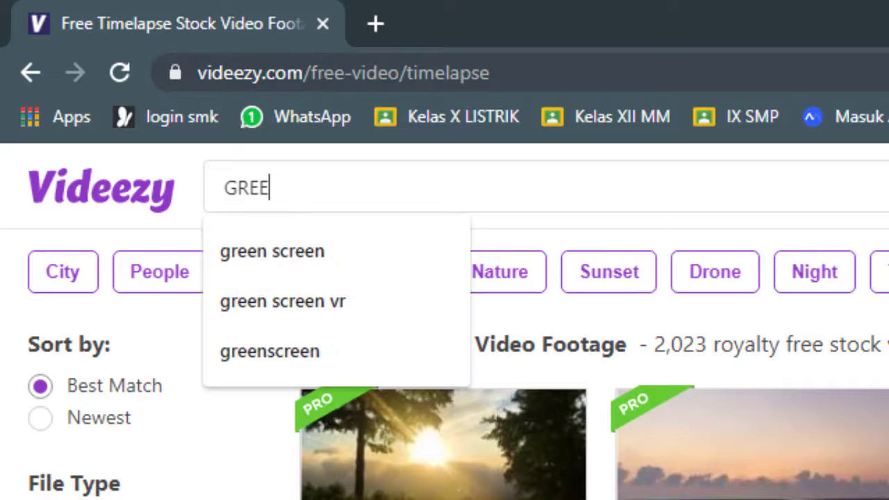
pyautogui.press('Down')
pyautogui.press('Return')
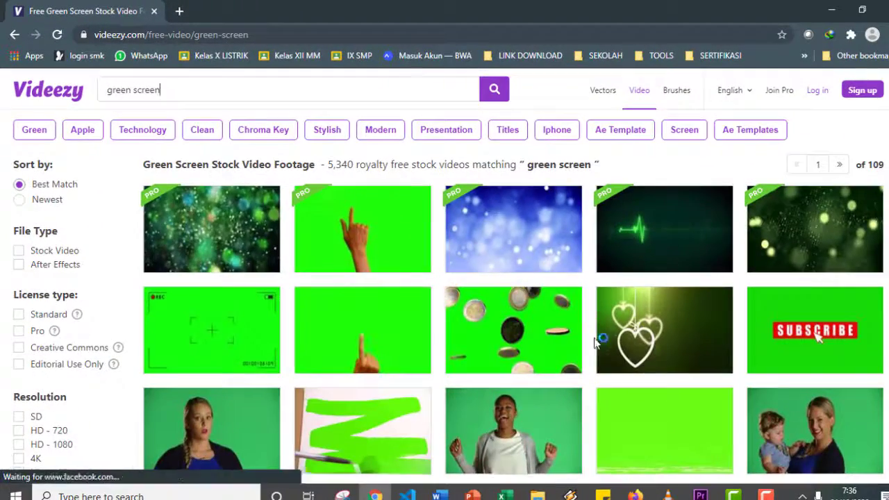
pyautogui.scroll(-6, 593, 340)
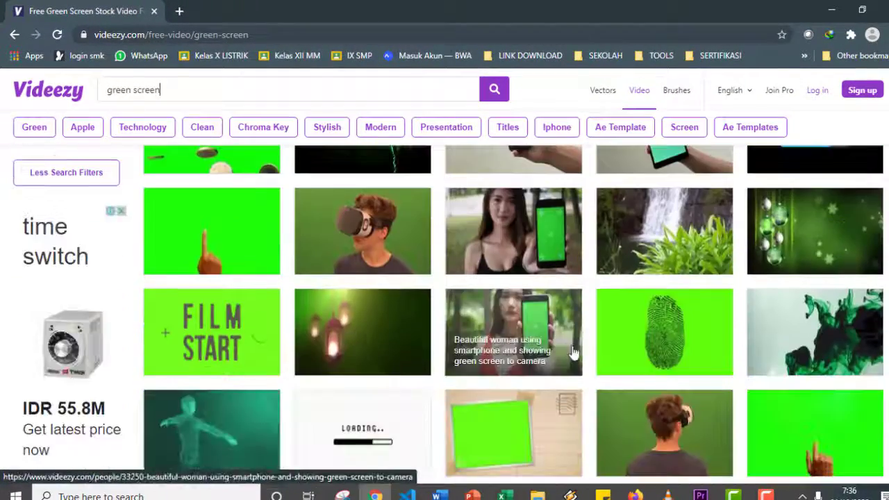
pyautogui.scroll(-2, 570, 350)
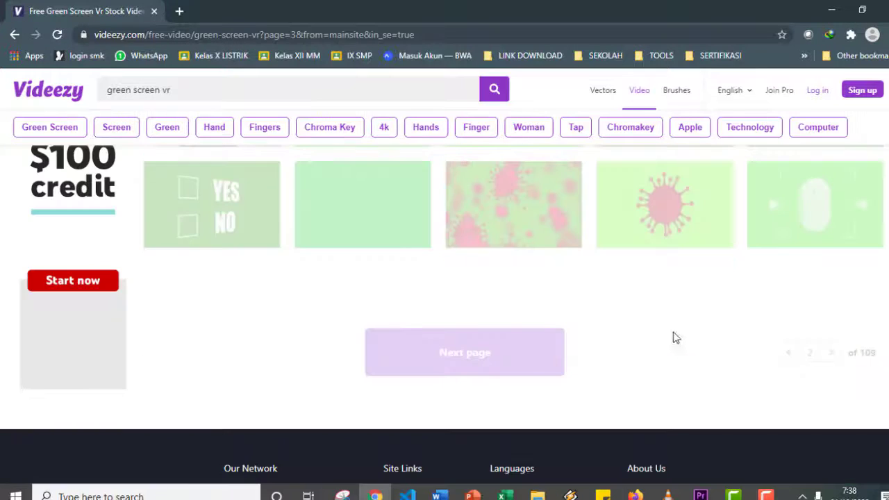
# Step: Find and open the "Person Using Virtual Reality Headset with Green screen 4k" footage and play its preview
pyautogui.scroll(-3, 674, 357)
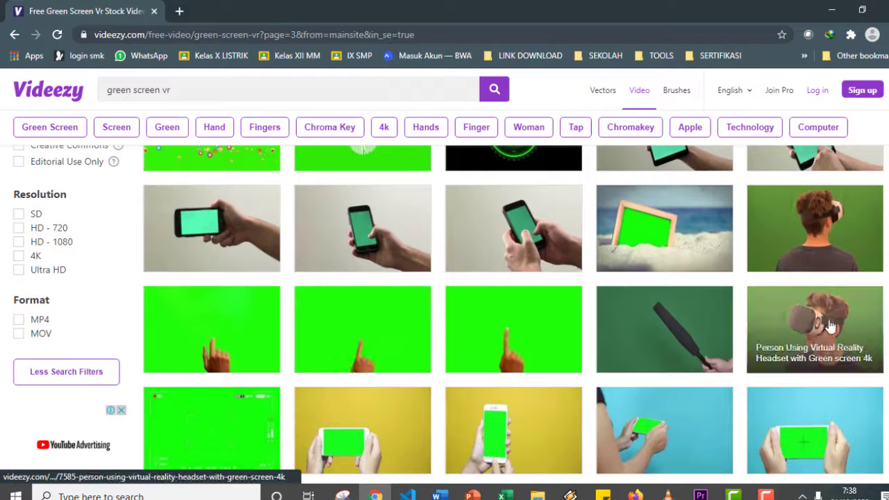
pyautogui.click(823, 307)
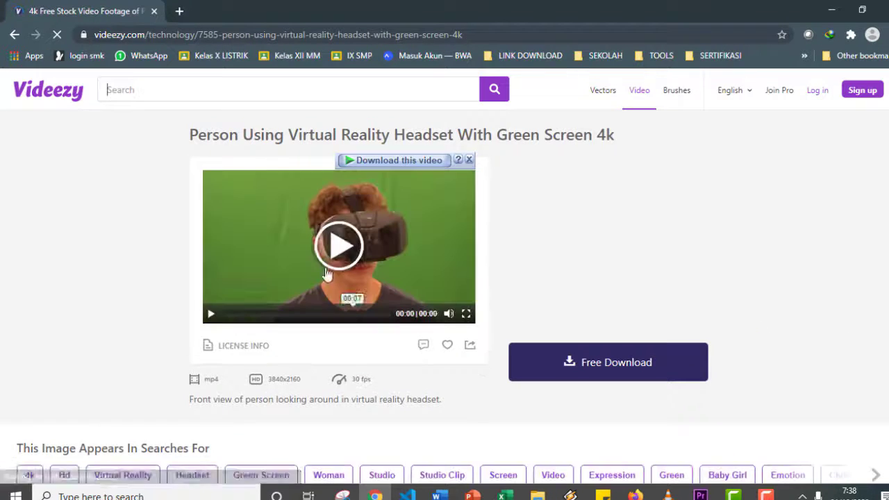
pyautogui.click(212, 313)
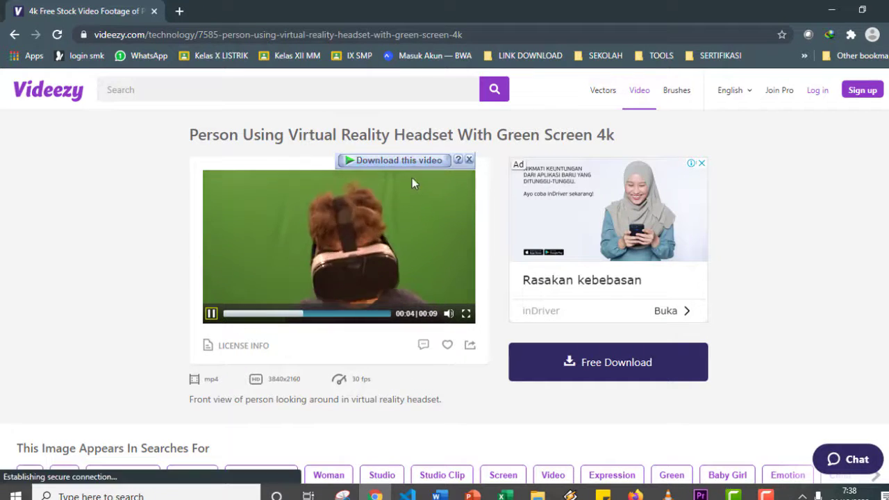
pyautogui.click(412, 245)
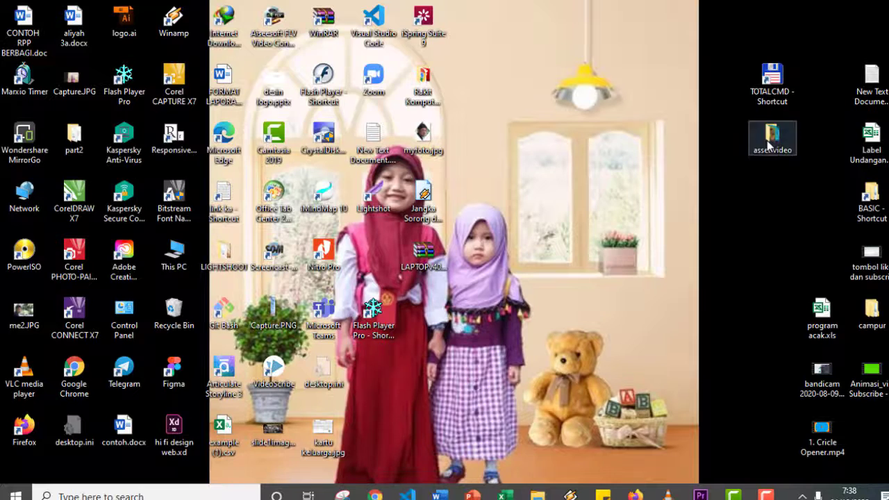
# Step: Open the asset video folder on the desktop, play the Abstract HUD Technology Background video, and minimize the player and folder windows
pyautogui.doubleClick(771, 139)
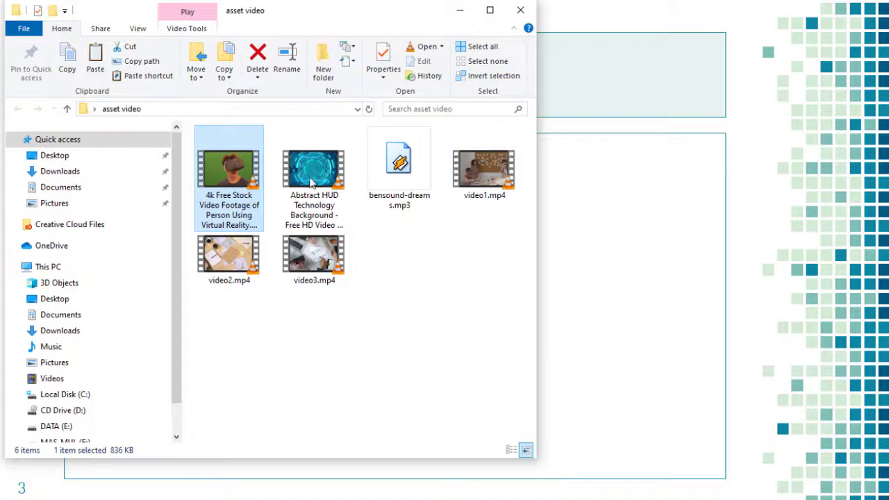
pyautogui.click(313, 182)
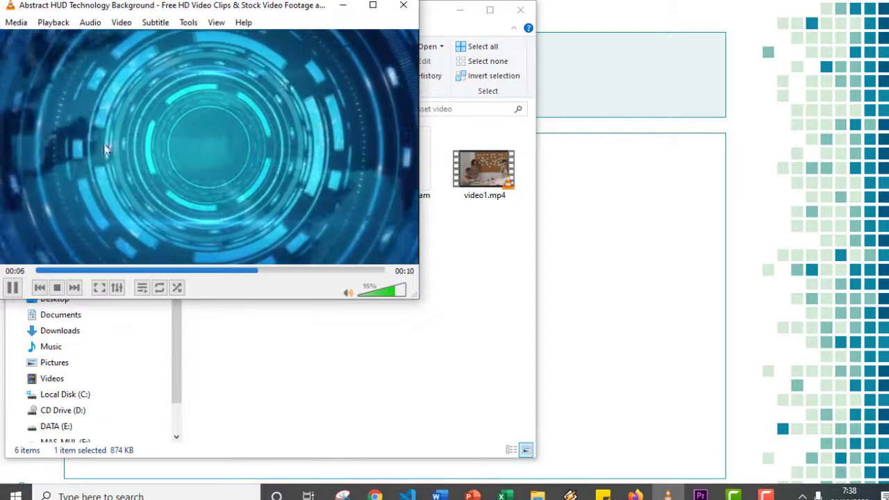
pyautogui.click(342, 6)
pyautogui.click(459, 9)
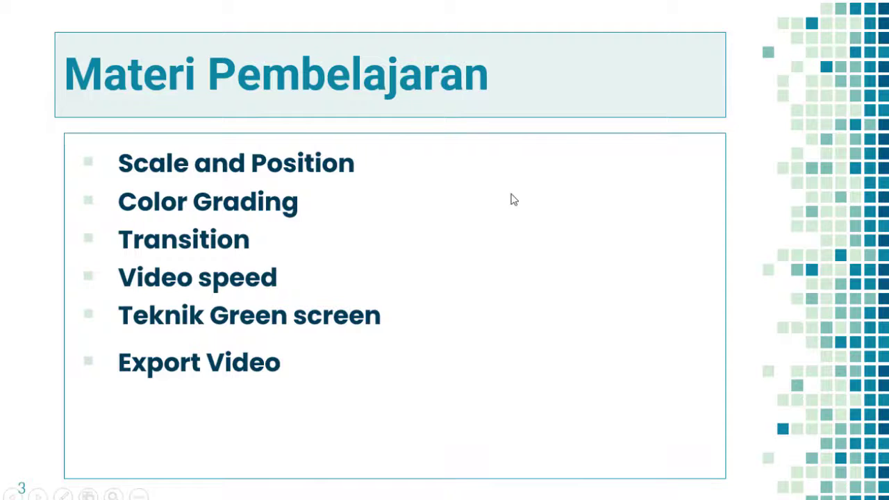
# Step: Switch from the slide show to the Adobe Premiere Pro project window
pyautogui.hotkey('alt', 'Tab')
pyautogui.hotkey('alt', 'Tab')
pyautogui.hotkey('alt', 'Tab')
pyautogui.hotkey('alt', 'Tab')
pyautogui.hotkey('alt', 'Tab')
pyautogui.hotkey('alt', 'Tab')
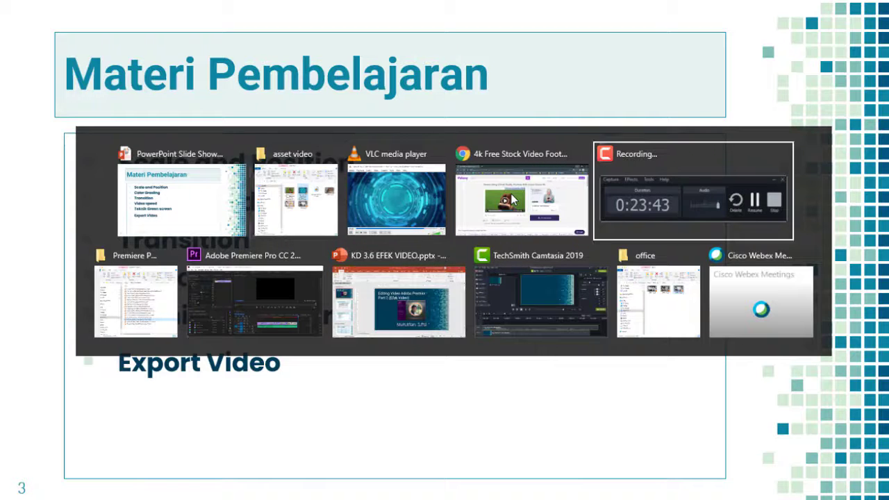
pyautogui.hotkey('alt', 'Tab')
pyautogui.hotkey('alt', 'Tab')
pyautogui.hotkey('alt', 'Tab')
pyautogui.hotkey('alt', 'Tab')
pyautogui.hotkey('alt', 'Tab')
pyautogui.hotkey('alt', 'Tab')
pyautogui.hotkey('alt', 'Tab')
pyautogui.hotkey('alt', 'Tab')
pyautogui.hotkey('alt', 'Tab')
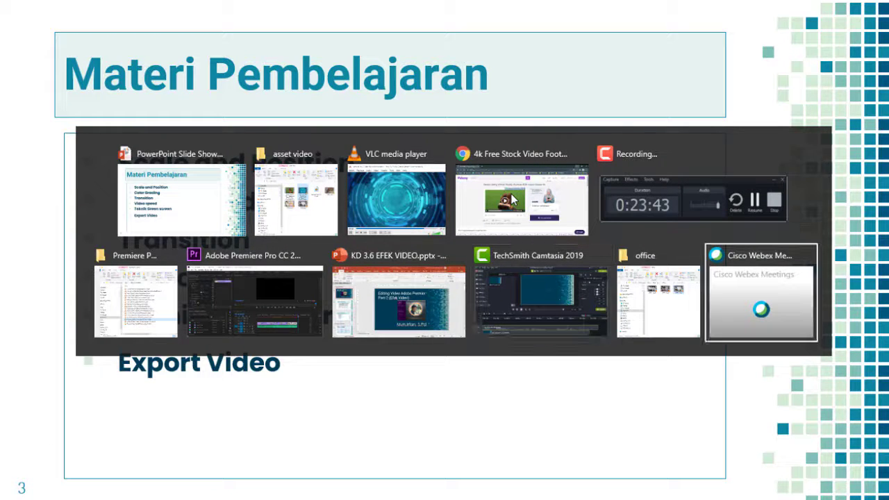
pyautogui.hotkey('alt', 'Tab')
pyautogui.hotkey('alt', 'Tab')
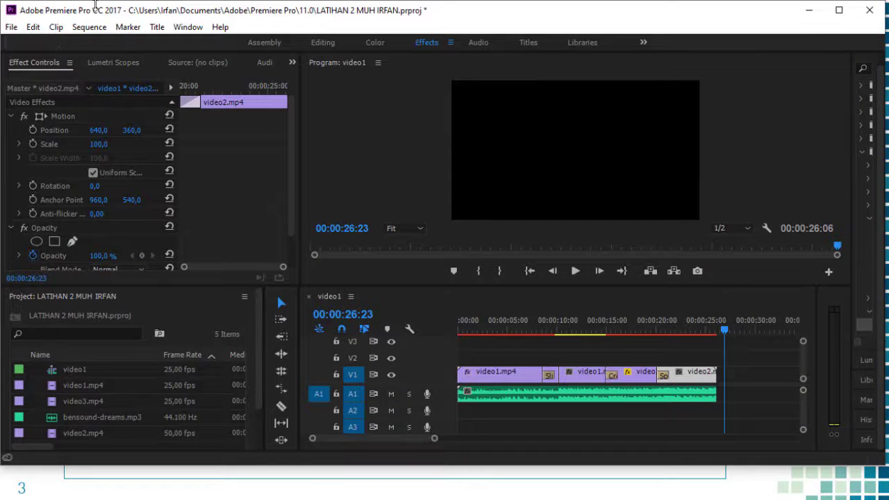
# Step: Import the 4k virtual reality green-screen footage and the Abstract HUD Technology Background video from the asset video folder into the project
pyautogui.scroll(-2, 139, 412)
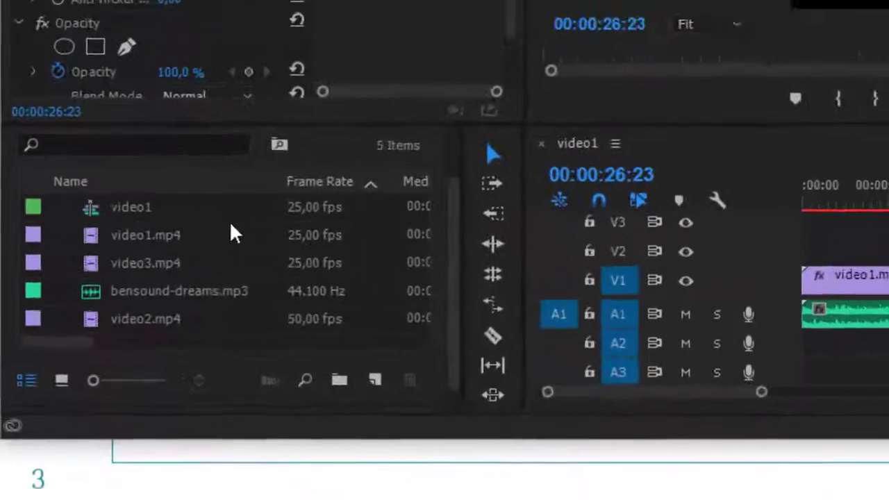
pyautogui.rightClick(141, 309)
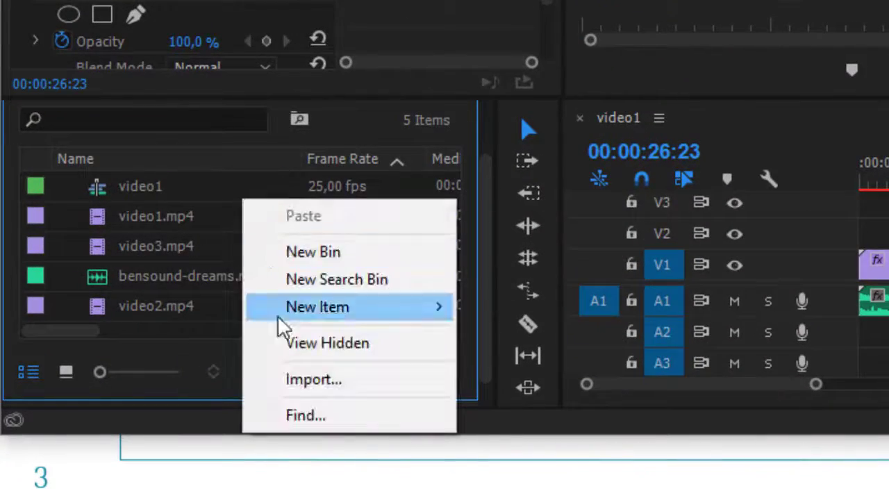
pyautogui.click(313, 380)
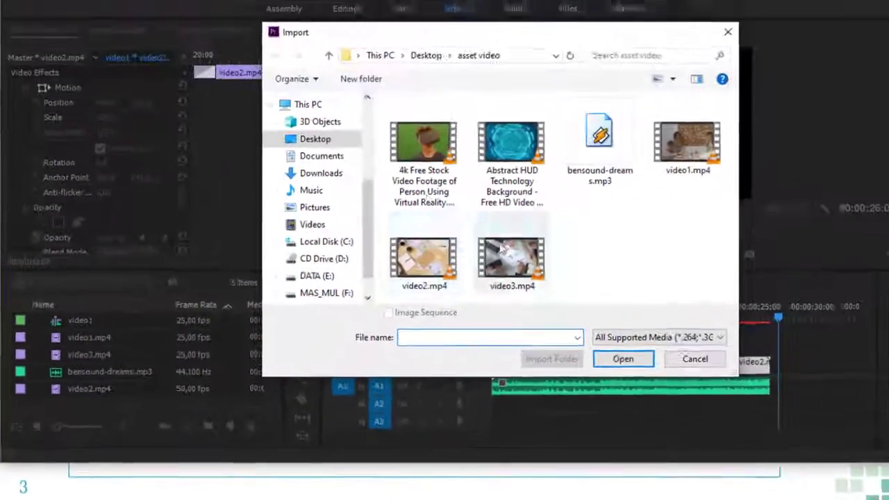
pyautogui.click(448, 202)
pyautogui.click(500, 199)
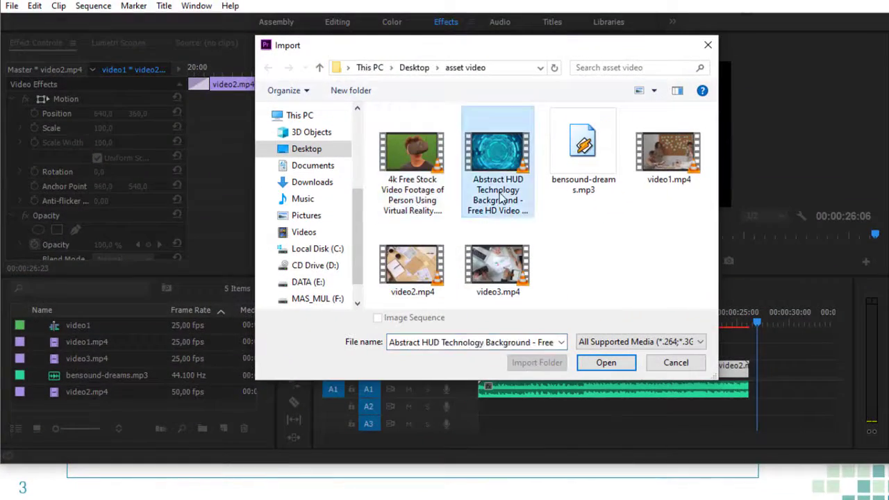
pyautogui.keyDown('ctrl'); pyautogui.click(446, 200); pyautogui.keyUp('ctrl')
pyautogui.click(612, 368)
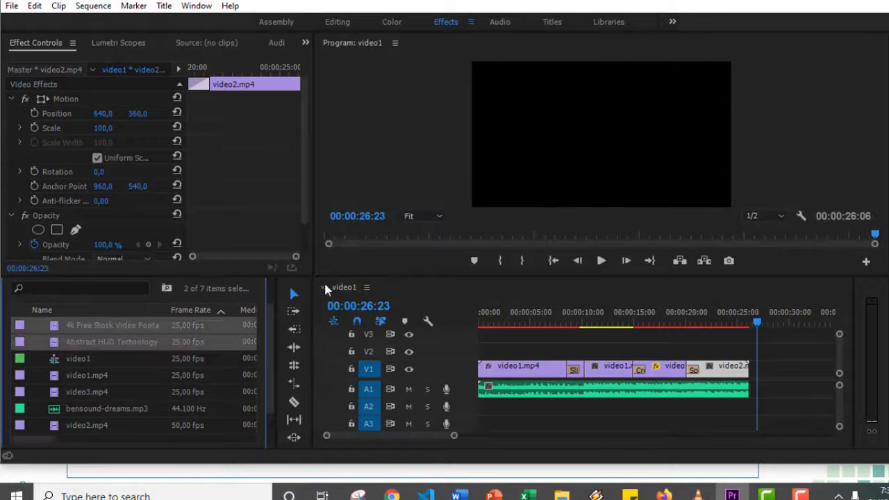
# Step: Place the Abstract HUD Technology clip on V1 just after video2.mp4 and play its opening
pyautogui.click(125, 347)
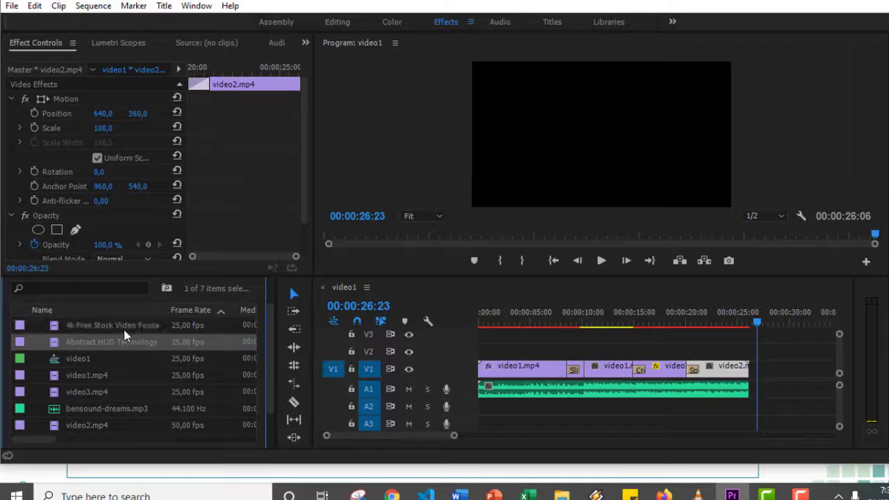
pyautogui.moveTo(121, 350); pyautogui.dragTo(758, 376)
pyautogui.moveTo(737, 327); pyautogui.dragTo(755, 329)
pyautogui.moveTo(414, 434); pyautogui.dragTo(427, 437)
pyautogui.press('space')
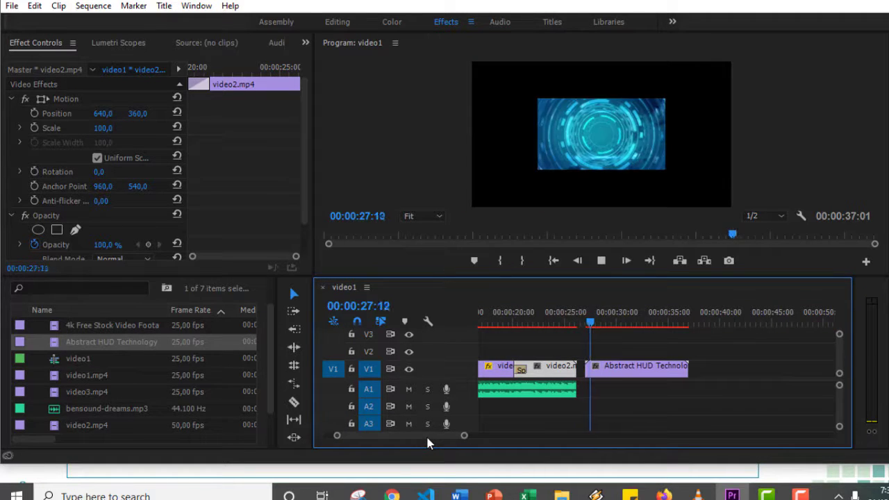
pyautogui.press('space')
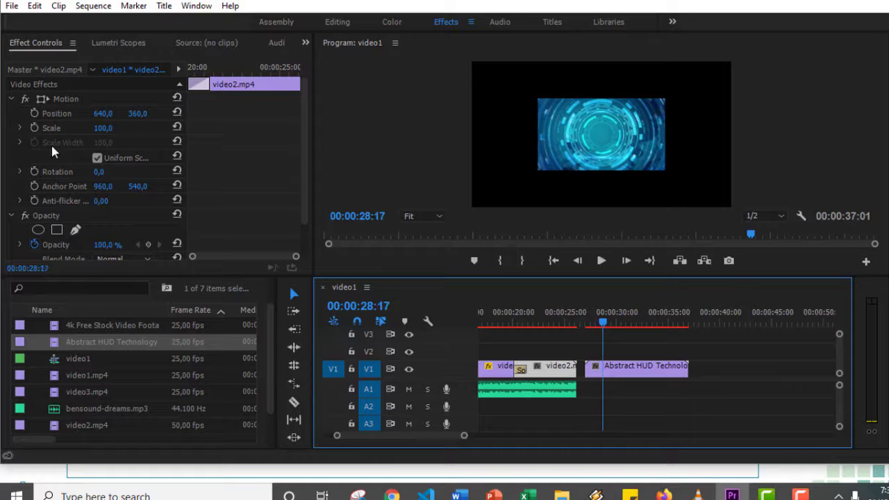
# Step: Place the 4k green-screen footage on V2 above the Abstract HUD clip and line up both clips' starts and ends
pyautogui.click(191, 328)
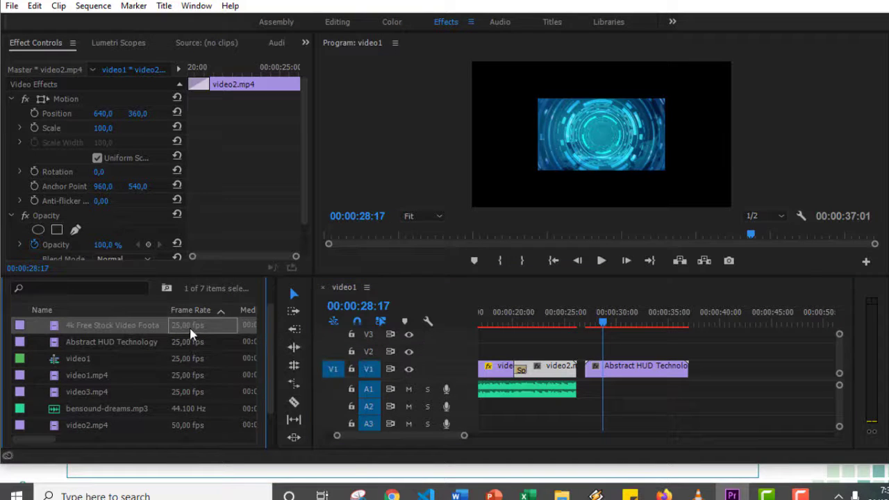
pyautogui.moveTo(137, 326); pyautogui.dragTo(656, 352)
pyautogui.moveTo(595, 329)
pyautogui.mouseDown()
pyautogui.moveTo(581, 327)
pyautogui.moveTo(601, 327)
pyautogui.moveTo(584, 339)
pyautogui.mouseUp()
pyautogui.moveTo(606, 375); pyautogui.dragTo(609, 375)
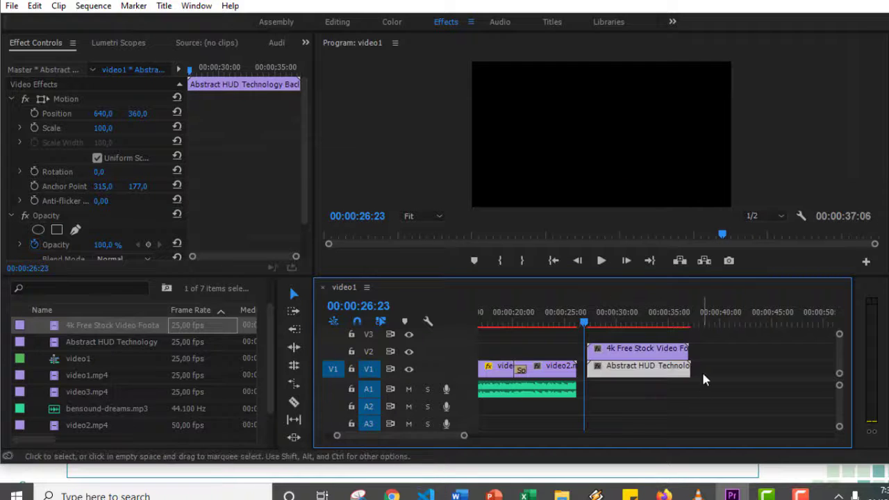
pyautogui.moveTo(688, 370); pyautogui.dragTo(686, 371)
# Step: Move the green-screen and Abstract HUD clips against the end of video2.mp4 and extend the background music to their end
pyautogui.moveTo(616, 351); pyautogui.dragTo(606, 351)
pyautogui.moveTo(616, 371); pyautogui.dragTo(669, 399)
pyautogui.click(557, 395)
# Step: Play the sequence from the end of video2.mp4 into the green-screen footage
pyautogui.click(573, 319)
pyautogui.press('space')
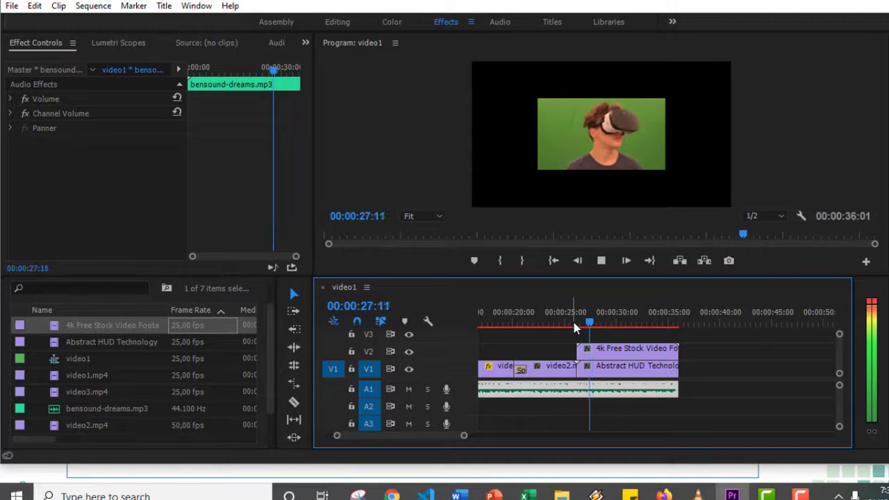
pyautogui.press('space')
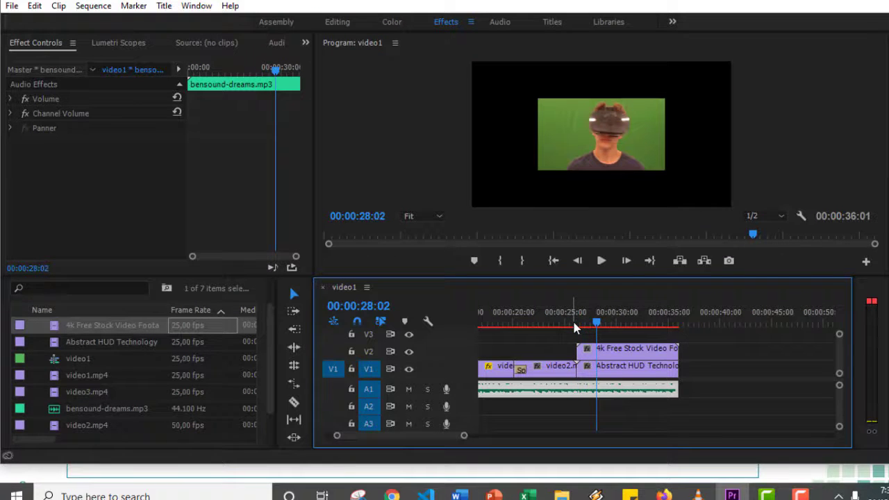
# Step: Scale the Abstract HUD Technology clip on V1 to 205 so it fills the frame
pyautogui.click(663, 370)
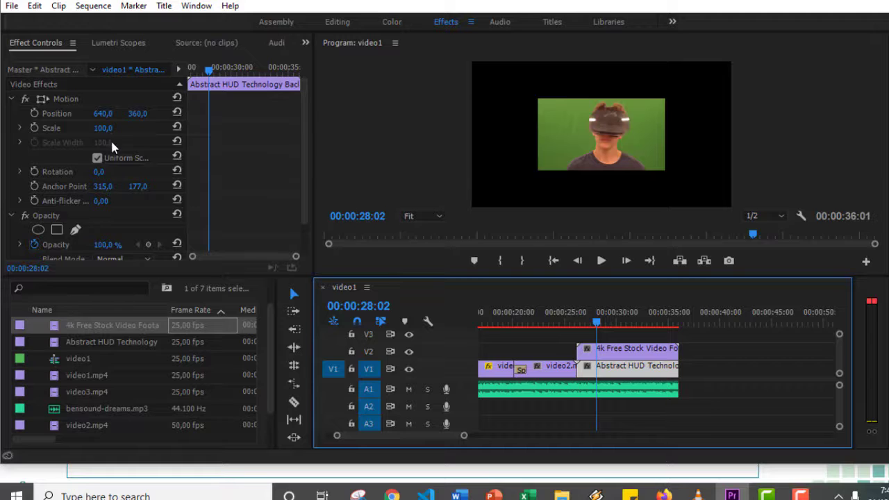
pyautogui.scroll(-2, 110, 135)
pyautogui.scroll(3, 138, 207)
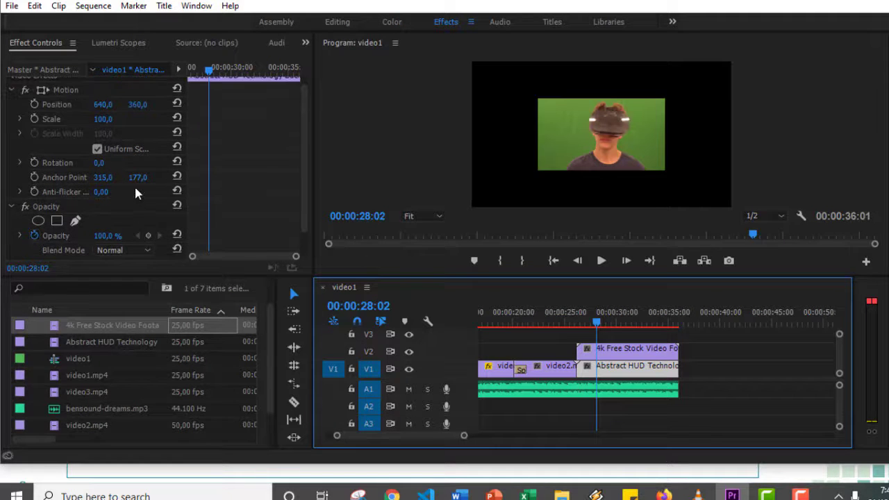
pyautogui.click(101, 128)
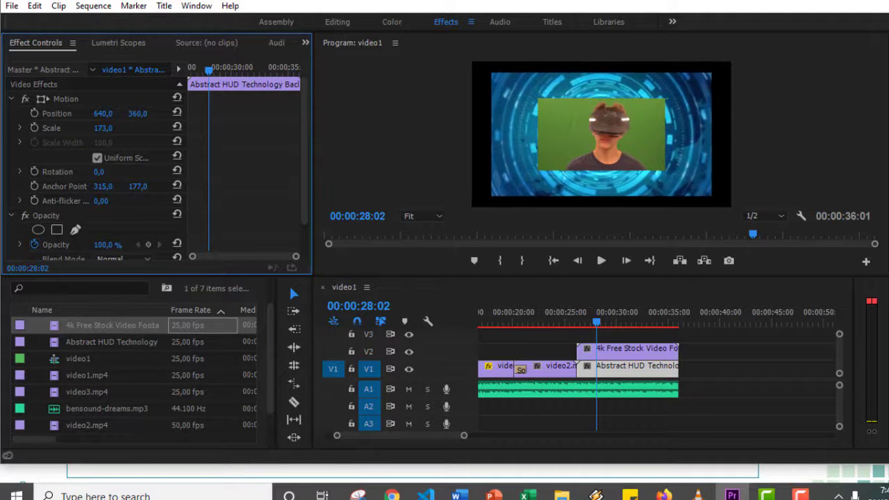
pyautogui.moveTo(103, 128); pyautogui.dragTo(108, 128)
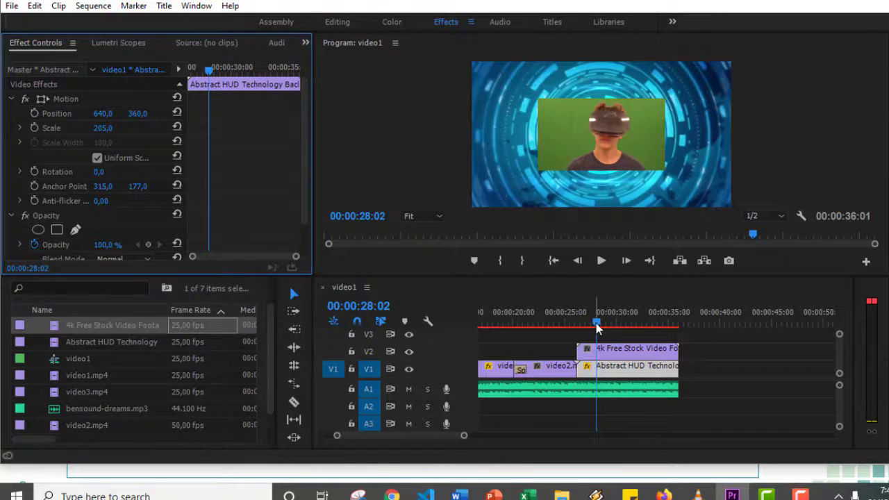
# Step: Select the 4k green-screen clip on V2 and move the playhead over it to 00:00:27:12
pyautogui.click(561, 321)
pyautogui.moveTo(564, 323)
pyautogui.mouseDown()
pyautogui.moveTo(649, 328)
pyautogui.moveTo(557, 325)
pyautogui.mouseUp()
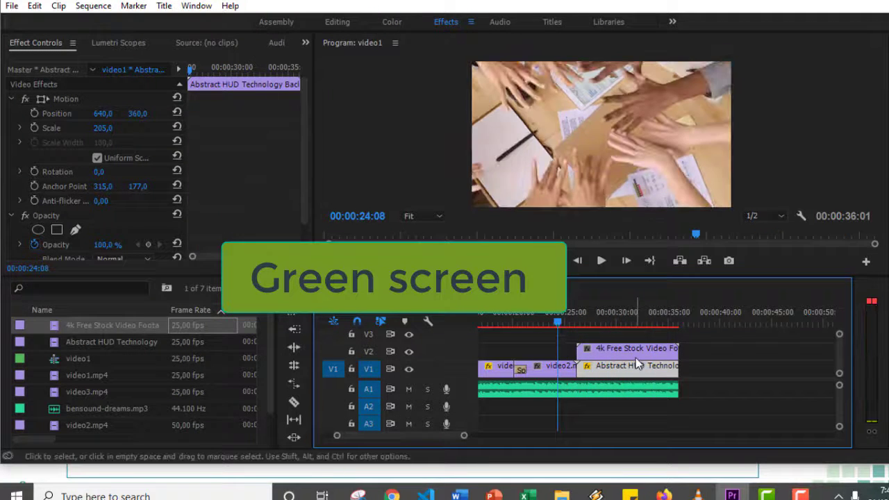
pyautogui.click(635, 349)
pyautogui.click(578, 324)
pyautogui.moveTo(582, 328); pyautogui.dragTo(590, 326)
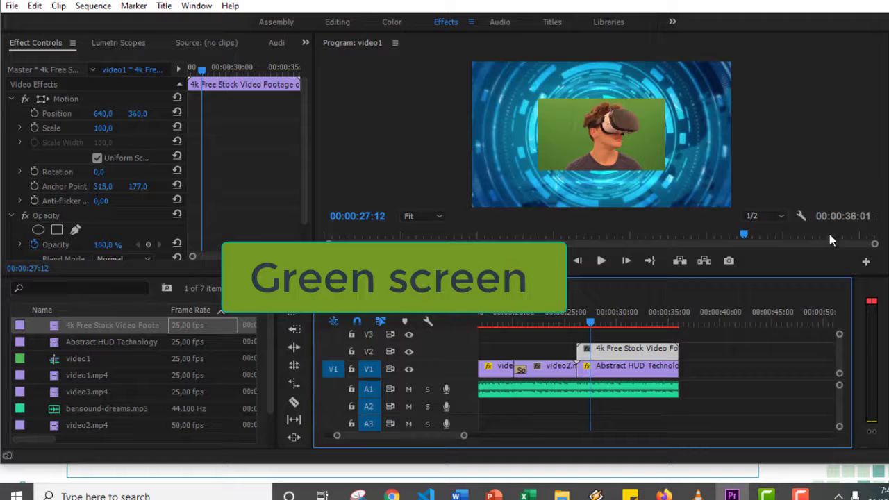
pyautogui.moveTo(888, 217); pyautogui.dragTo(769, 227)
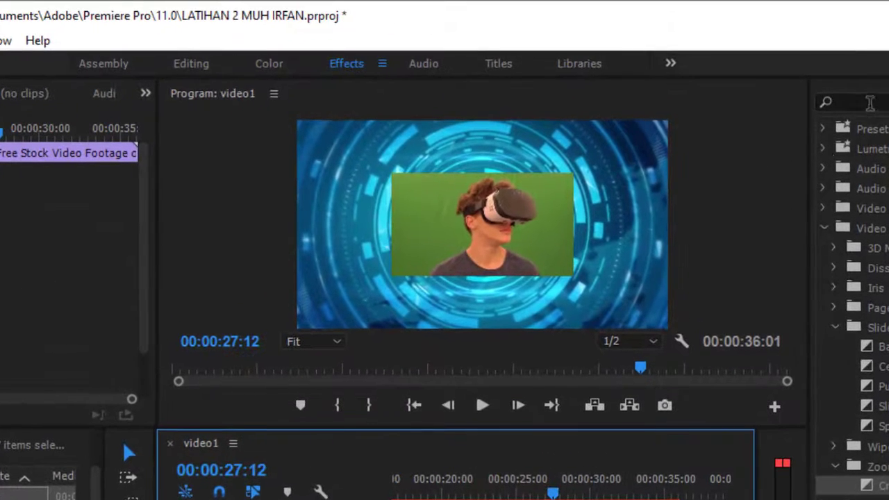
# Step: Try searching the effects for "ULTRAKEY" and clear the search
pyautogui.click(869, 102)
pyautogui.write('ULTR')
pyautogui.write('AKEY')
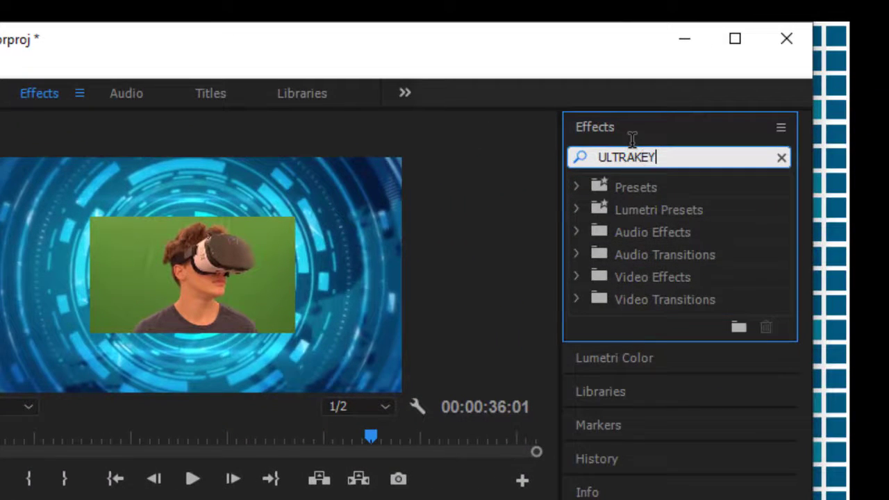
pyautogui.press('Return')
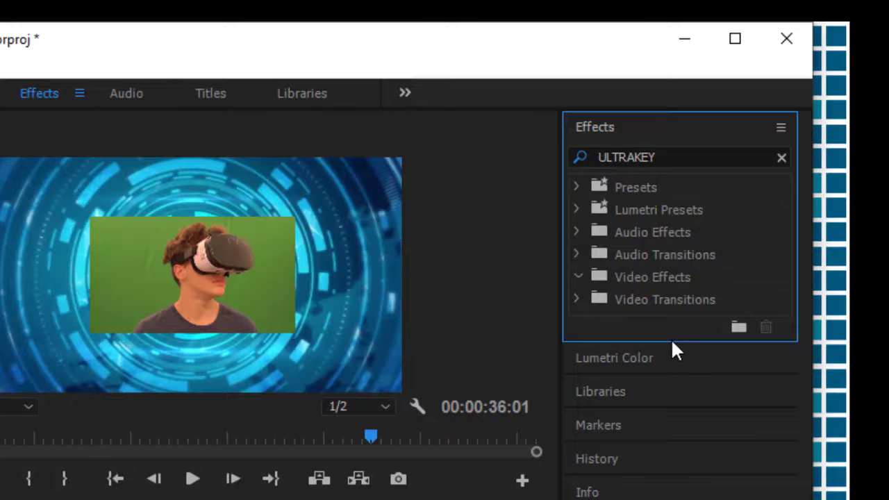
pyautogui.click(672, 152)
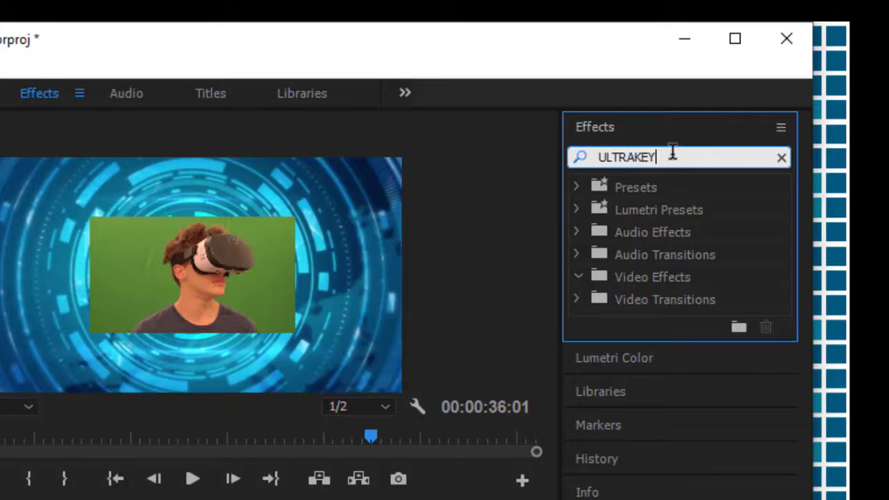
pyautogui.press('BackSpace')
pyautogui.press('BackSpace')
pyautogui.press('BackSpace')
pyautogui.press('BackSpace')
pyautogui.press('BackSpace')
pyautogui.press('BackSpace')
pyautogui.press('BackSpace')
pyautogui.press('BackSpace')
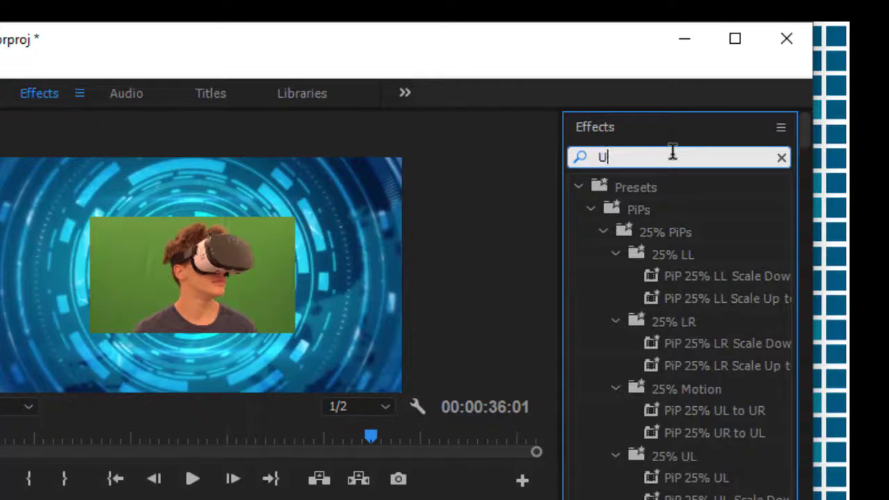
# Step: Search the effects for "ultra" and apply Ultra Key to the 4k green-screen clip on V2
pyautogui.write('u')
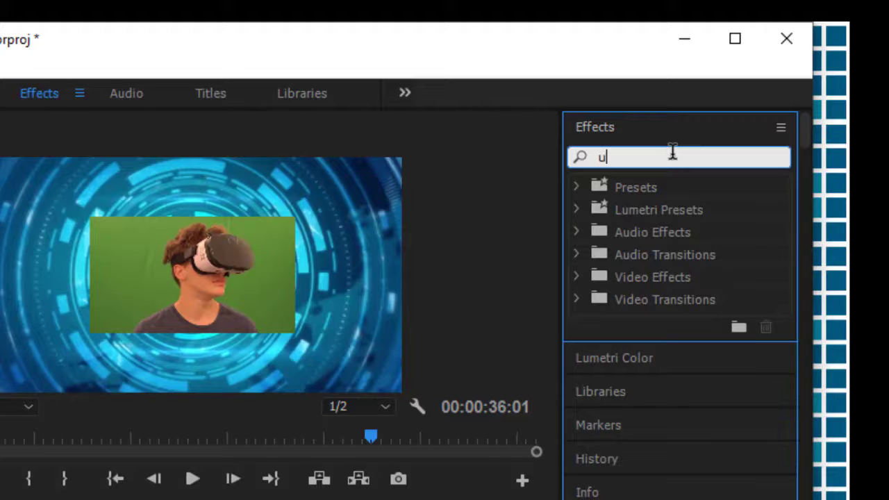
pyautogui.write('ltra')
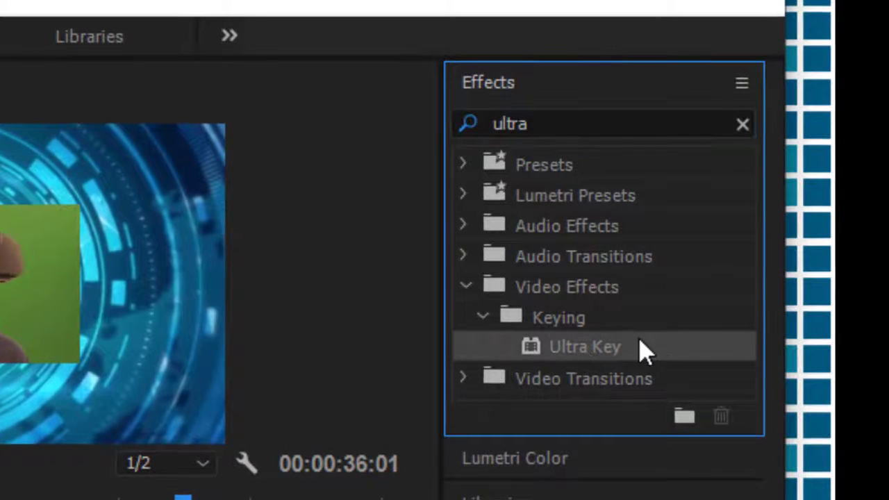
pyautogui.moveTo(584, 357); pyautogui.dragTo(479, 411)
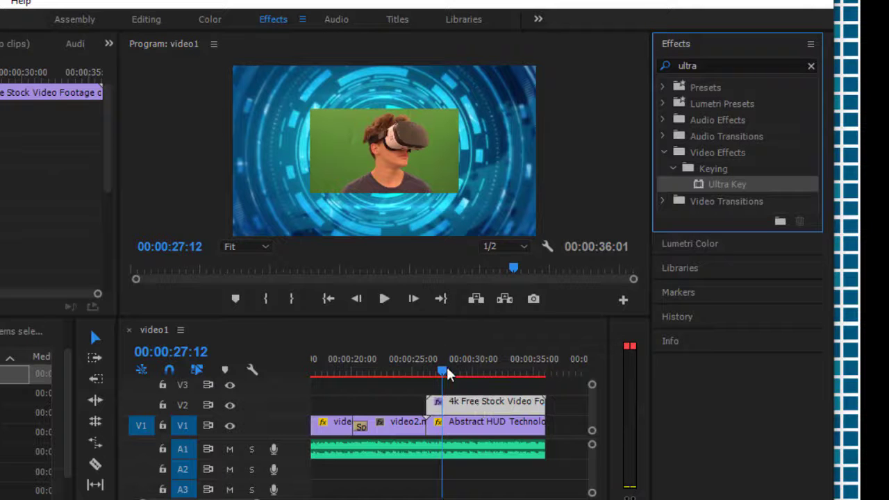
# Step: Set the Ultra Key colour by sampling the green background of the VR footage at 00:00:27:07
pyautogui.moveTo(448, 375); pyautogui.dragTo(423, 401)
pyautogui.click(459, 409)
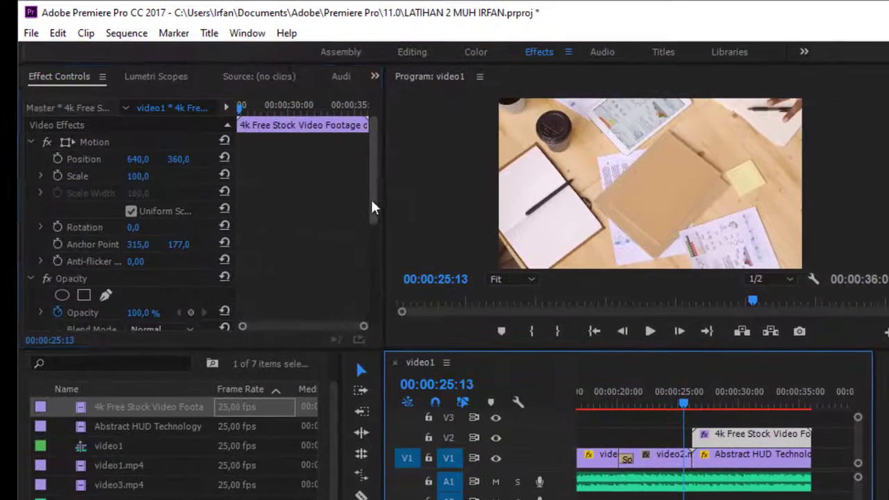
pyautogui.moveTo(106, 174); pyautogui.dragTo(116, 215)
pyautogui.moveTo(380, 254); pyautogui.dragTo(390, 302)
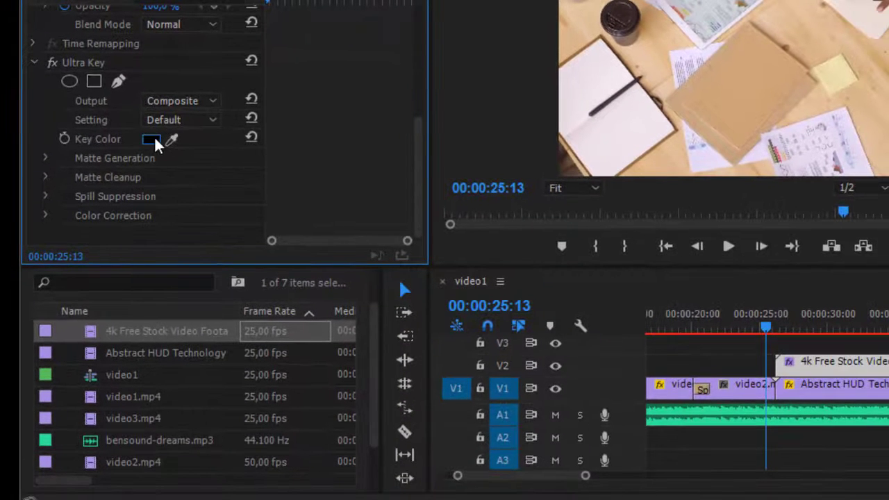
pyautogui.moveTo(768, 328); pyautogui.dragTo(791, 332)
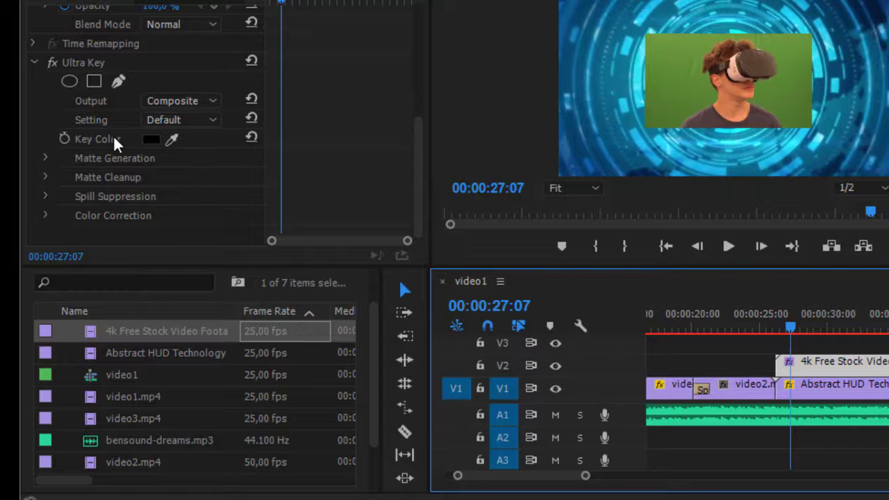
pyautogui.moveTo(173, 139); pyautogui.dragTo(276, 149)
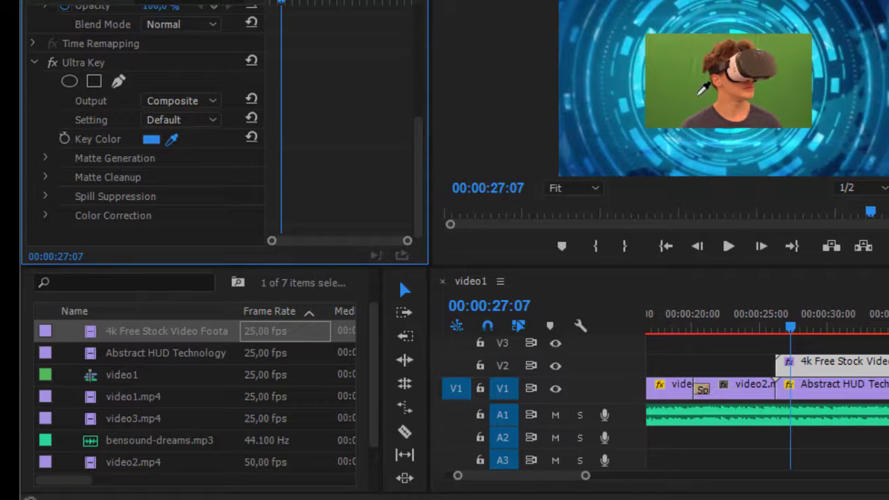
pyautogui.moveTo(695, 95); pyautogui.dragTo(705, 100)
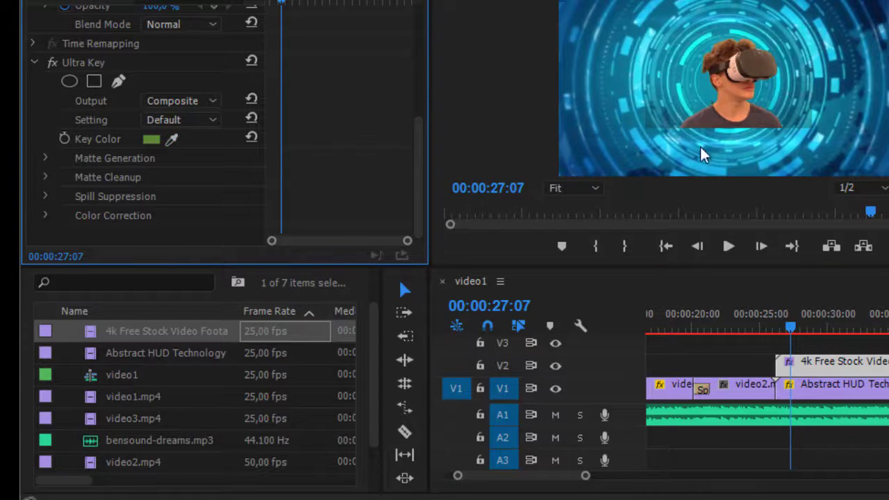
# Step: Preview the keyed footage up to 00:00:35:11, return to 00:00:29:02 and reselect the 4k clip on V2
pyautogui.moveTo(792, 327); pyautogui.dragTo(888, 348)
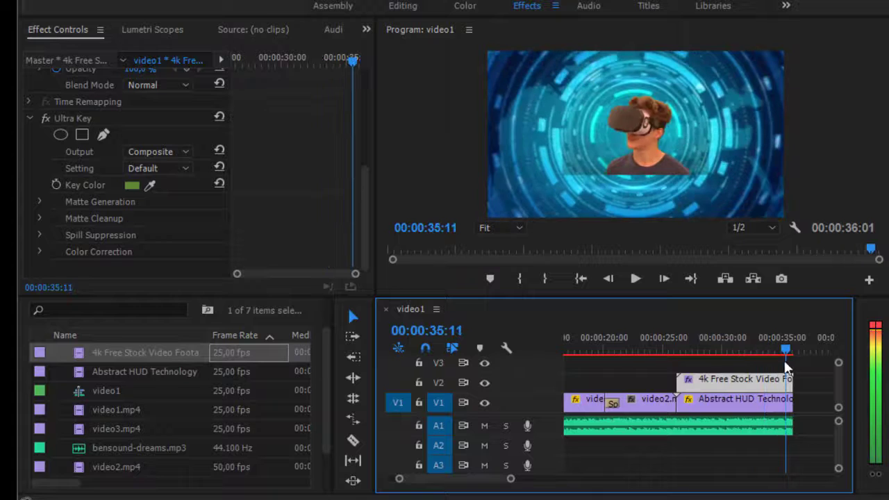
pyautogui.moveTo(785, 367); pyautogui.dragTo(711, 367)
pyautogui.click(737, 372)
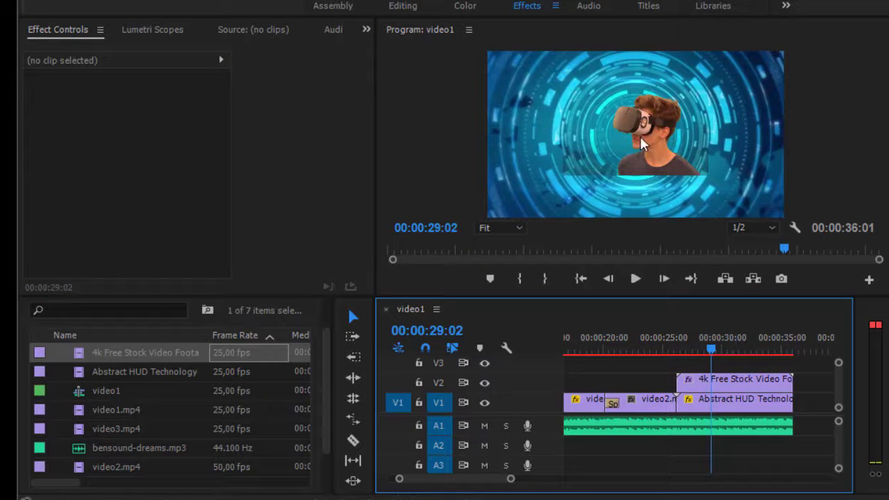
pyautogui.click(726, 379)
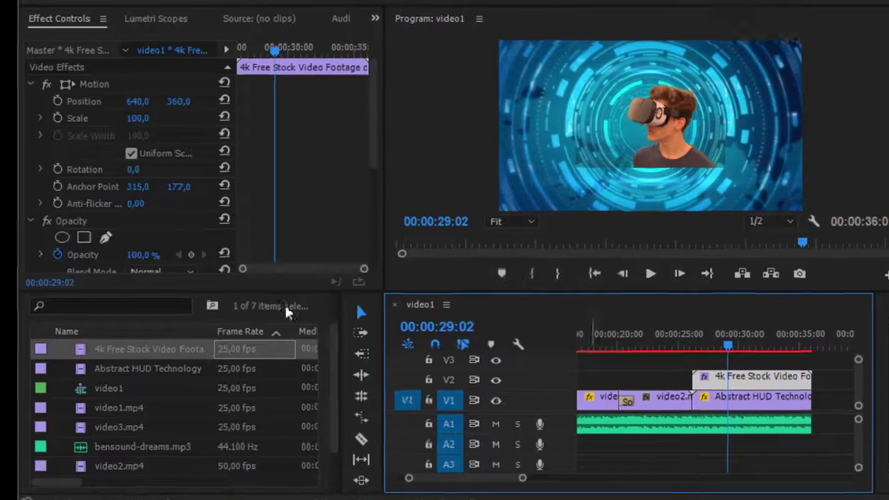
pyautogui.scroll(-1, 233, 122)
pyautogui.scroll(-3, 220, 136)
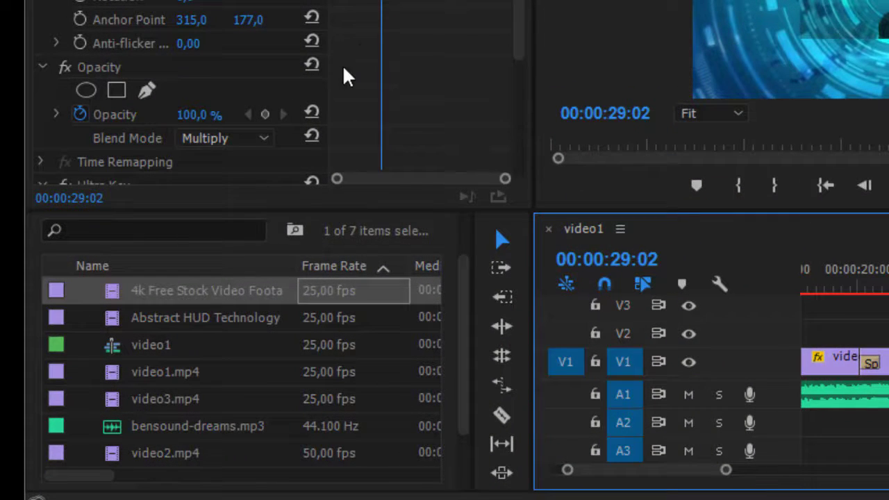
pyautogui.click(230, 138)
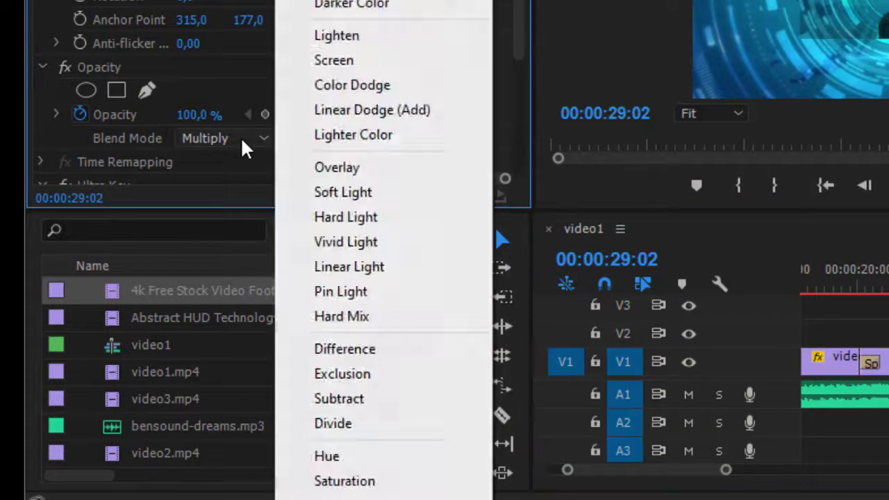
pyautogui.click(332, 0)
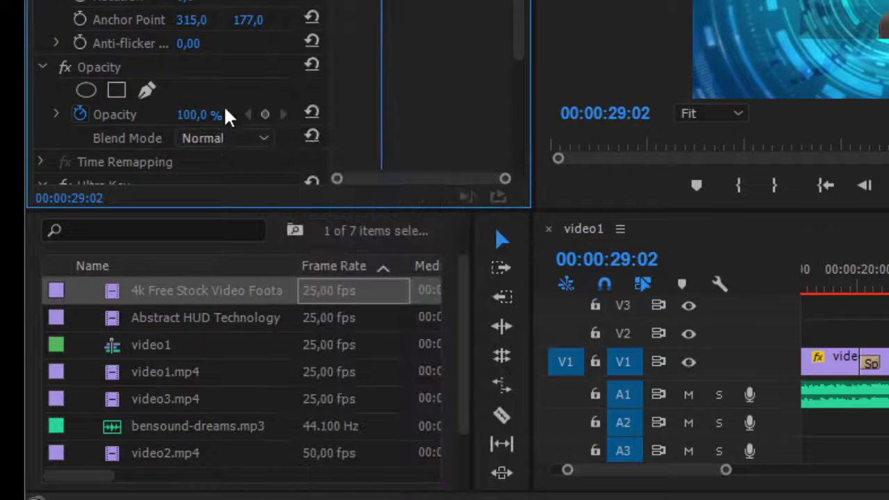
# Step: Set the Pedestal in Ultra Key's Matte Generation settings to 36 for the 4k green-screen clip
pyautogui.moveTo(520, 28); pyautogui.dragTo(525, 126)
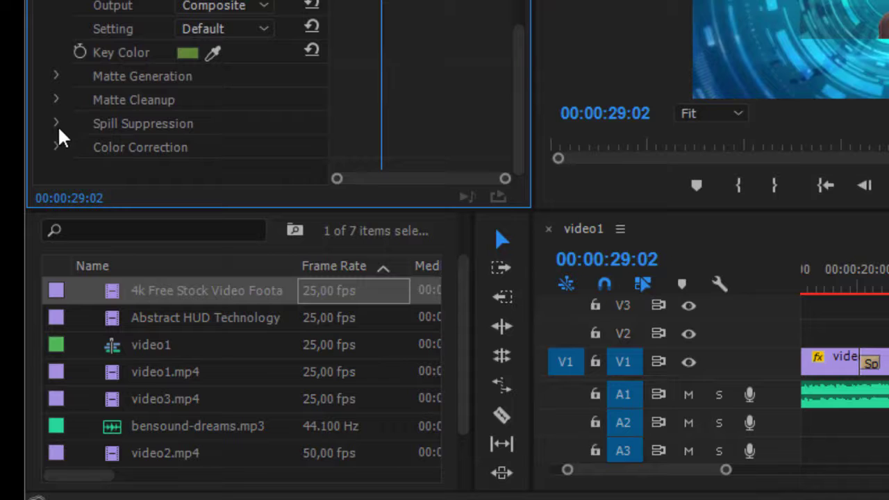
pyautogui.click(56, 76)
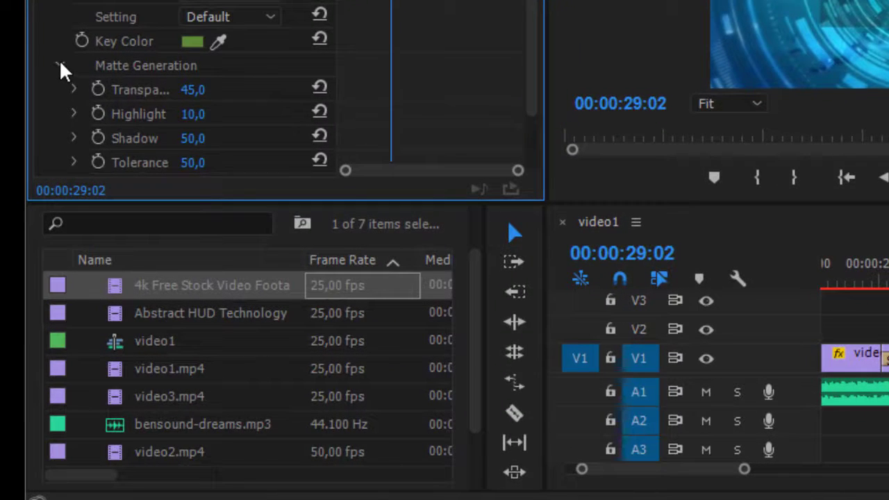
pyautogui.click(58, 67)
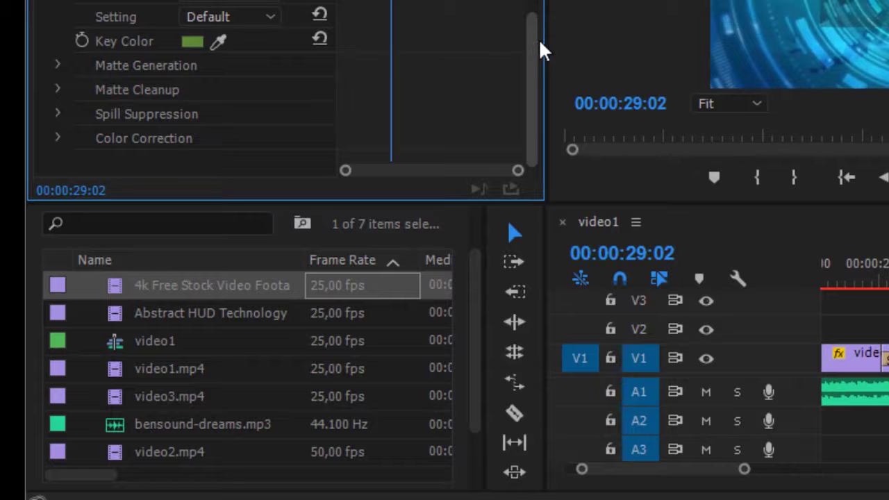
pyautogui.moveTo(534, 34); pyautogui.dragTo(532, 90)
pyautogui.click(58, 67)
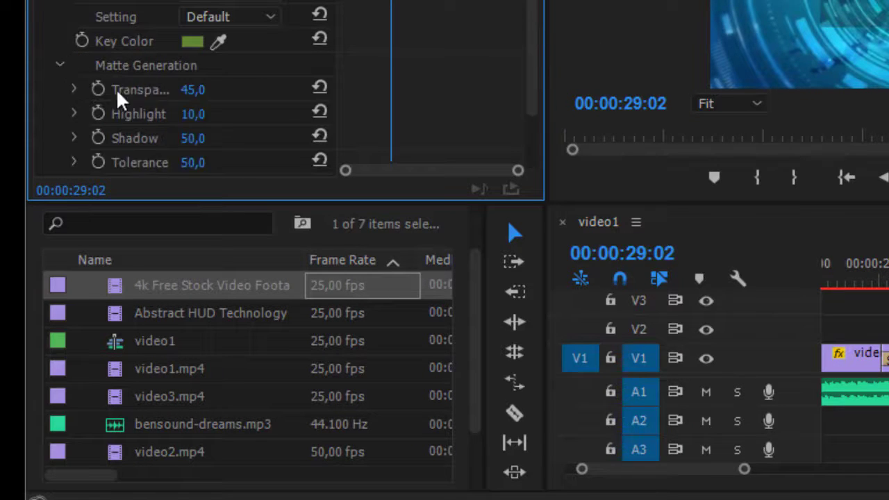
pyautogui.moveTo(361, 12); pyautogui.dragTo(452, 10)
pyautogui.moveTo(538, 14); pyautogui.dragTo(532, 90)
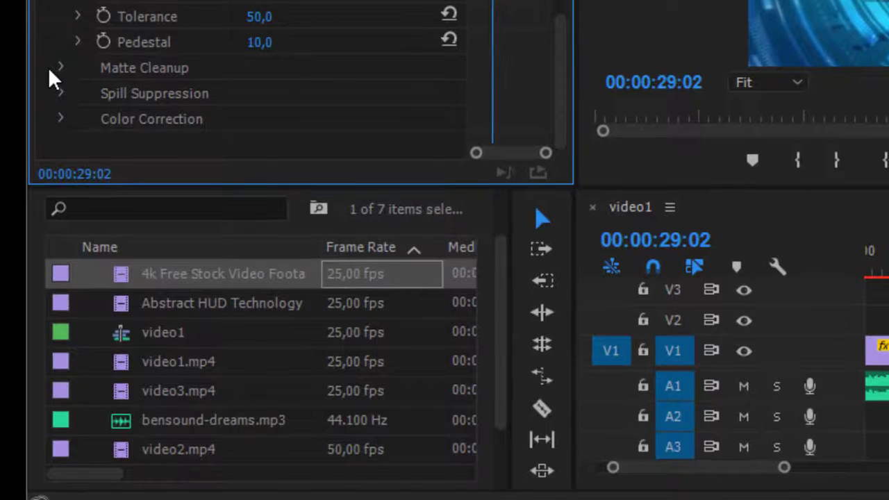
pyautogui.click(143, 44)
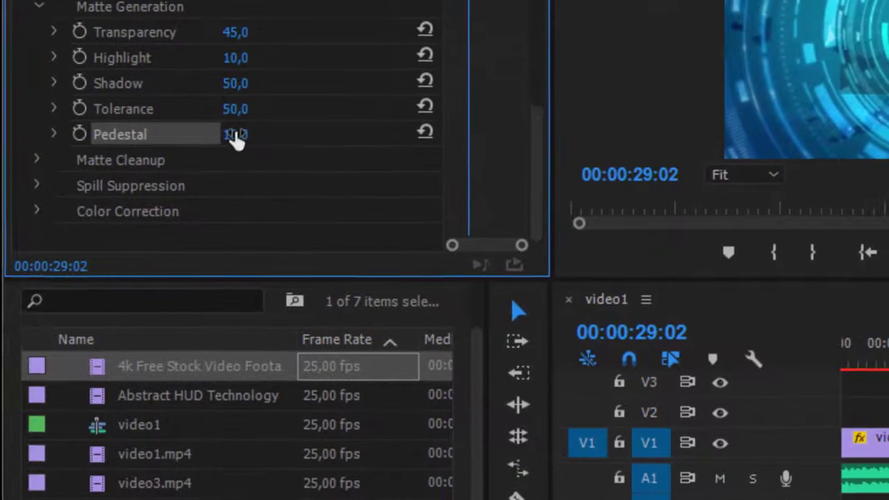
pyautogui.moveTo(236, 138); pyautogui.dragTo(279, 123)
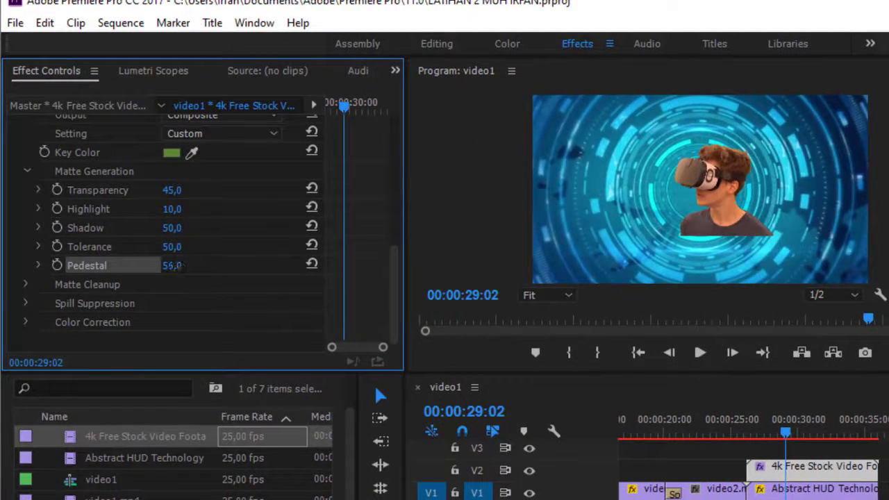
pyautogui.moveTo(172, 265); pyautogui.dragTo(191, 266)
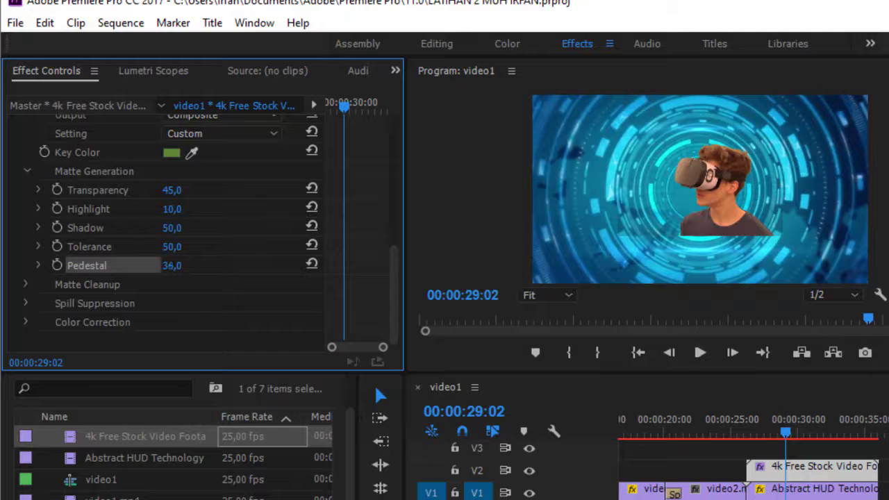
# Step: Scale the keyed 4k clip on V2 to 163 and set its Position to 548, 446
pyautogui.click(818, 469)
pyautogui.click(736, 207)
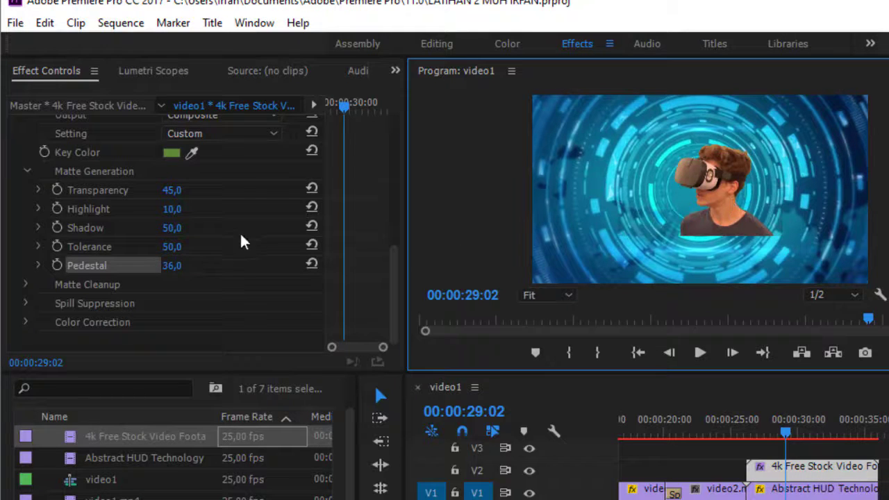
pyautogui.moveTo(393, 243); pyautogui.dragTo(407, 99)
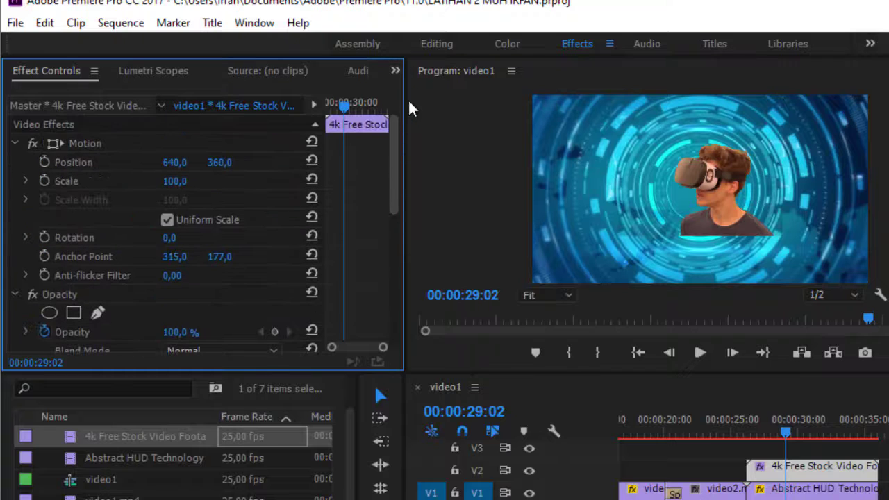
pyautogui.moveTo(174, 181); pyautogui.dragTo(213, 180)
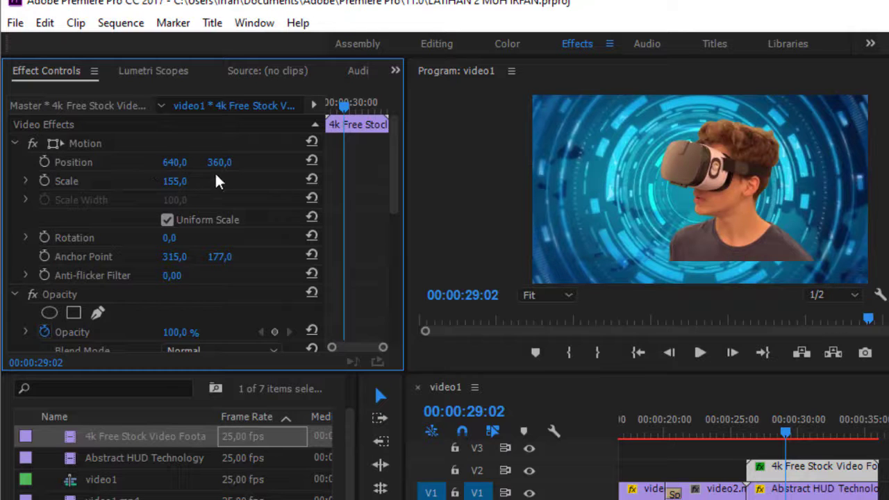
pyautogui.moveTo(217, 164); pyautogui.dragTo(251, 164)
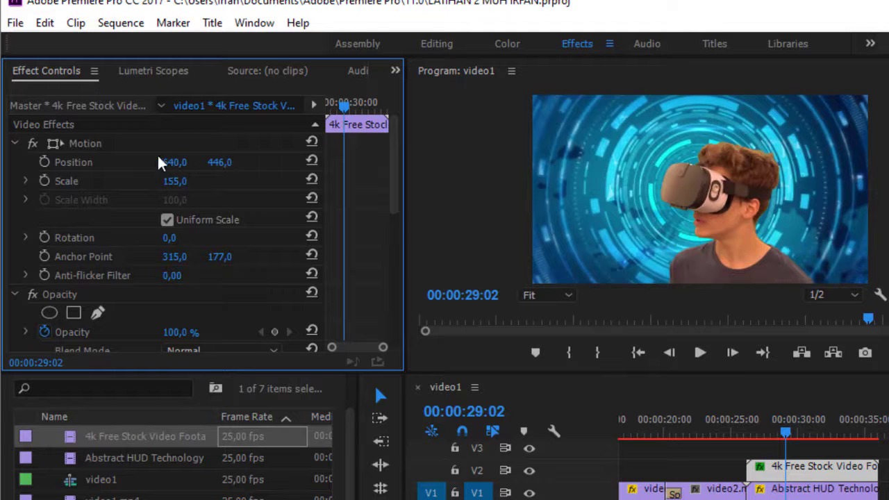
pyautogui.moveTo(167, 162); pyautogui.dragTo(149, 162)
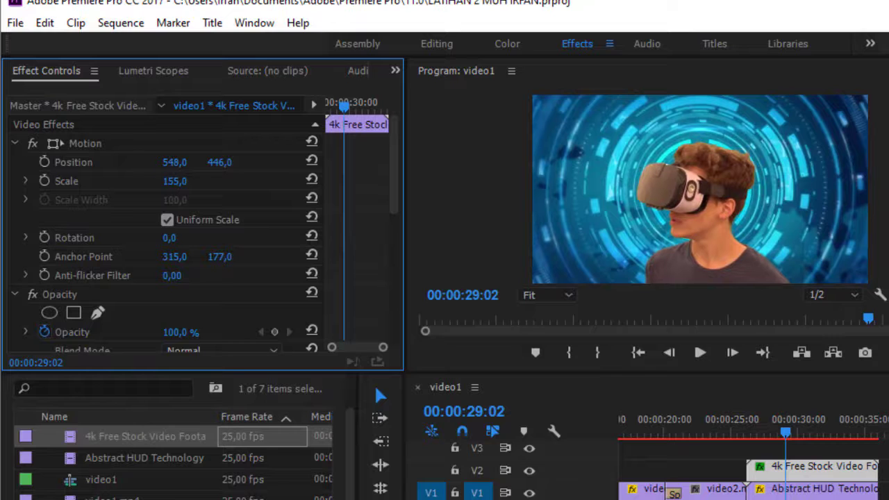
pyautogui.moveTo(174, 181); pyautogui.dragTo(180, 181)
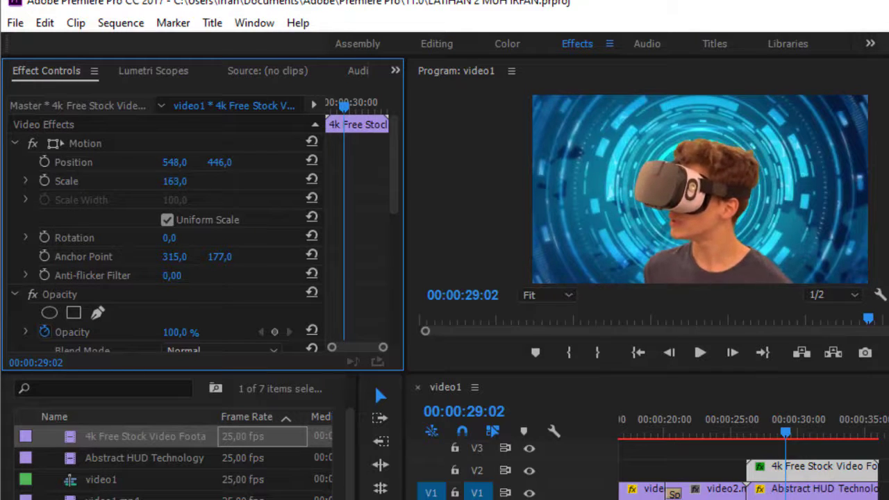
# Step: Play back the enlarged keyed footage over the HUD background and return the playhead to 00:00:00:00
pyautogui.click(777, 435)
pyautogui.moveTo(777, 437); pyautogui.dragTo(746, 435)
pyautogui.press('space')
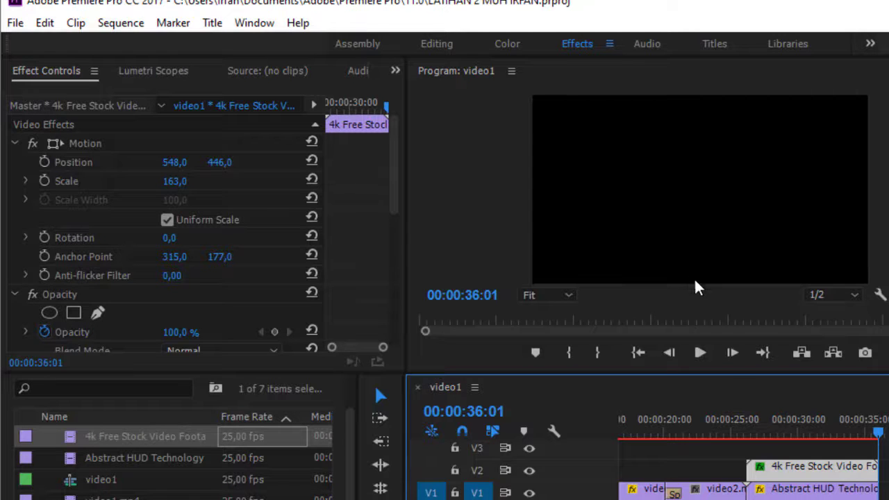
pyautogui.moveTo(879, 436); pyautogui.dragTo(551, 471)
pyautogui.press('space')
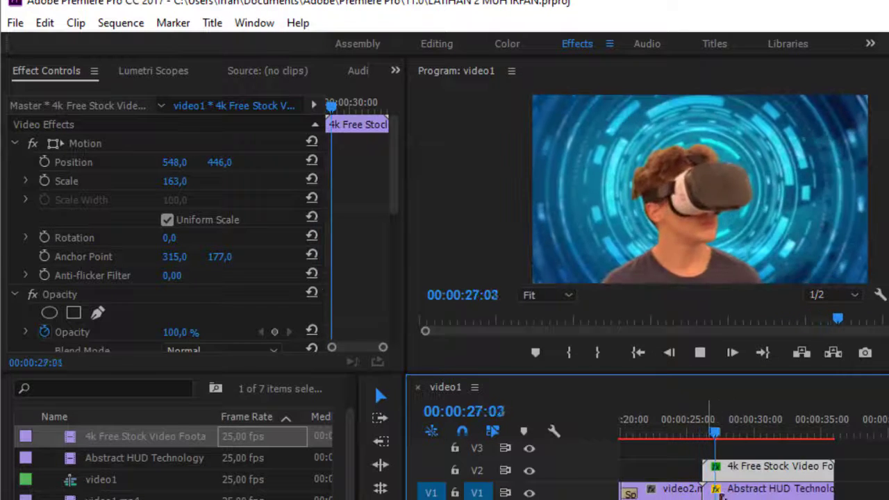
pyautogui.click(636, 427)
pyautogui.moveTo(636, 458); pyautogui.dragTo(617, 498)
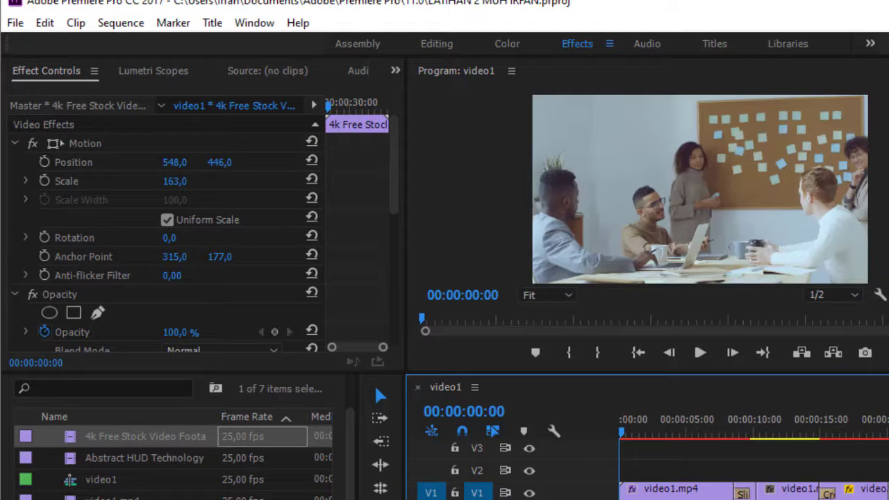
# Step: Save the project and open the media export settings for the video1 sequence
pyautogui.click(16, 23)
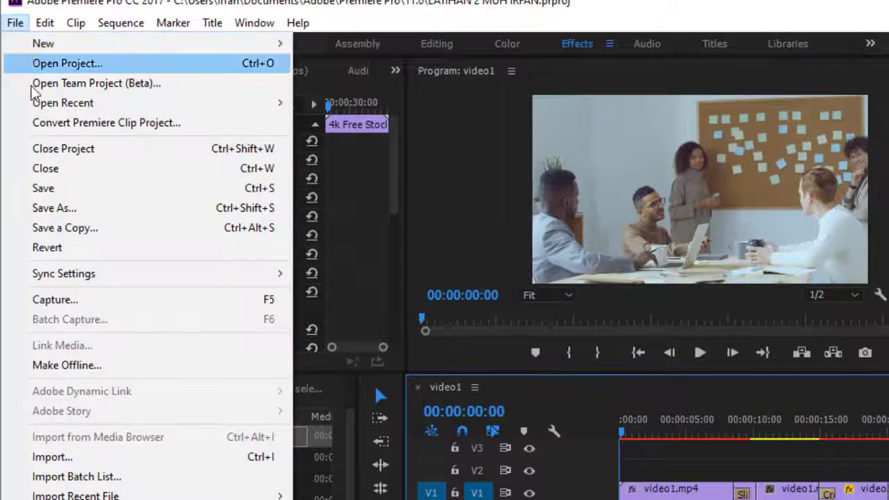
pyautogui.click(69, 190)
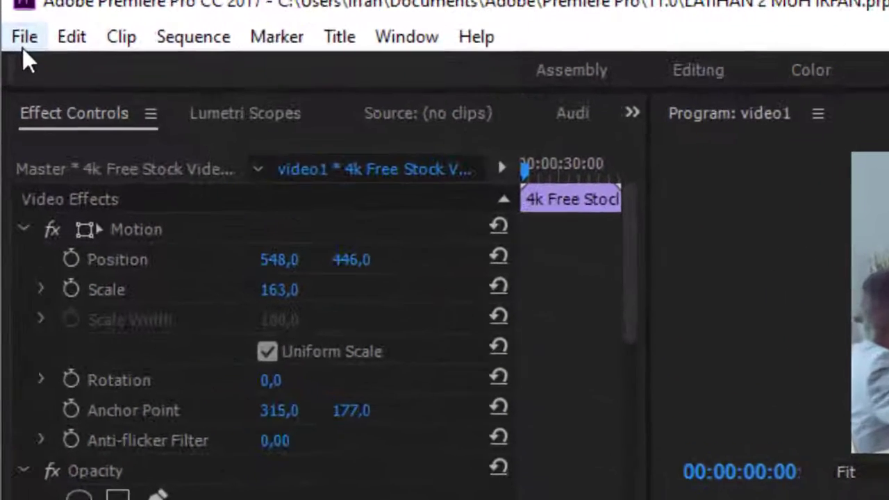
pyautogui.click(15, 25)
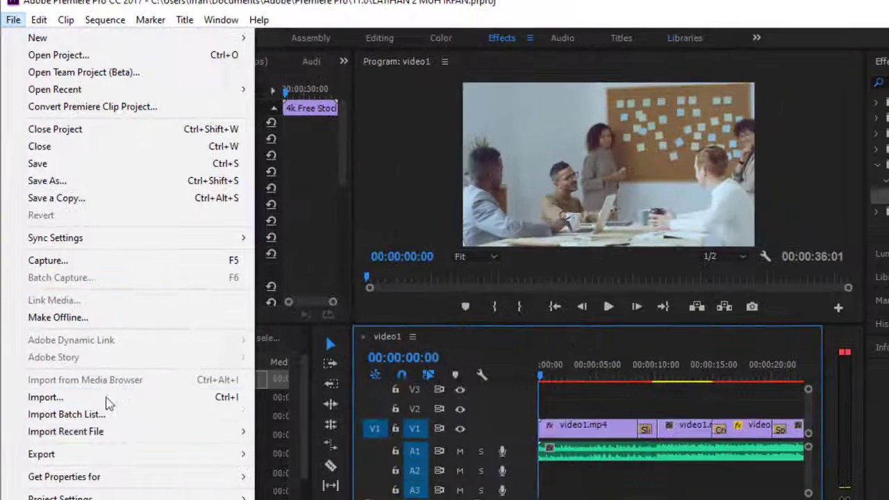
pyautogui.moveTo(103, 460)
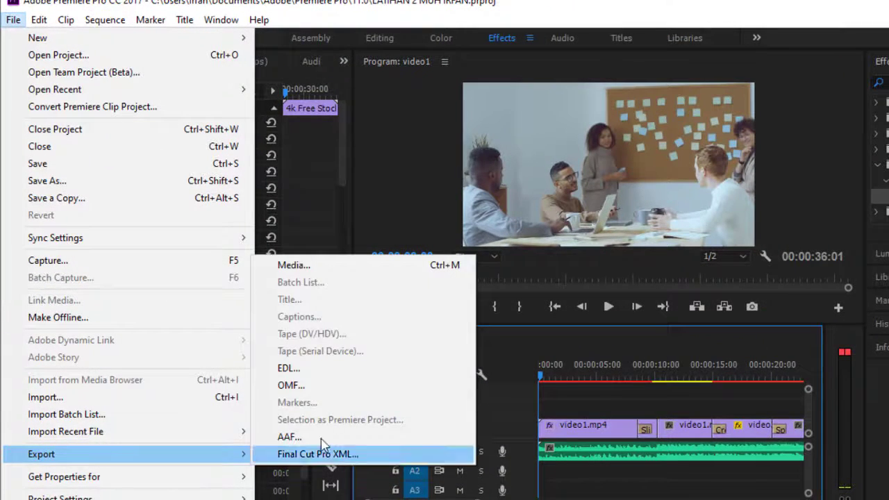
pyautogui.click(343, 266)
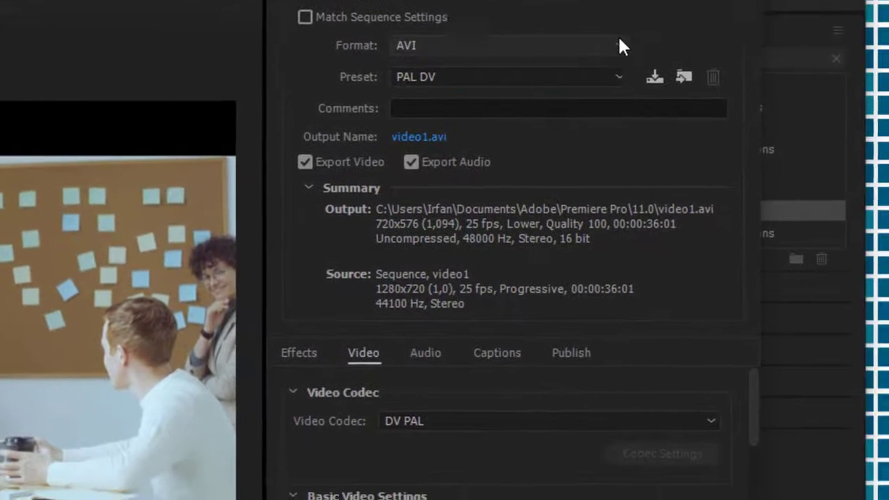
# Step: Set the export format to H.264 and review the basic video settings
pyautogui.click(705, 95)
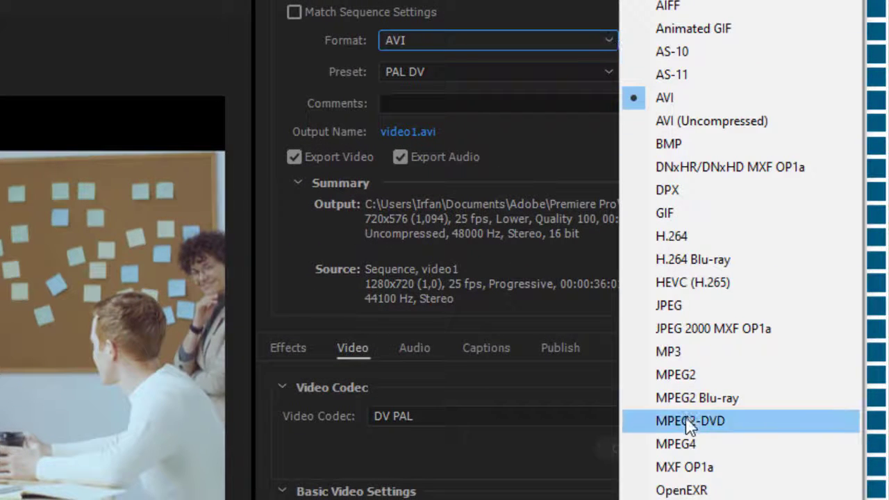
pyautogui.click(720, 236)
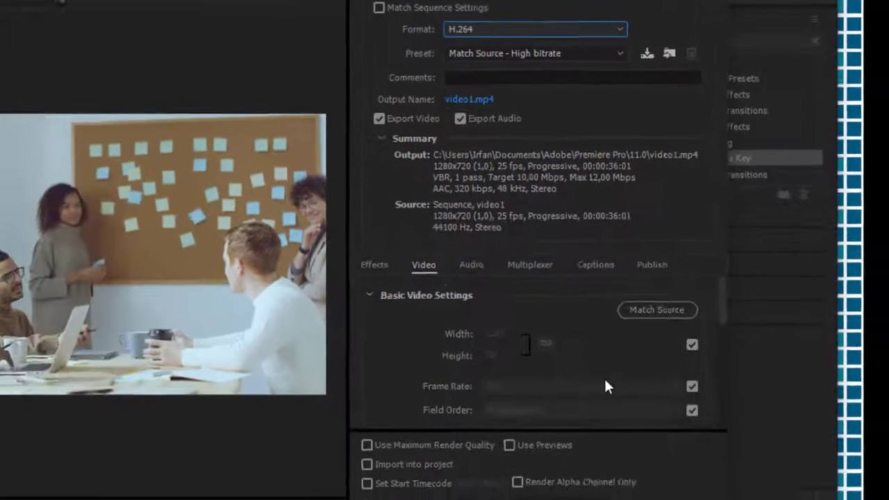
pyautogui.scroll(-2, 566, 459)
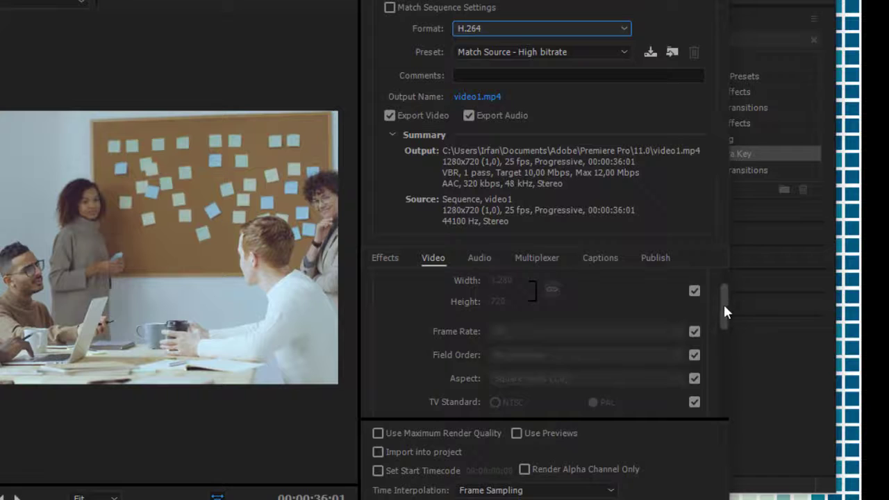
pyautogui.moveTo(708, 396); pyautogui.dragTo(707, 436)
pyautogui.moveTo(722, 345); pyautogui.dragTo(729, 301)
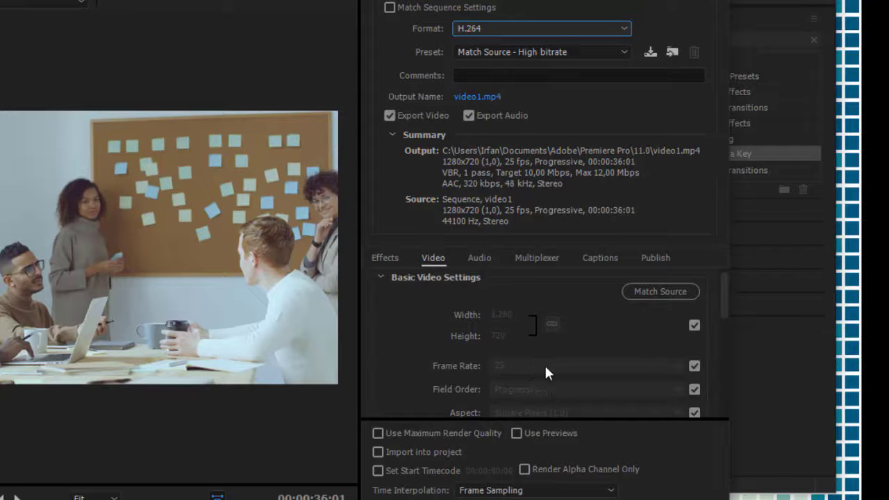
pyautogui.moveTo(724, 299); pyautogui.dragTo(726, 273)
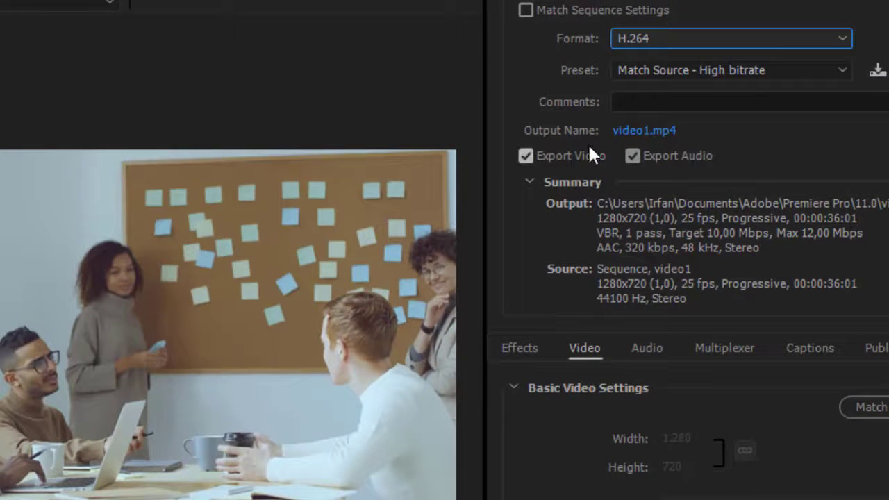
# Step: Set the export output to the Desktop, naming the file LATIHAN 2 followed by the author's name
pyautogui.click(636, 133)
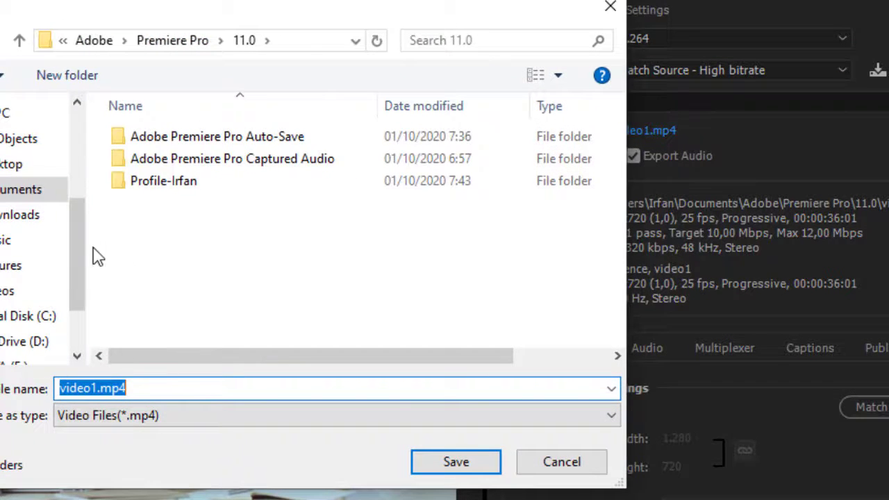
pyautogui.click(33, 169)
pyautogui.click(181, 389)
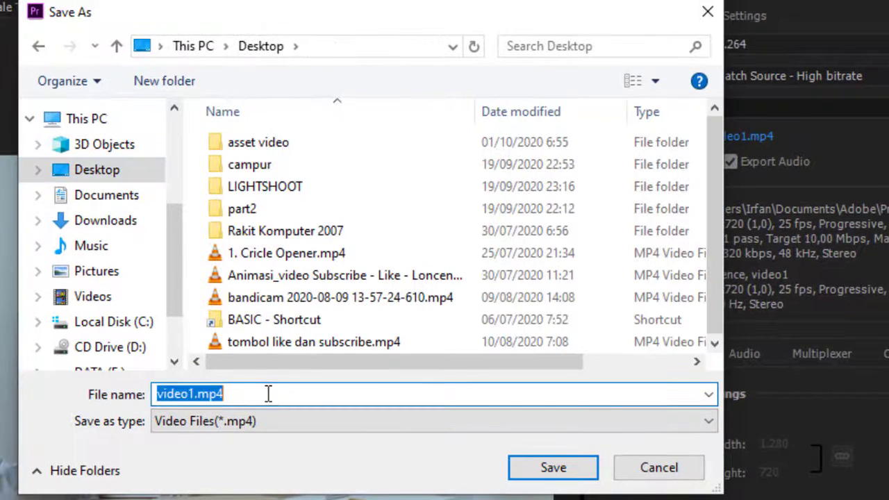
pyautogui.write('LATIHAN 2 MUH IRFAN')
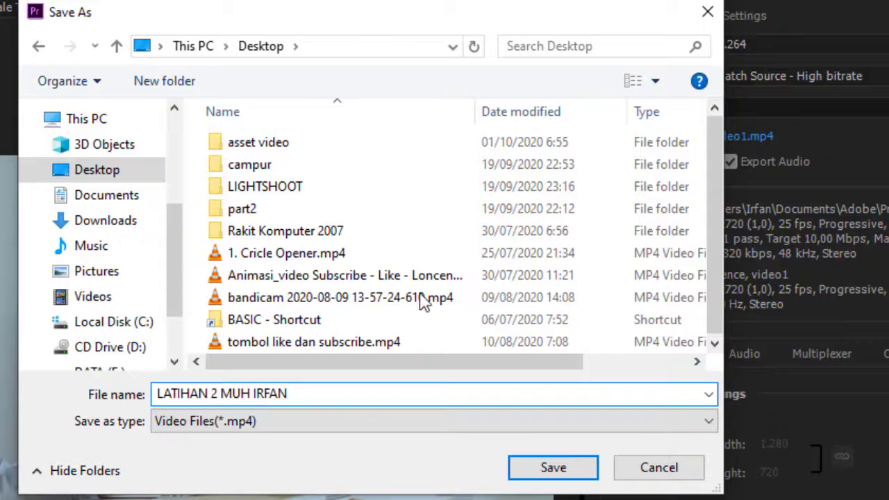
pyautogui.click(582, 475)
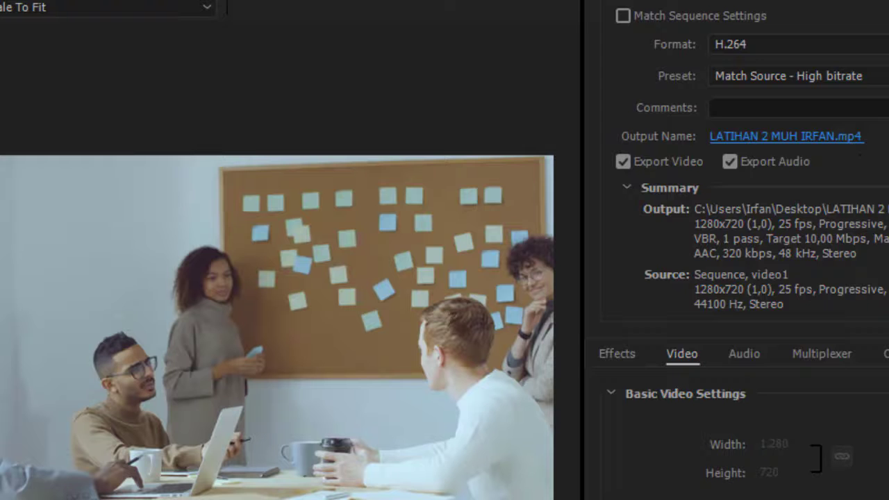
# Step: Check the remaining video settings and export the video1 sequence immediately with the current settings
pyautogui.scroll(-5, 730, 445)
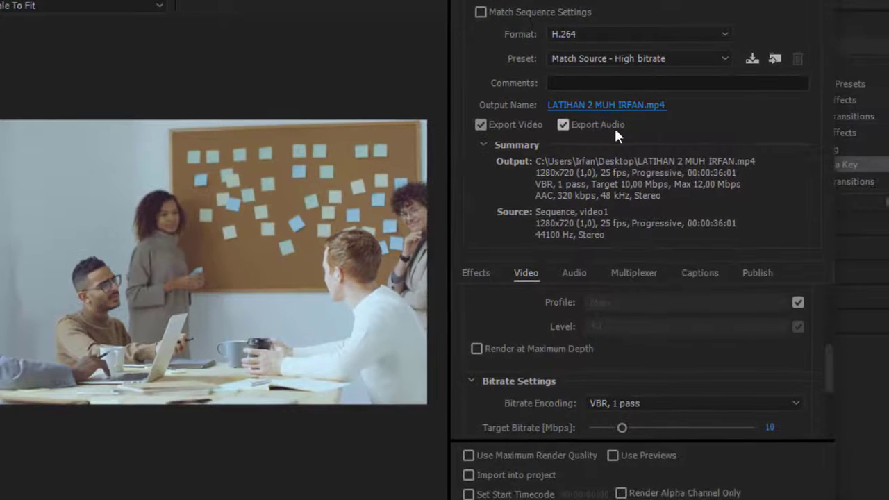
pyautogui.moveTo(829, 369); pyautogui.dragTo(841, 349)
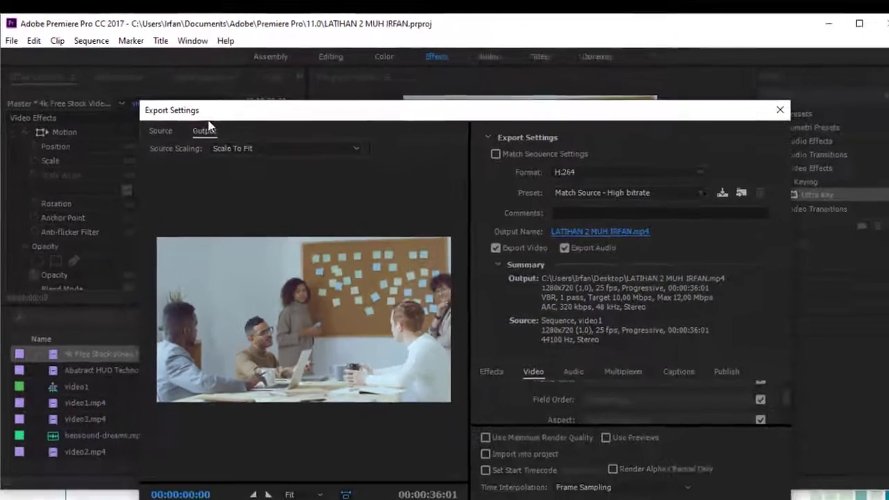
pyautogui.moveTo(188, 62); pyautogui.dragTo(162, 25)
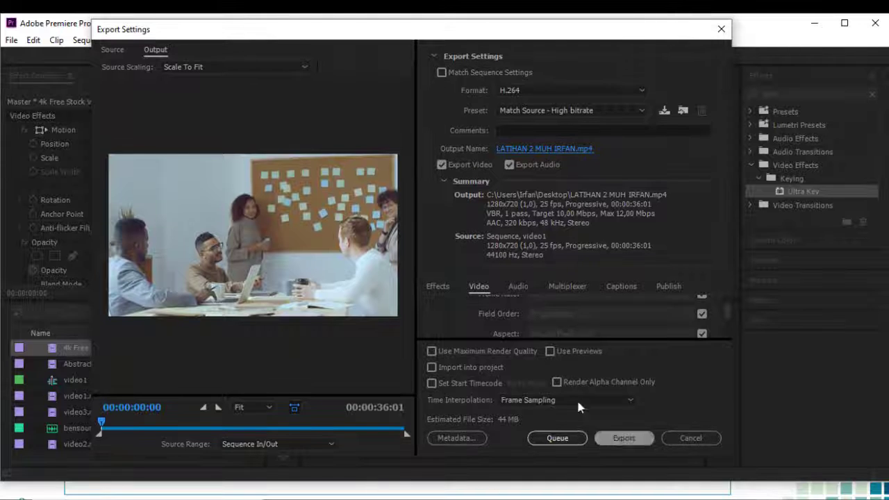
pyautogui.moveTo(414, 32)
pyautogui.mouseDown()
pyautogui.moveTo(427, 36)
pyautogui.moveTo(417, 29)
pyautogui.mouseUp()
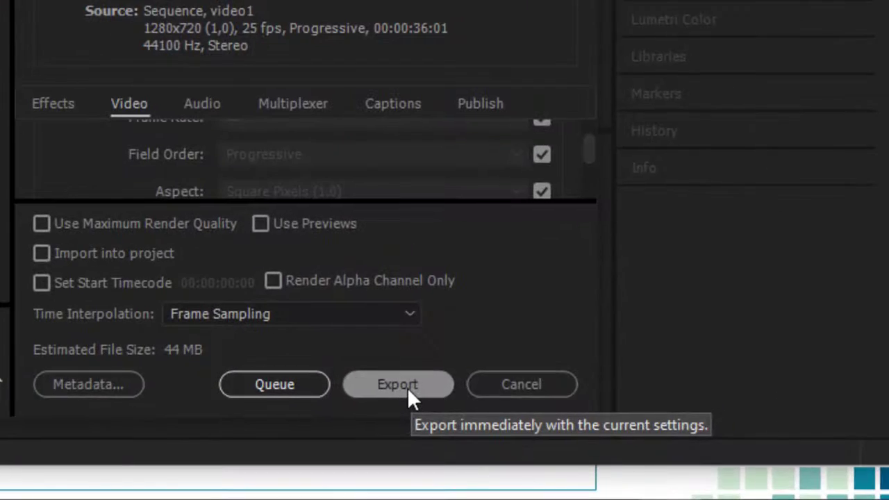
pyautogui.click(408, 388)
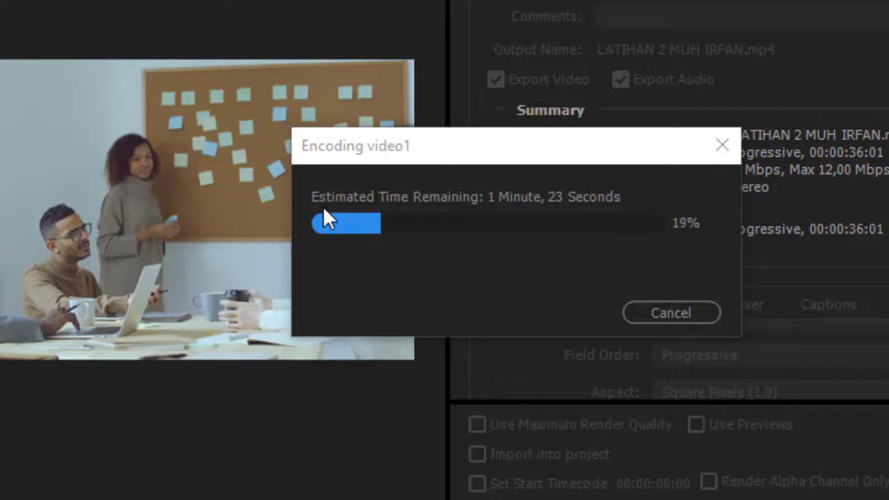
pyautogui.moveTo(457, 151); pyautogui.dragTo(437, 152)
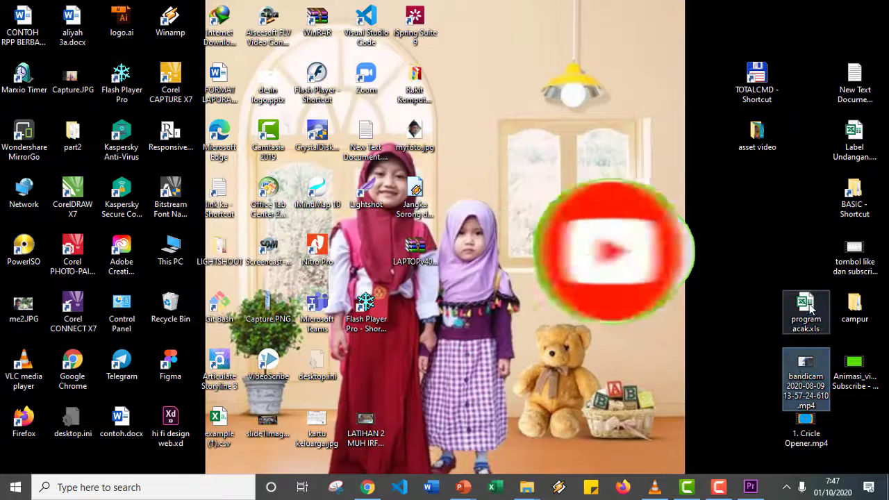
# Step: Move the exported LATIHAN 2 video below the asset video folder on the desktop and open it in VLC media player
pyautogui.click(805, 314)
pyautogui.click(855, 316)
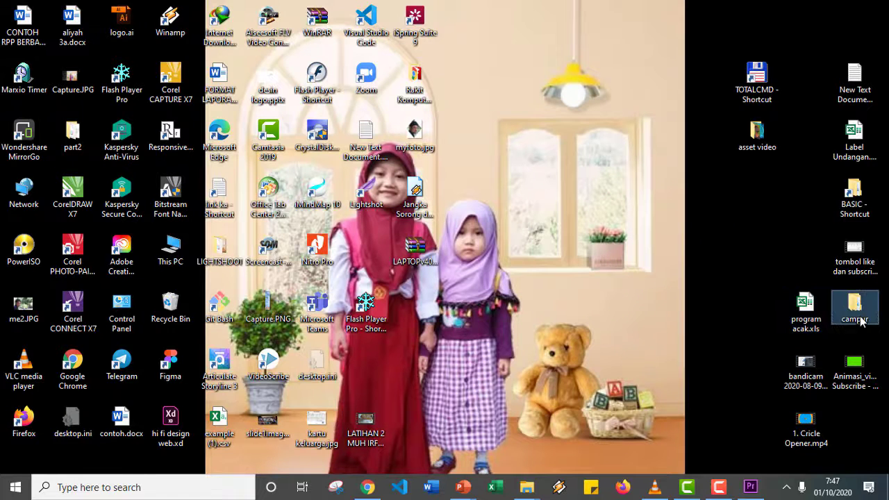
pyautogui.moveTo(362, 433); pyautogui.dragTo(757, 198)
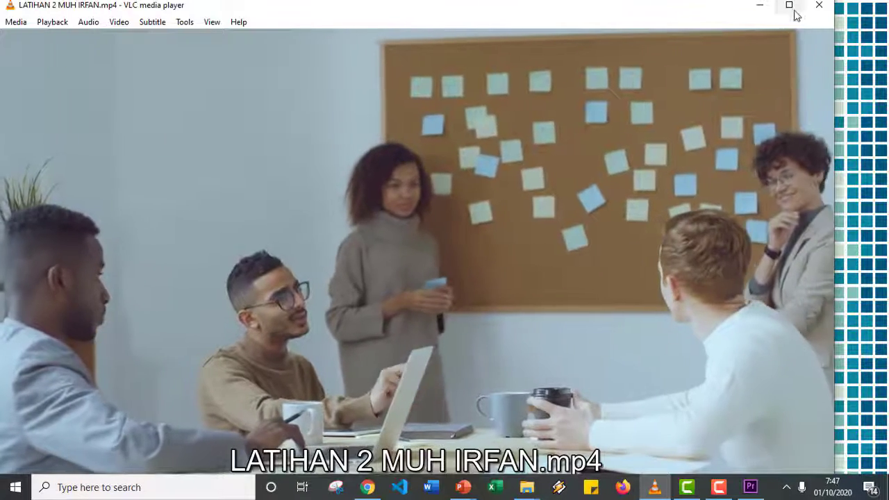
# Step: Maximize the player and replay the exported video from the start, including the section around 00:12
pyautogui.click(795, 10)
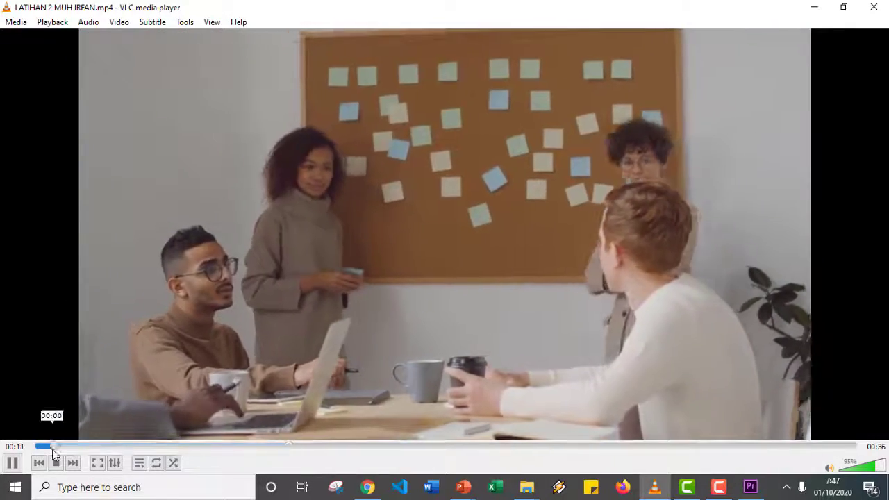
pyautogui.click(38, 446)
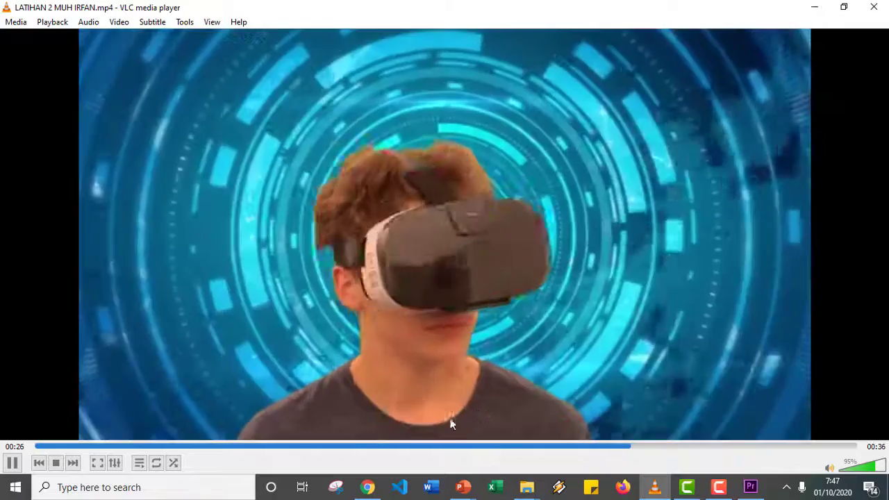
pyautogui.click(357, 446)
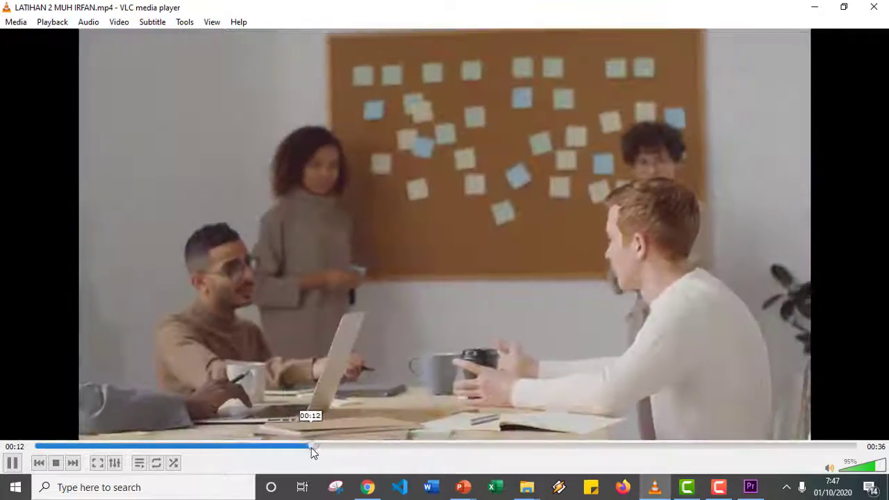